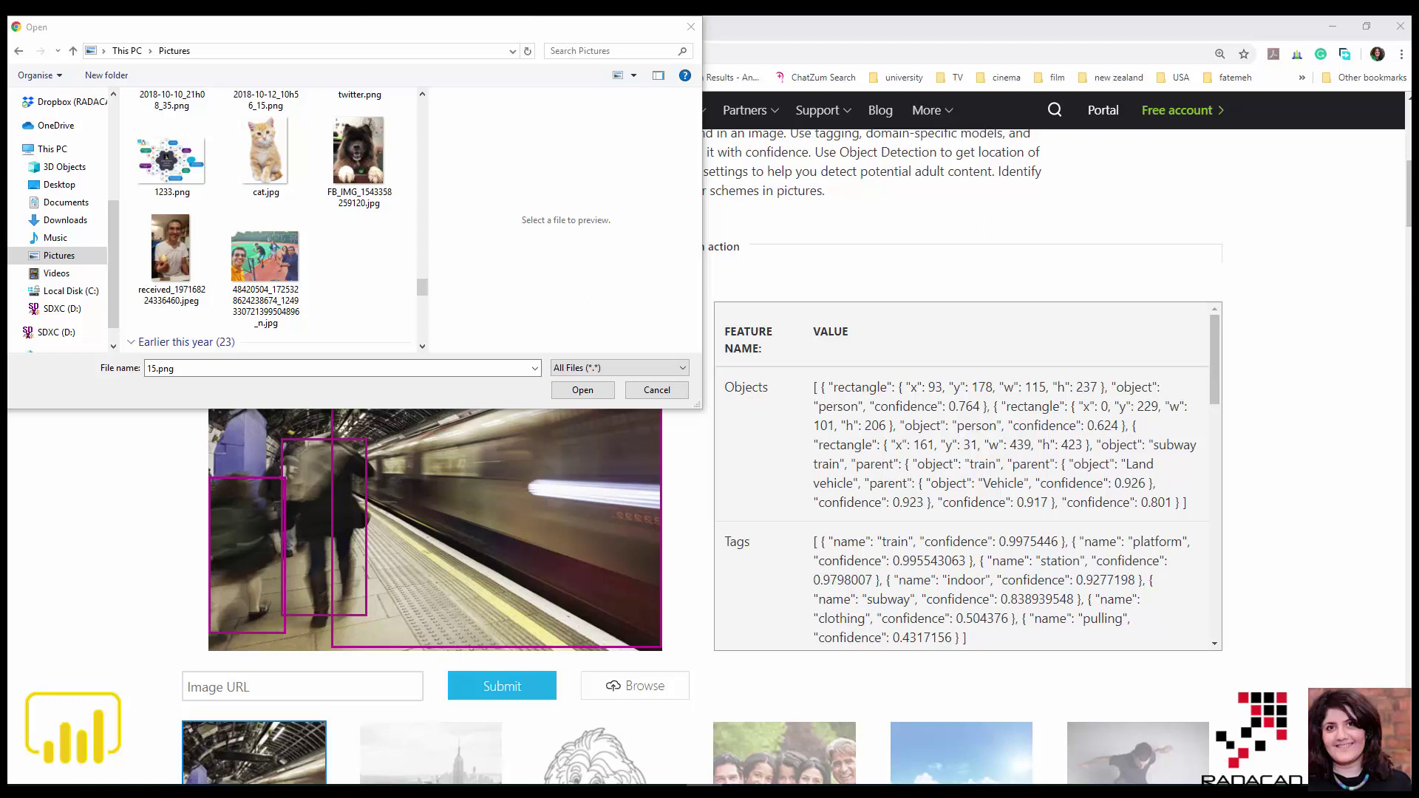
# Upload FB_IMG_1543358259120.jpg, the dog photo in Pictures, to the Computer Vision demo.
pyautogui.moveTo(452, 37); pyautogui.dragTo(591, 112)
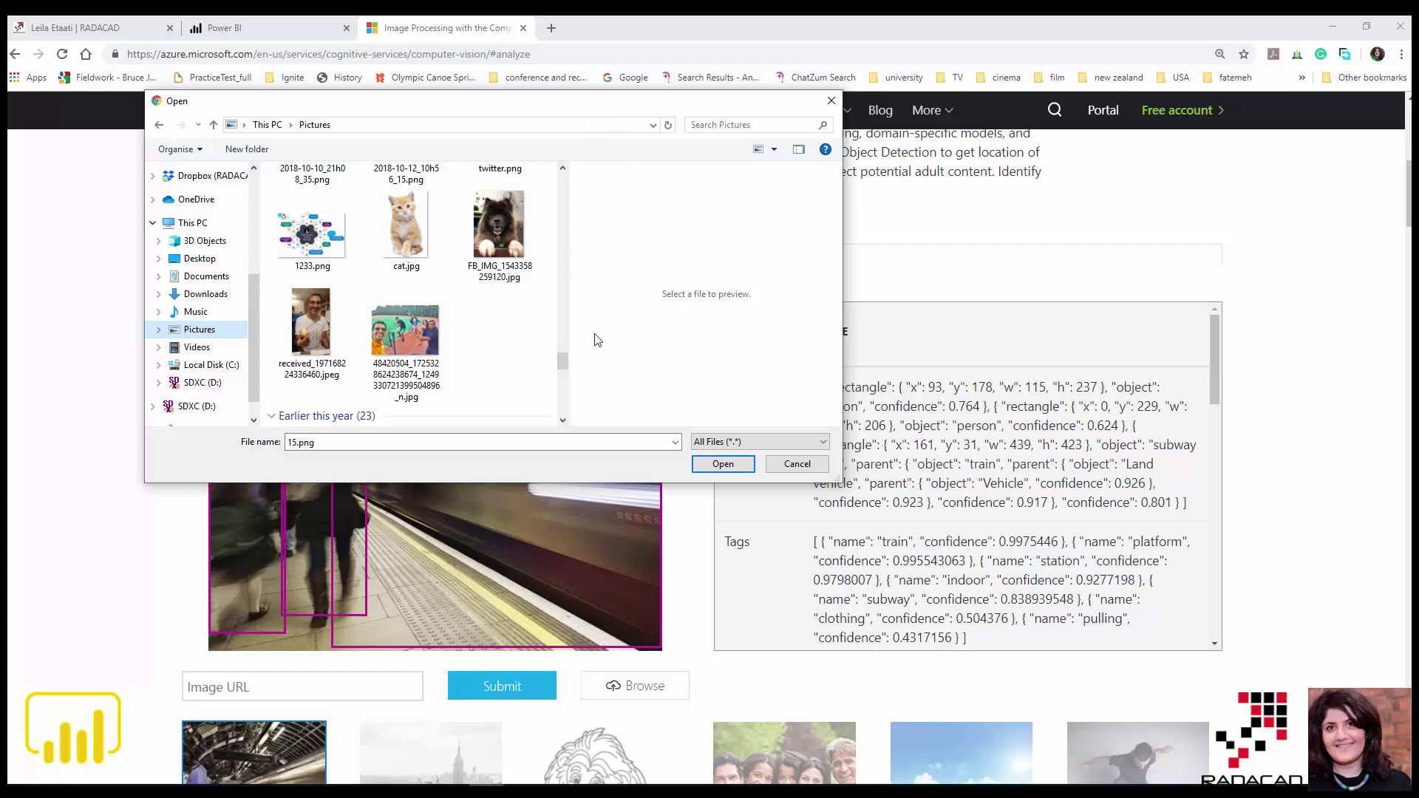
pyautogui.click(507, 256)
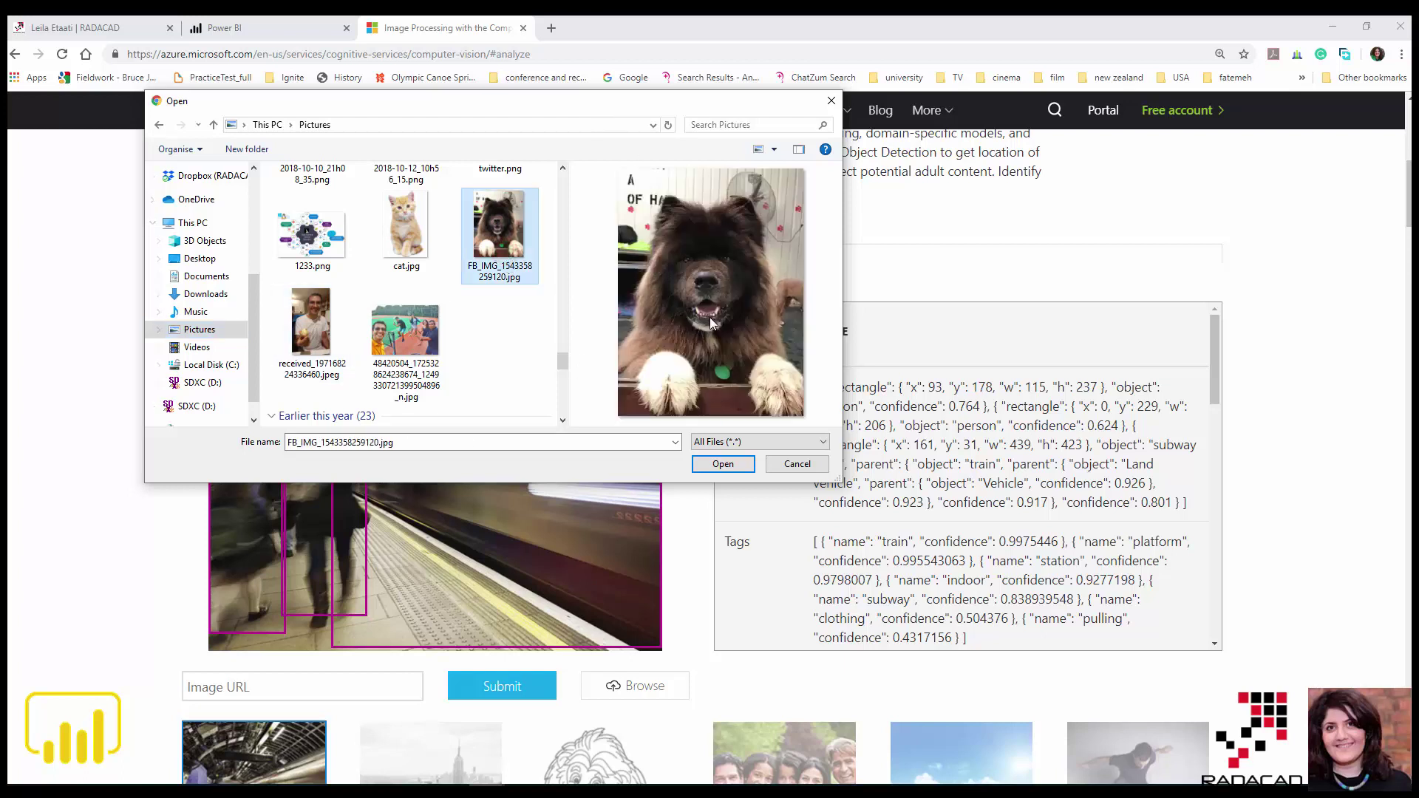
pyautogui.click(724, 463)
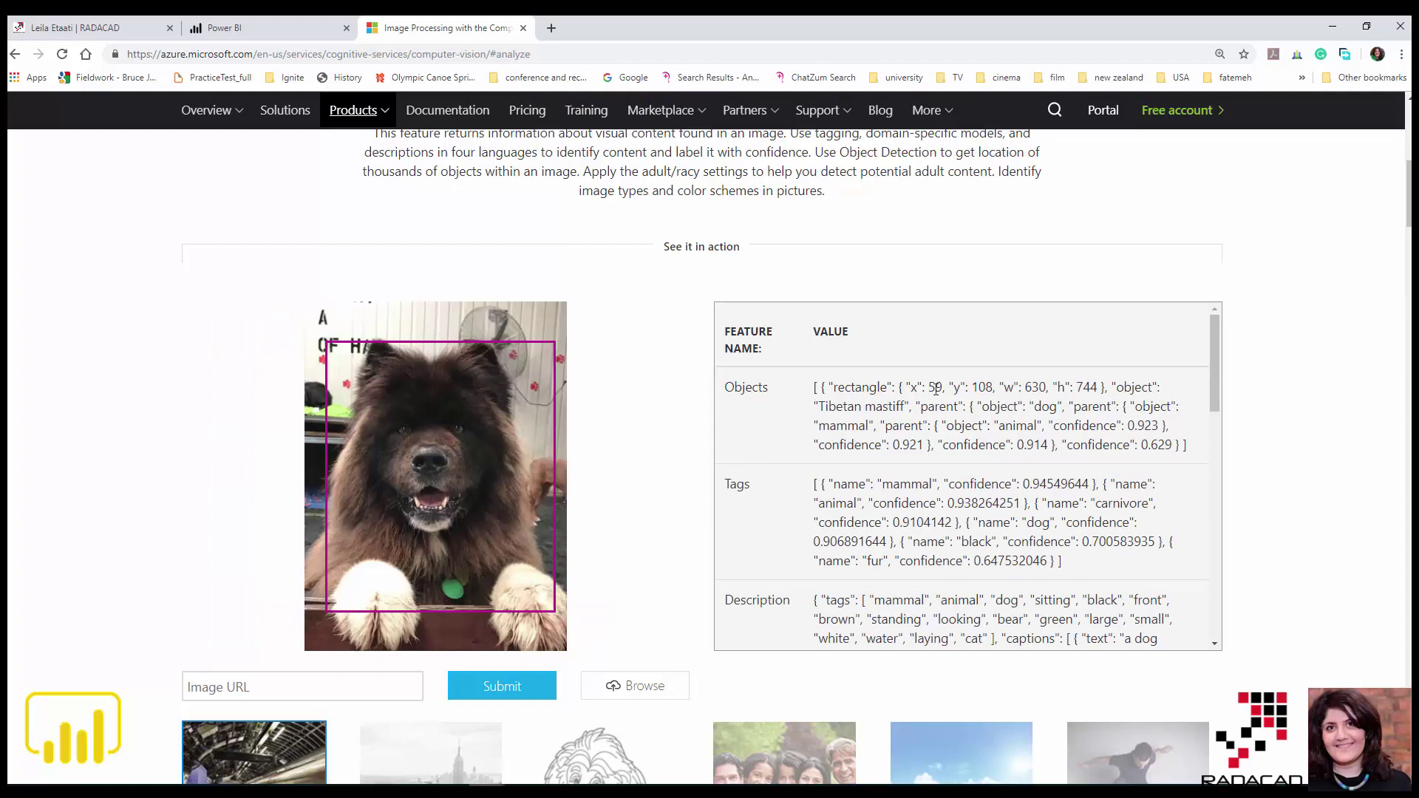
# Review the tag confidences: animal 0.938264251, carnivore 0.9104142, black 0.700583935.
pyautogui.moveTo(389, 416)
pyautogui.scroll(-1, 983, 417)
pyautogui.scroll(1, 1034, 473)
pyautogui.doubleClick(855, 502)
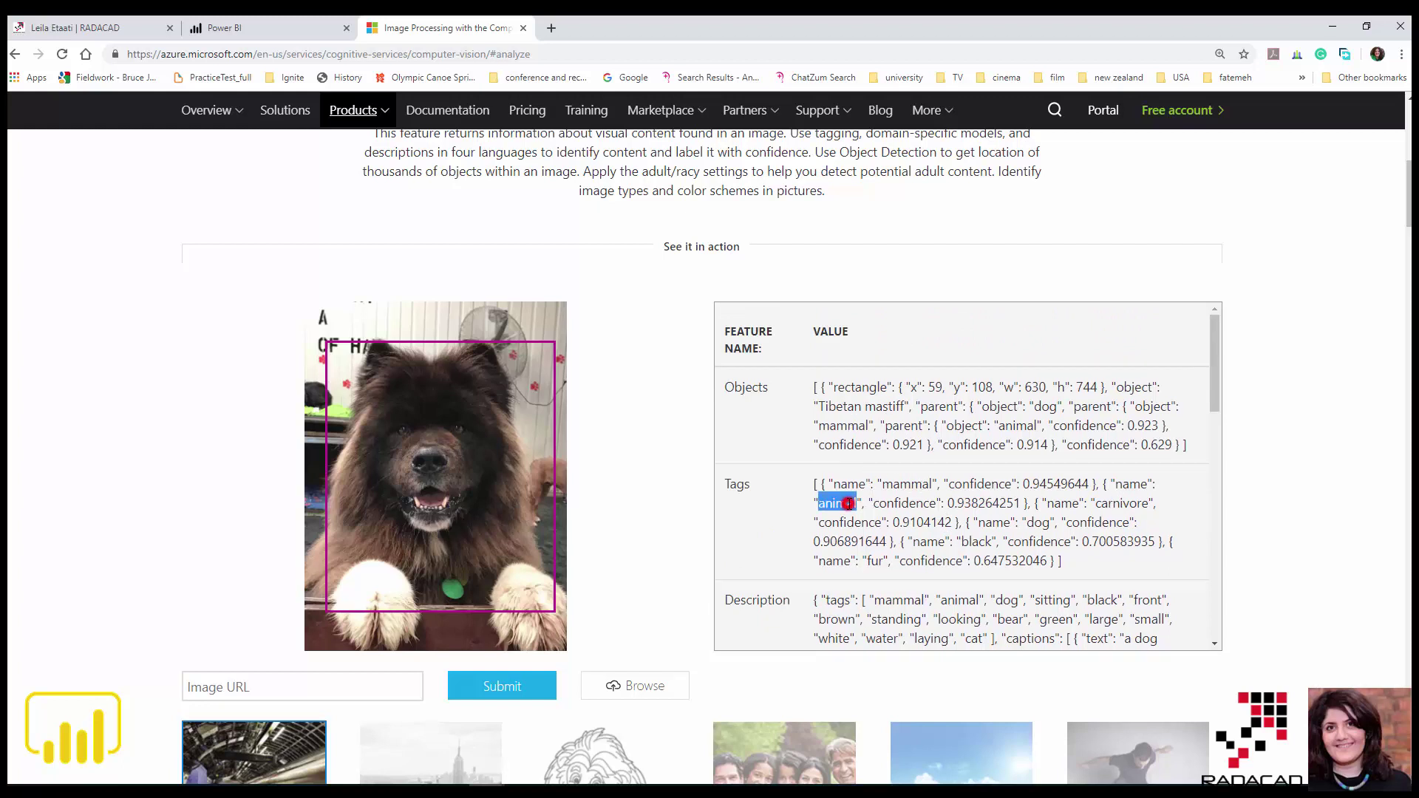
pyautogui.doubleClick(968, 507)
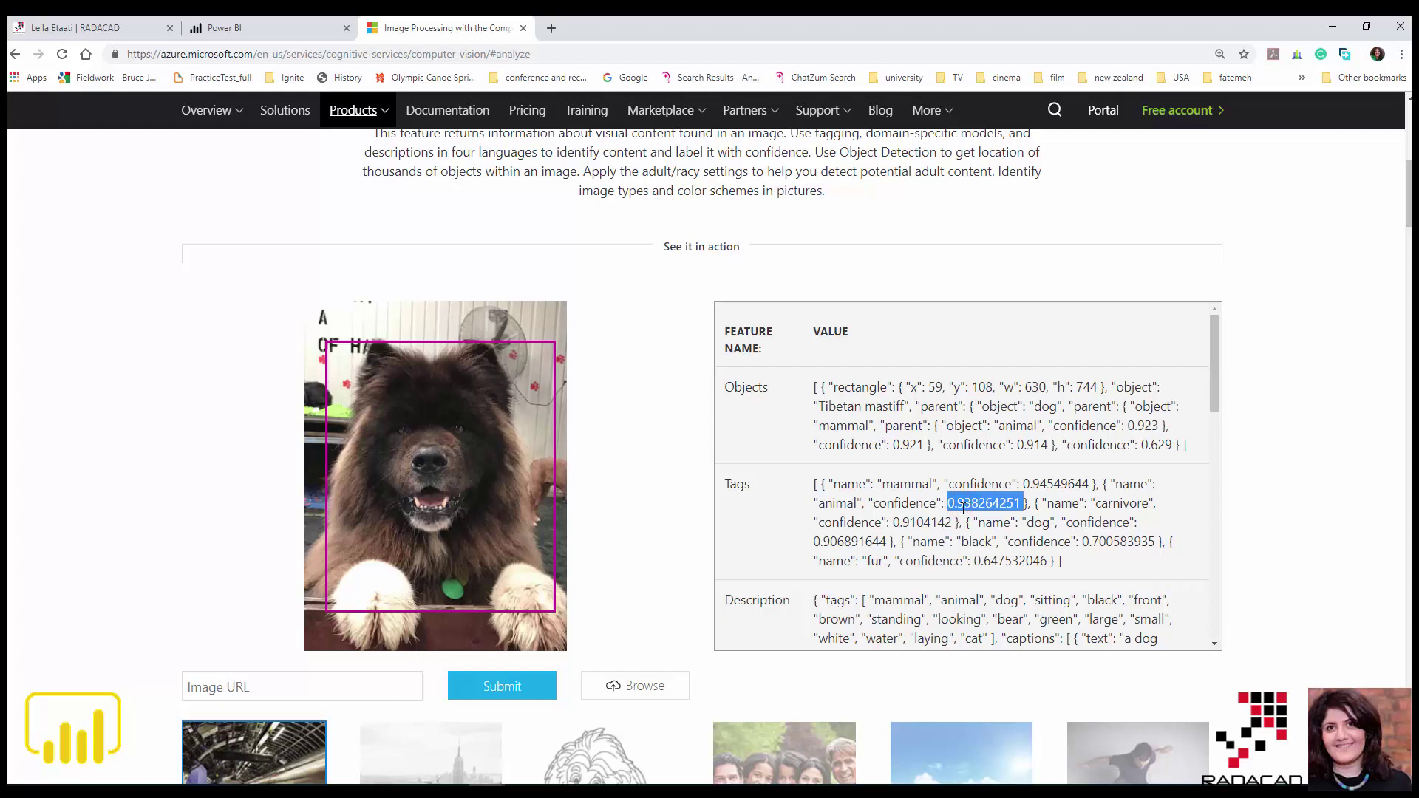
pyautogui.doubleClick(1119, 503)
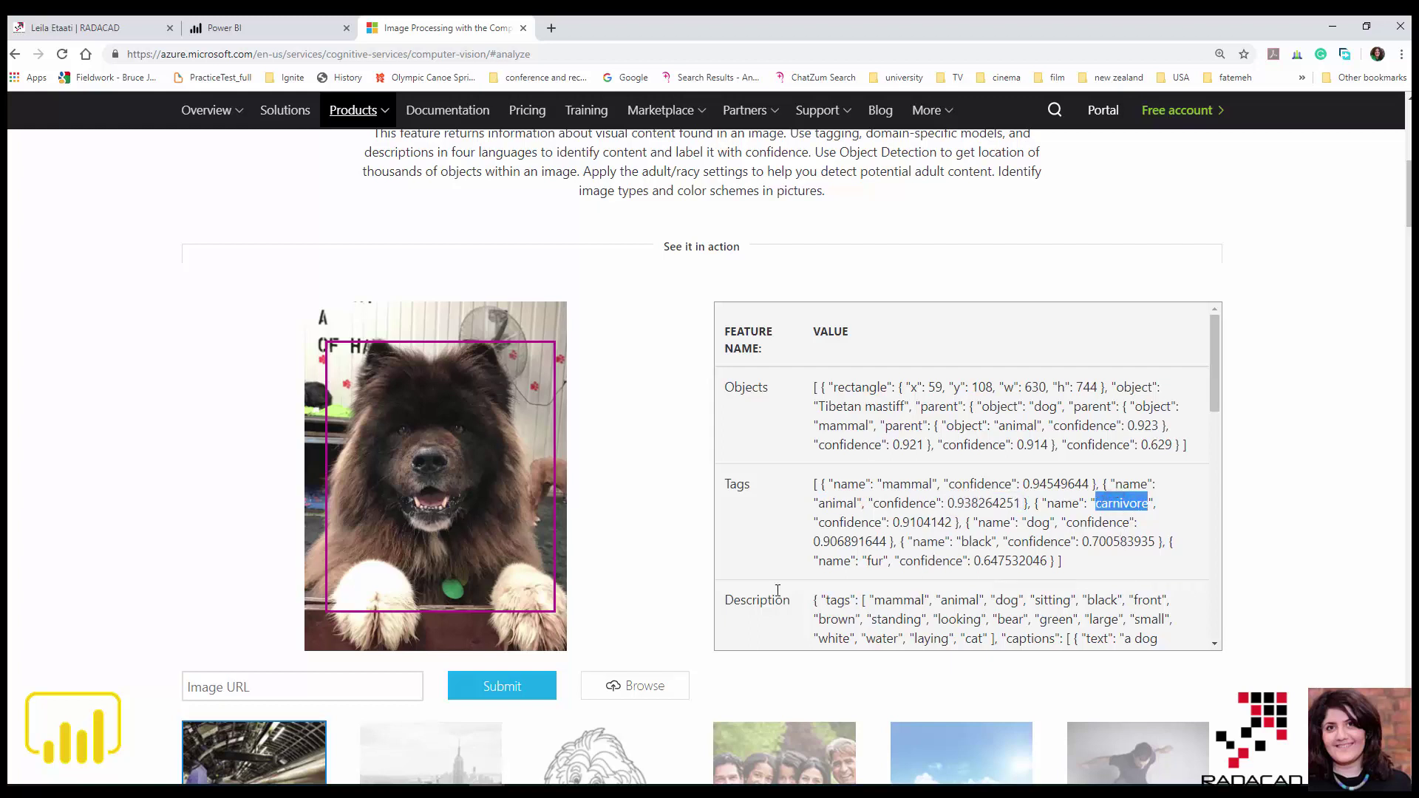
pyautogui.doubleClick(908, 523)
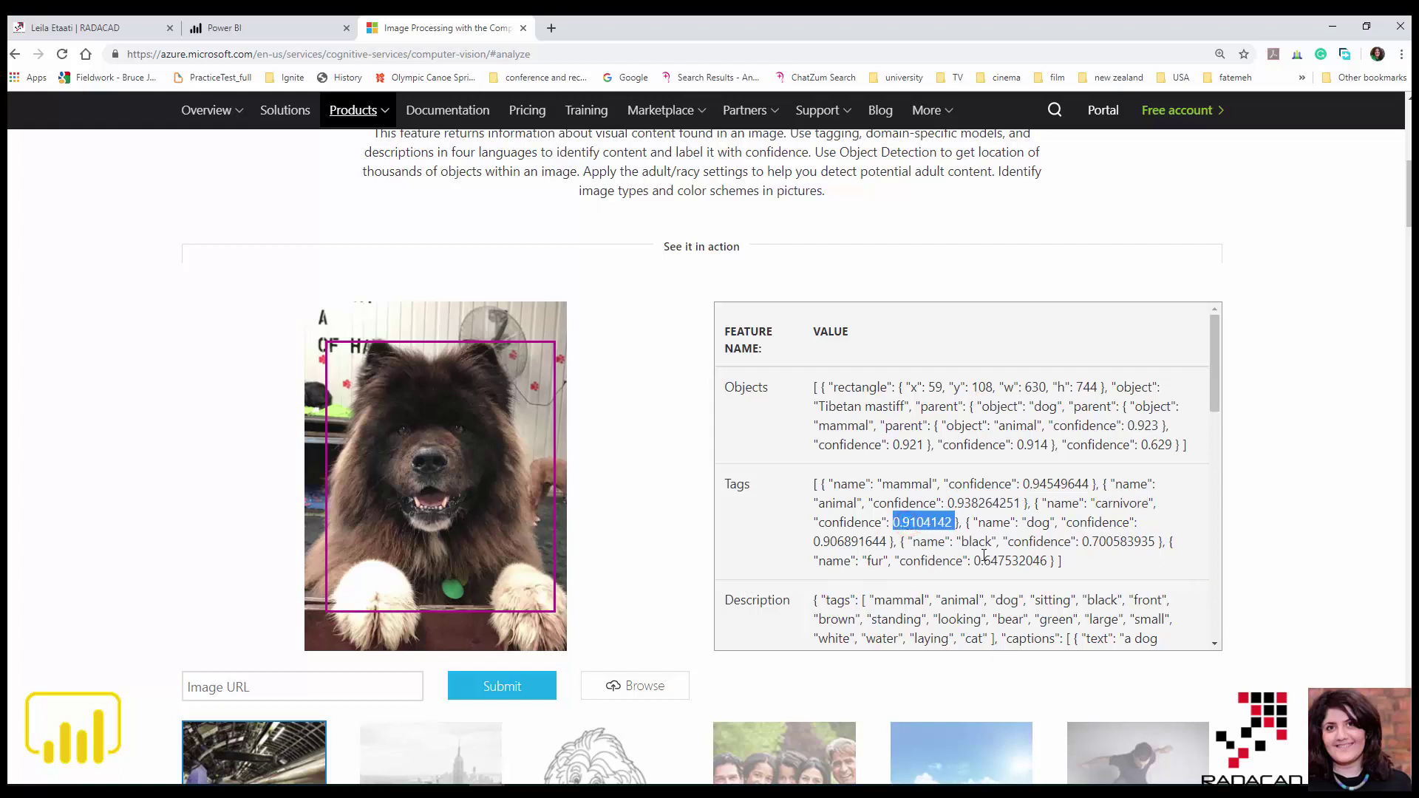
pyautogui.tripleClick(1114, 547)
pyautogui.click(1115, 548)
pyautogui.doubleClick(1114, 547)
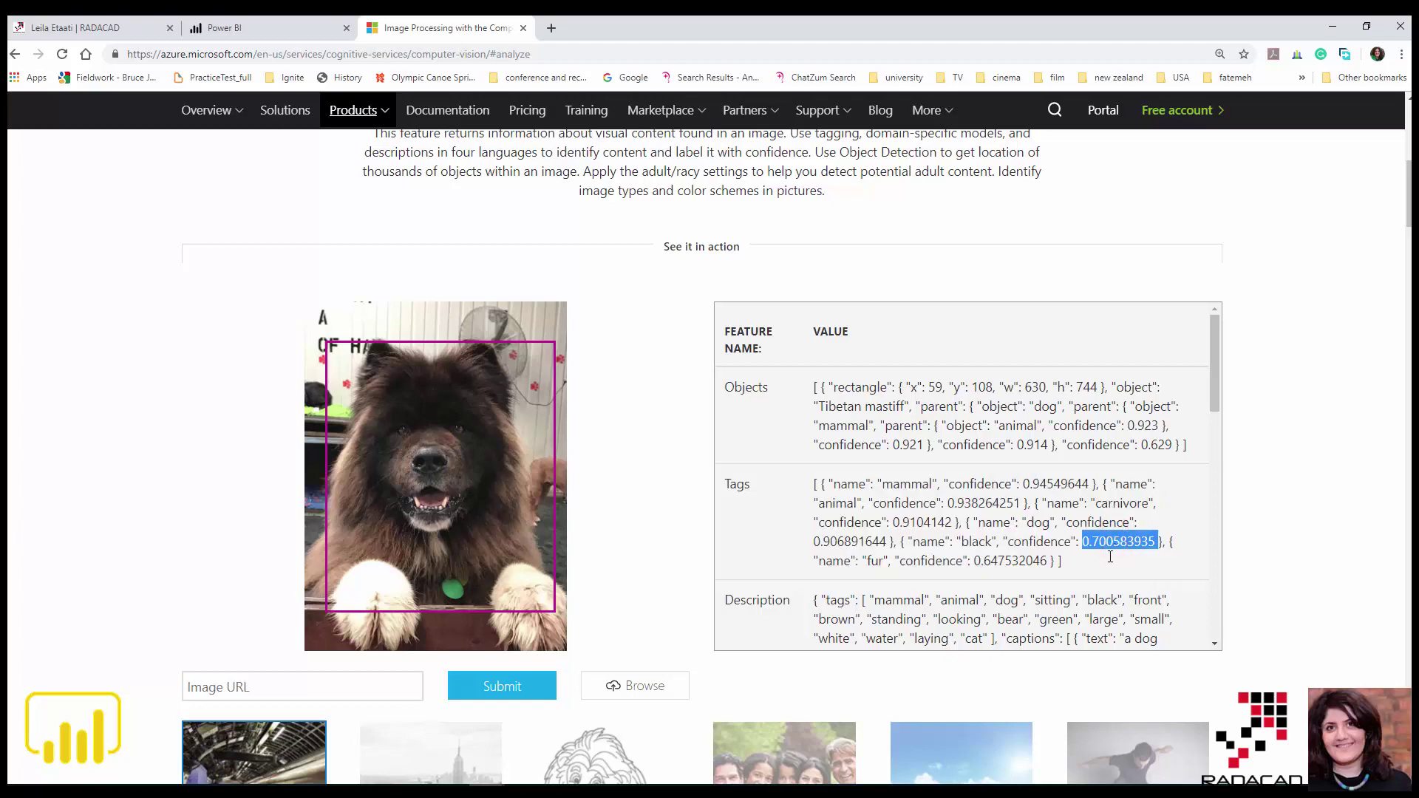
pyautogui.click(984, 567)
# Highlight the caption 'a dog looking at the camera' and bring up the file picker.
pyautogui.scroll(-2, 984, 567)
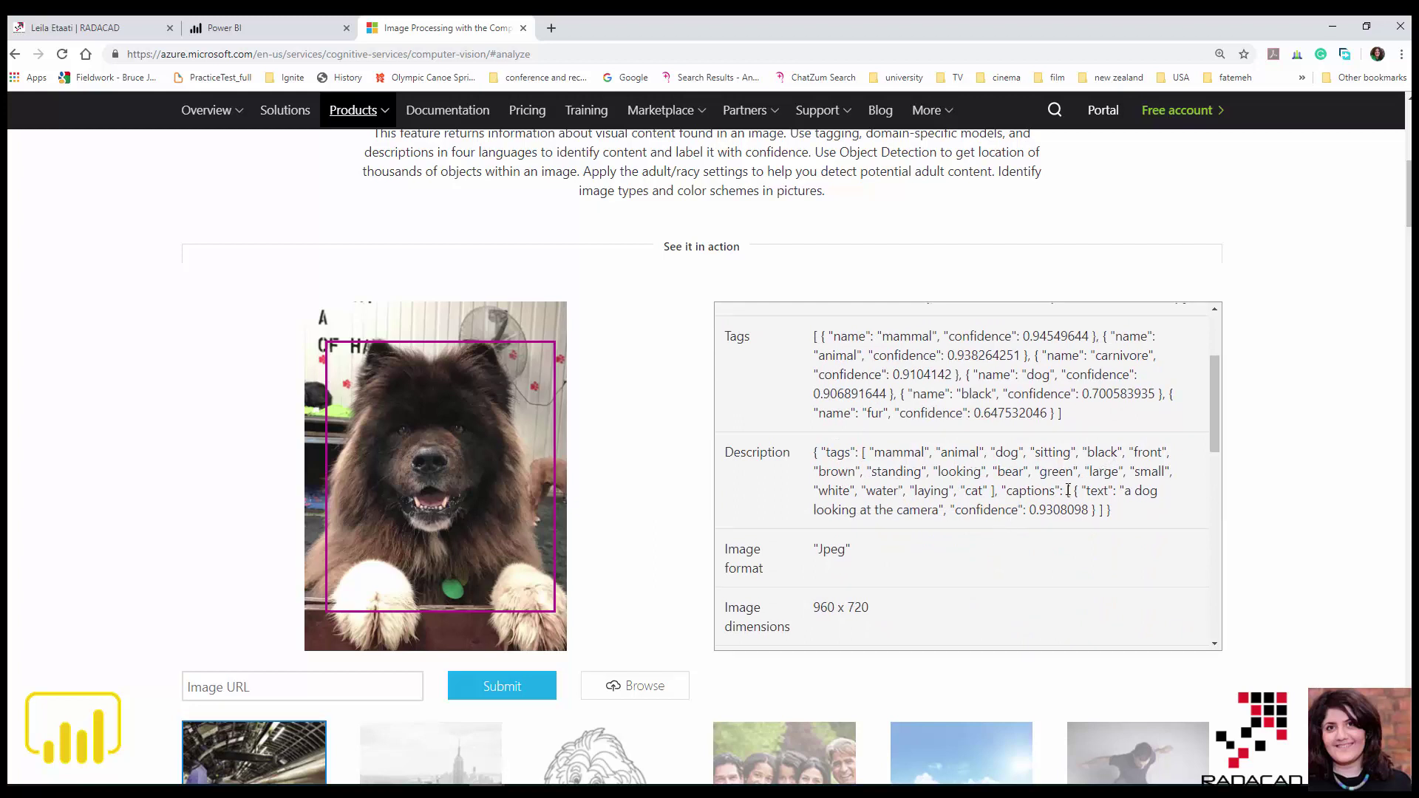
pyautogui.moveTo(1113, 491); pyautogui.dragTo(951, 510)
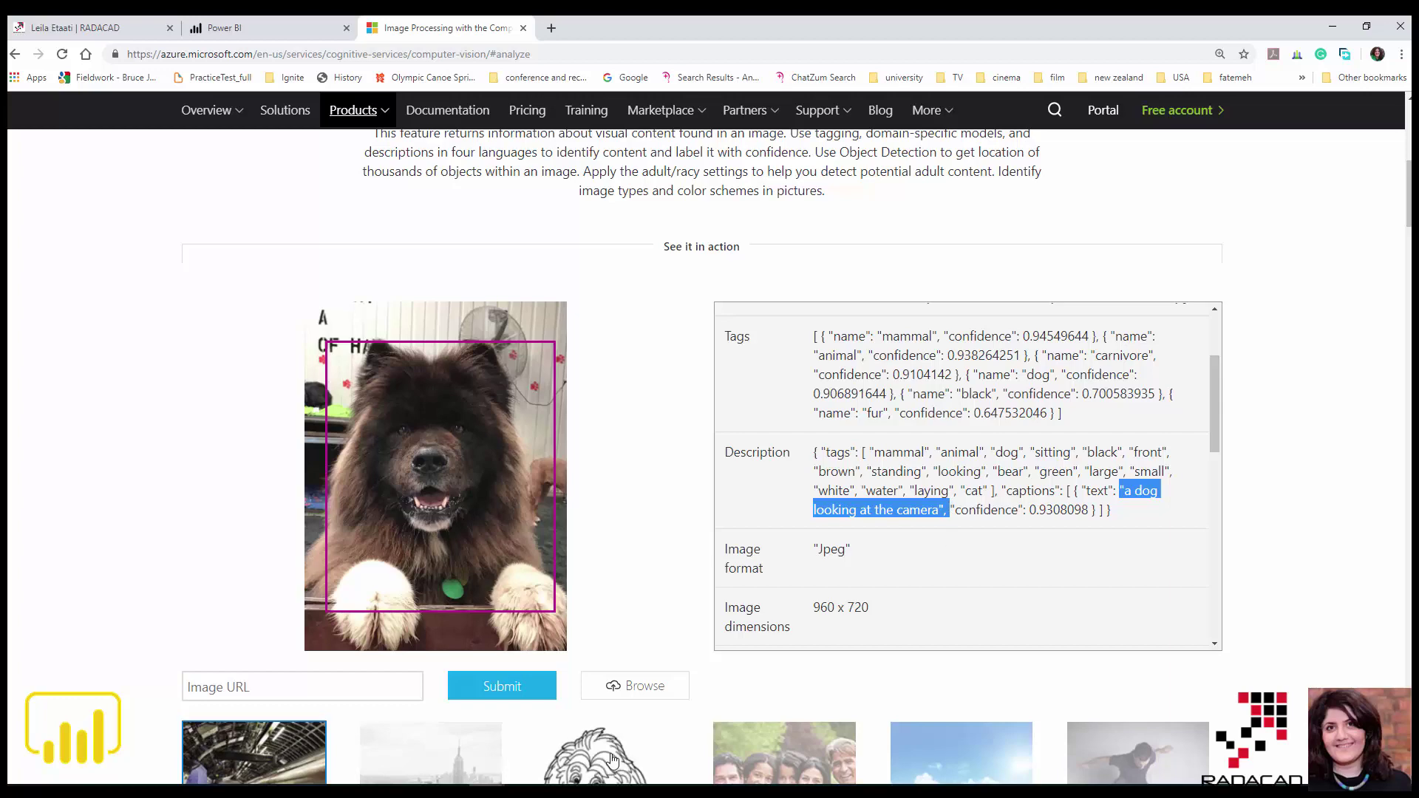
pyautogui.click(643, 685)
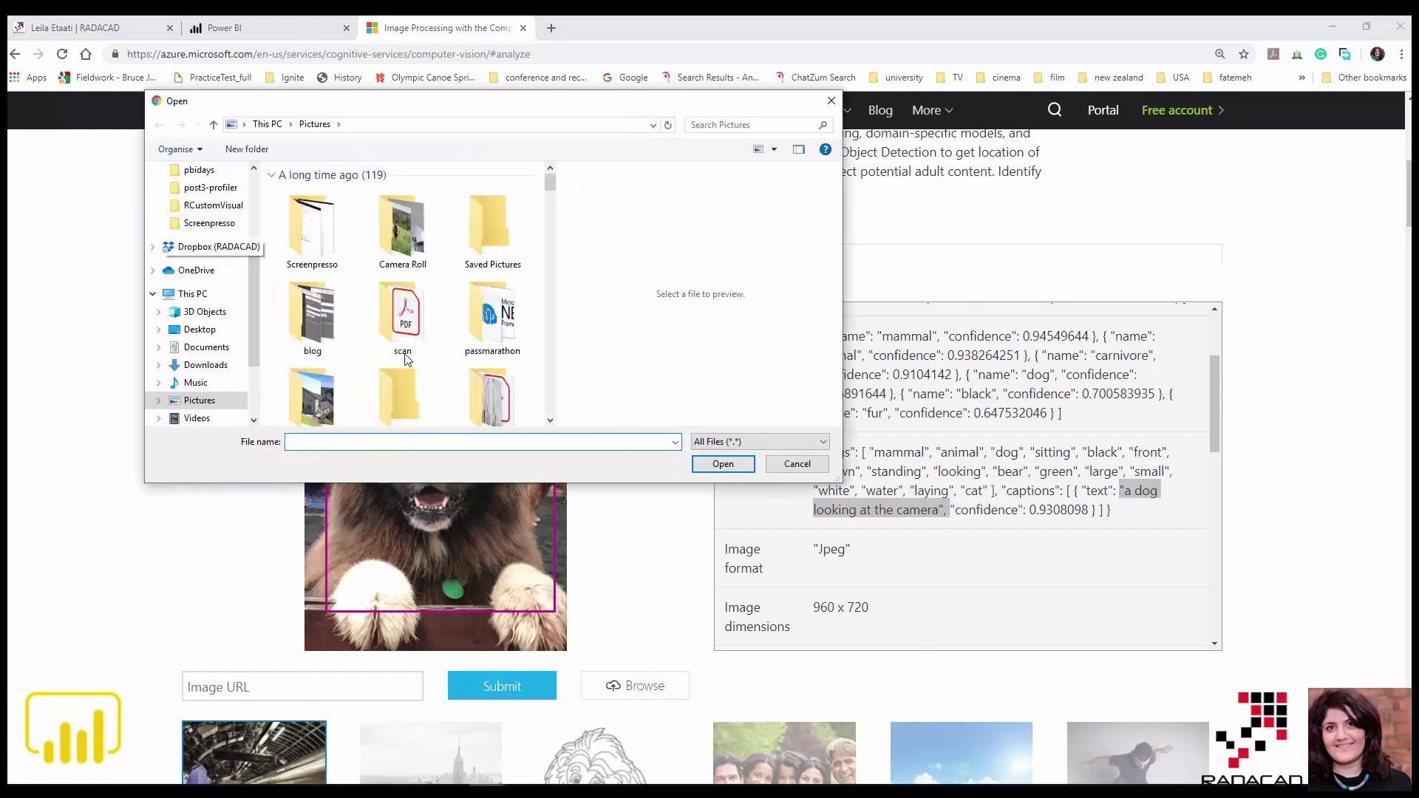
# Find the tennis court group photo in Pictures and upload it for analysis.
pyautogui.scroll(2, 199, 207)
pyautogui.click(198, 191)
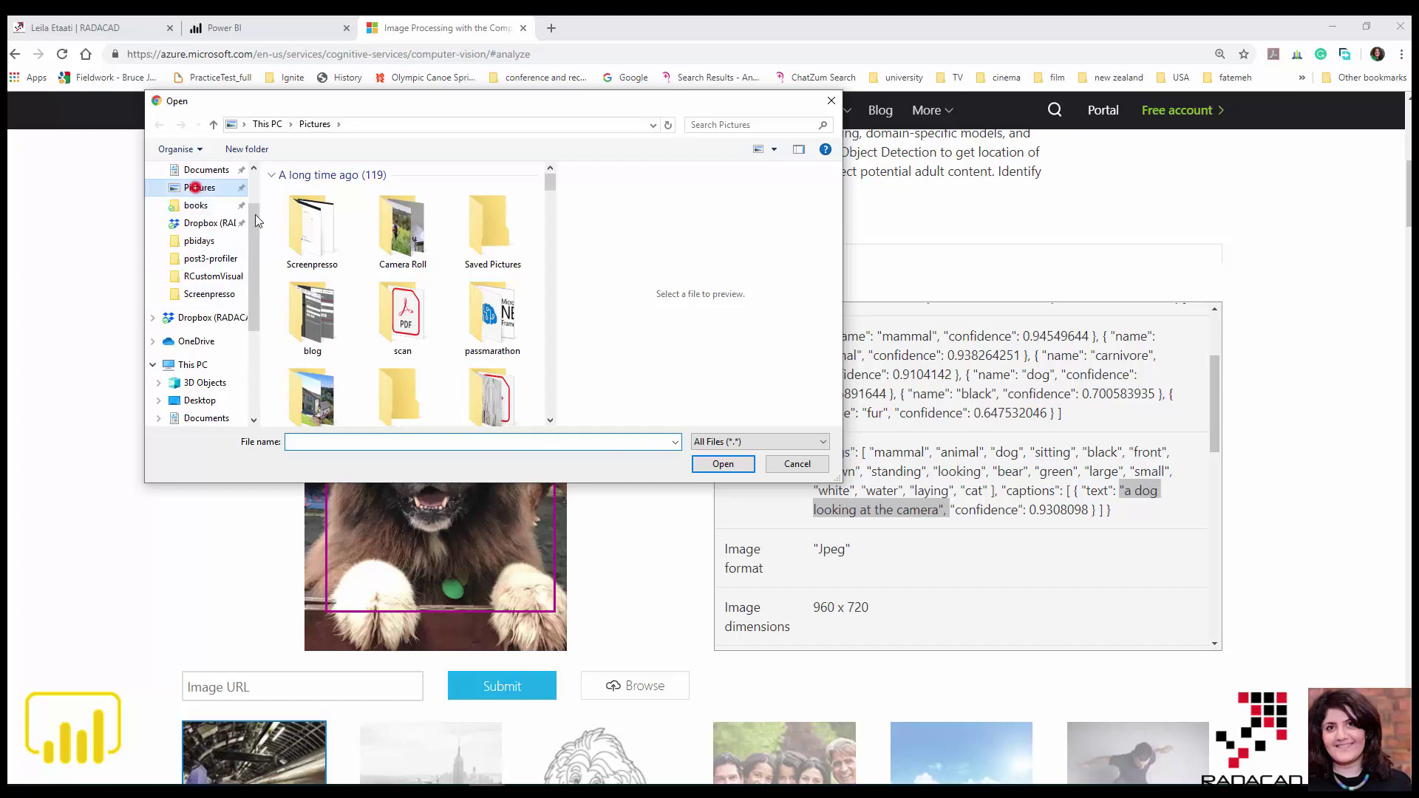
pyautogui.scroll(-5, 392, 347)
pyautogui.scroll(-10, 393, 354)
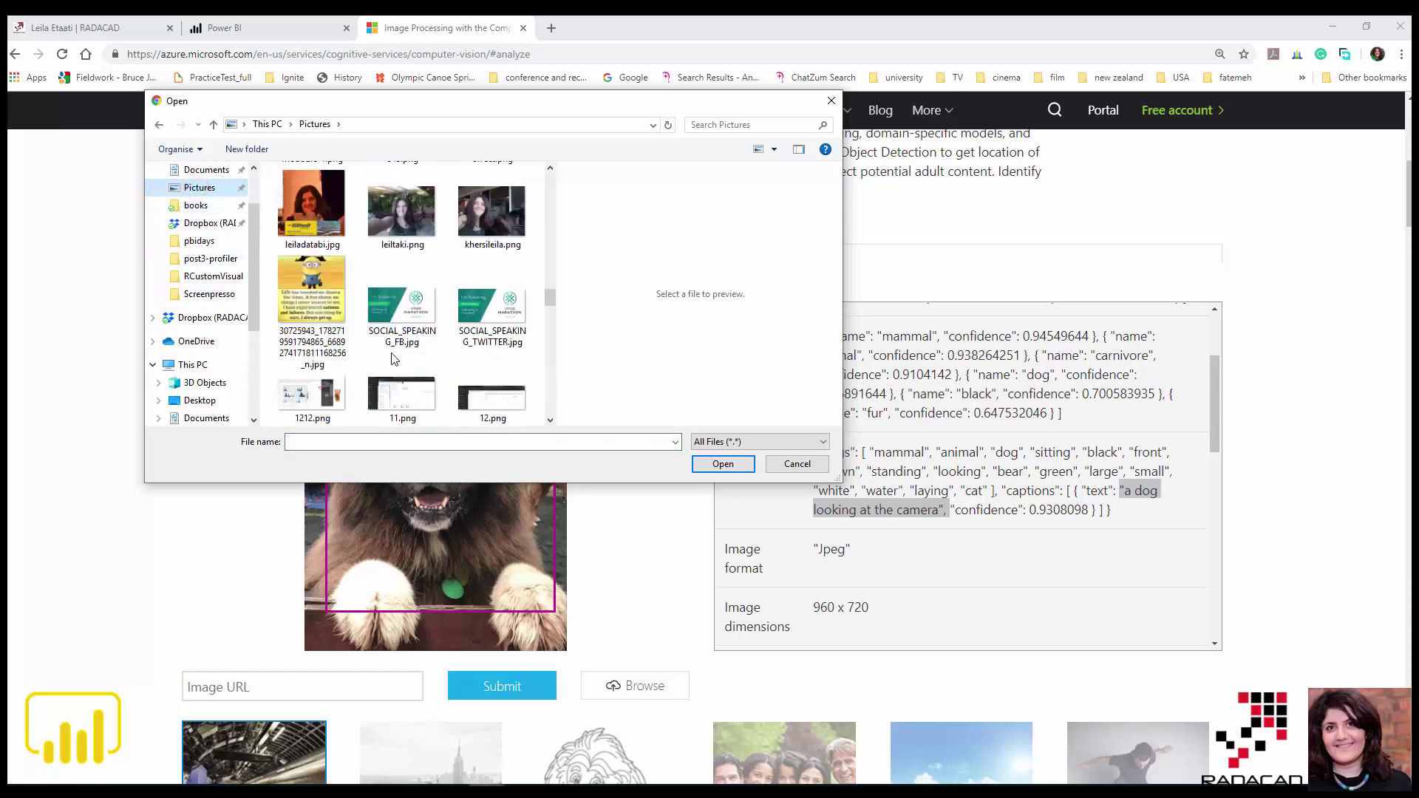
pyautogui.scroll(-3, 395, 358)
pyautogui.scroll(6, 394, 360)
pyautogui.scroll(10, 392, 354)
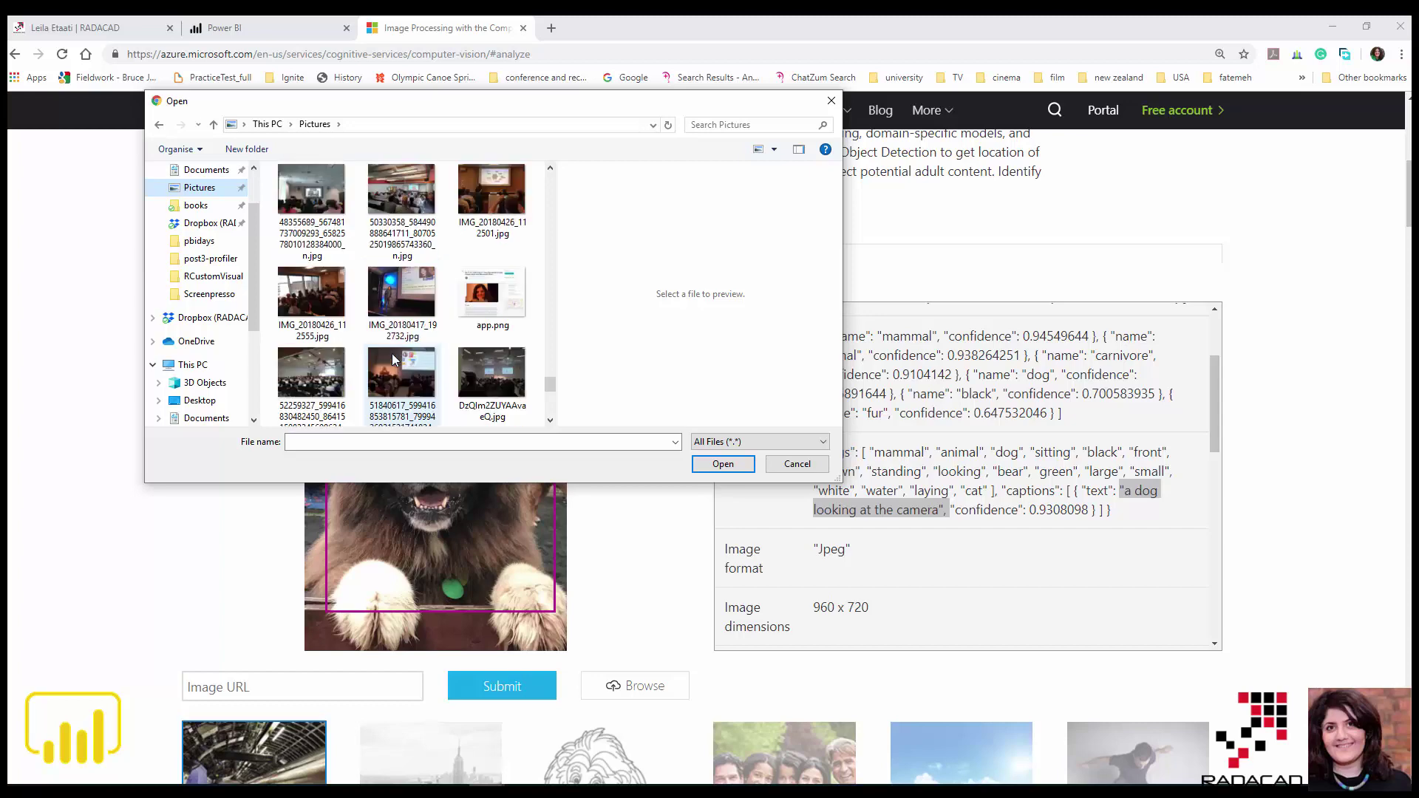
pyautogui.scroll(-4, 391, 354)
pyautogui.click(395, 366)
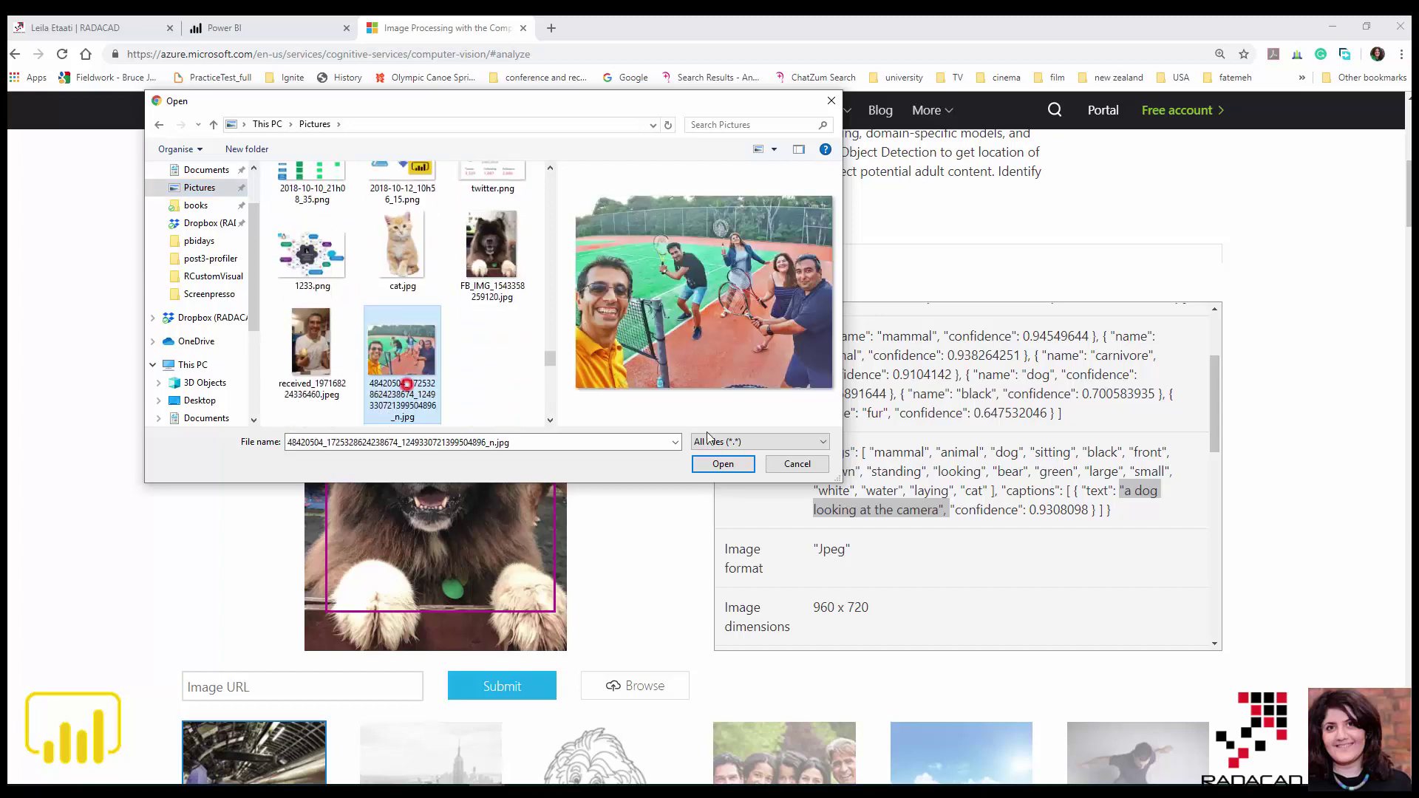
pyautogui.click(723, 464)
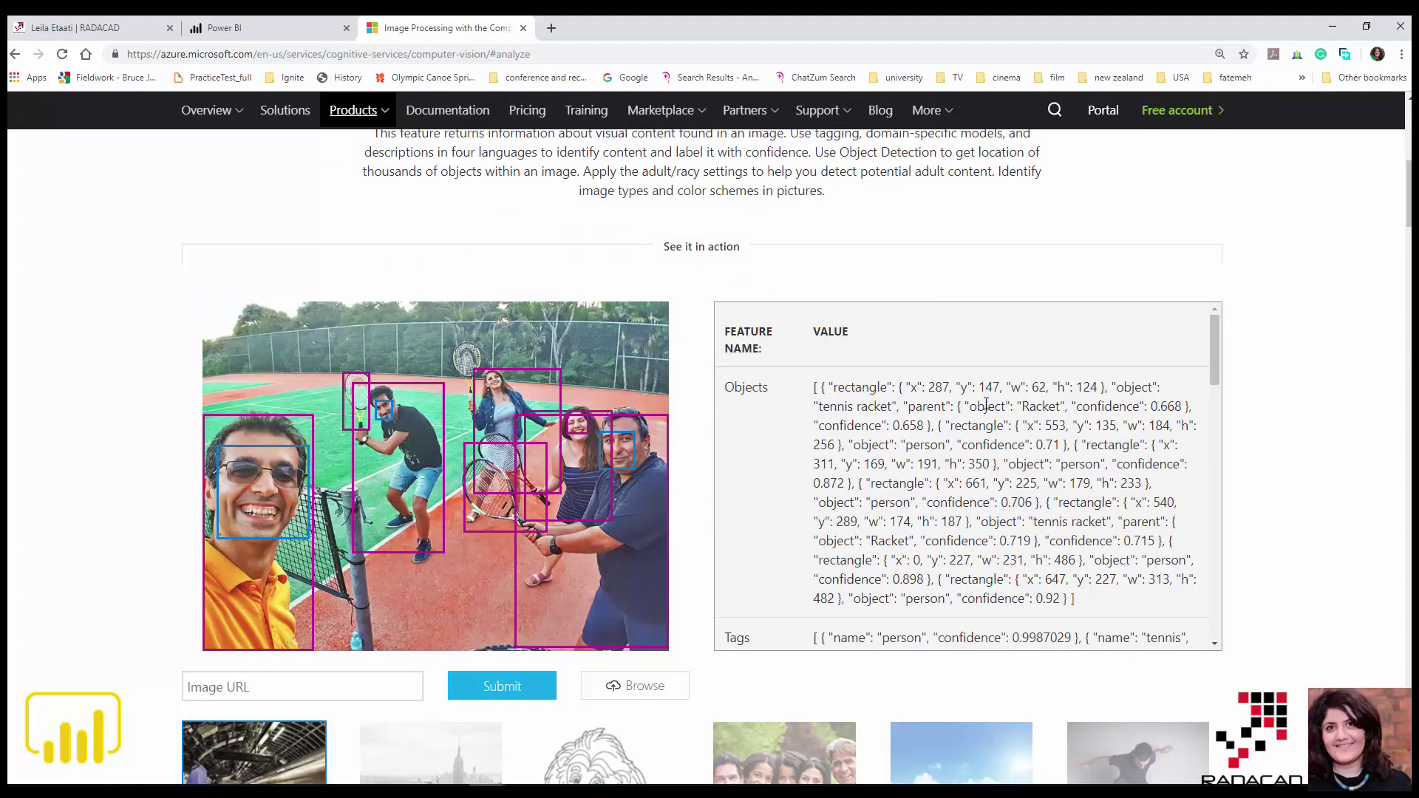
pyautogui.scroll(-3, 1011, 554)
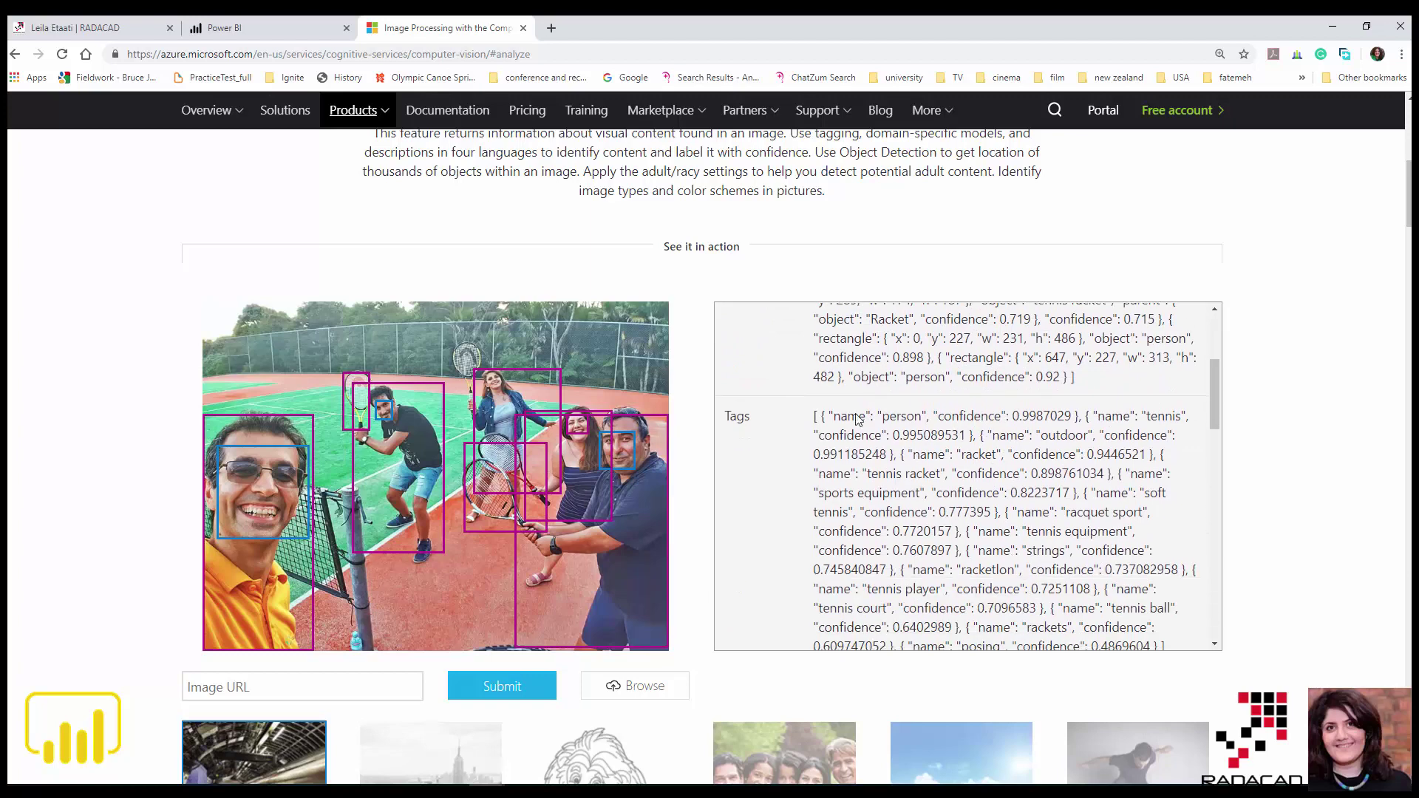
pyautogui.doubleClick(858, 418)
pyautogui.moveTo(1020, 417); pyautogui.dragTo(1077, 418)
pyautogui.doubleClick(1162, 417)
pyautogui.moveTo(892, 434); pyautogui.dragTo(976, 428)
pyautogui.doubleClick(1064, 435)
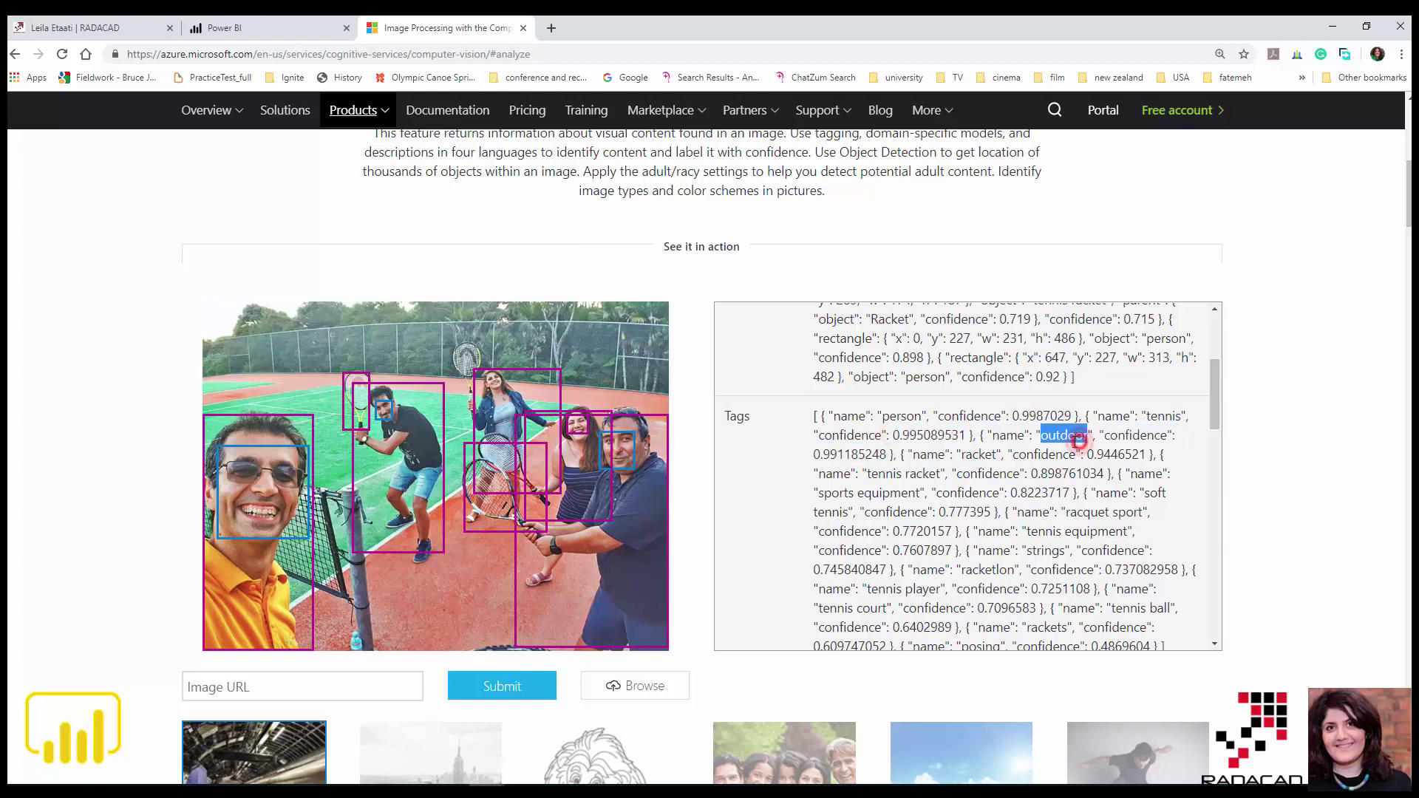
pyautogui.doubleClick(879, 454)
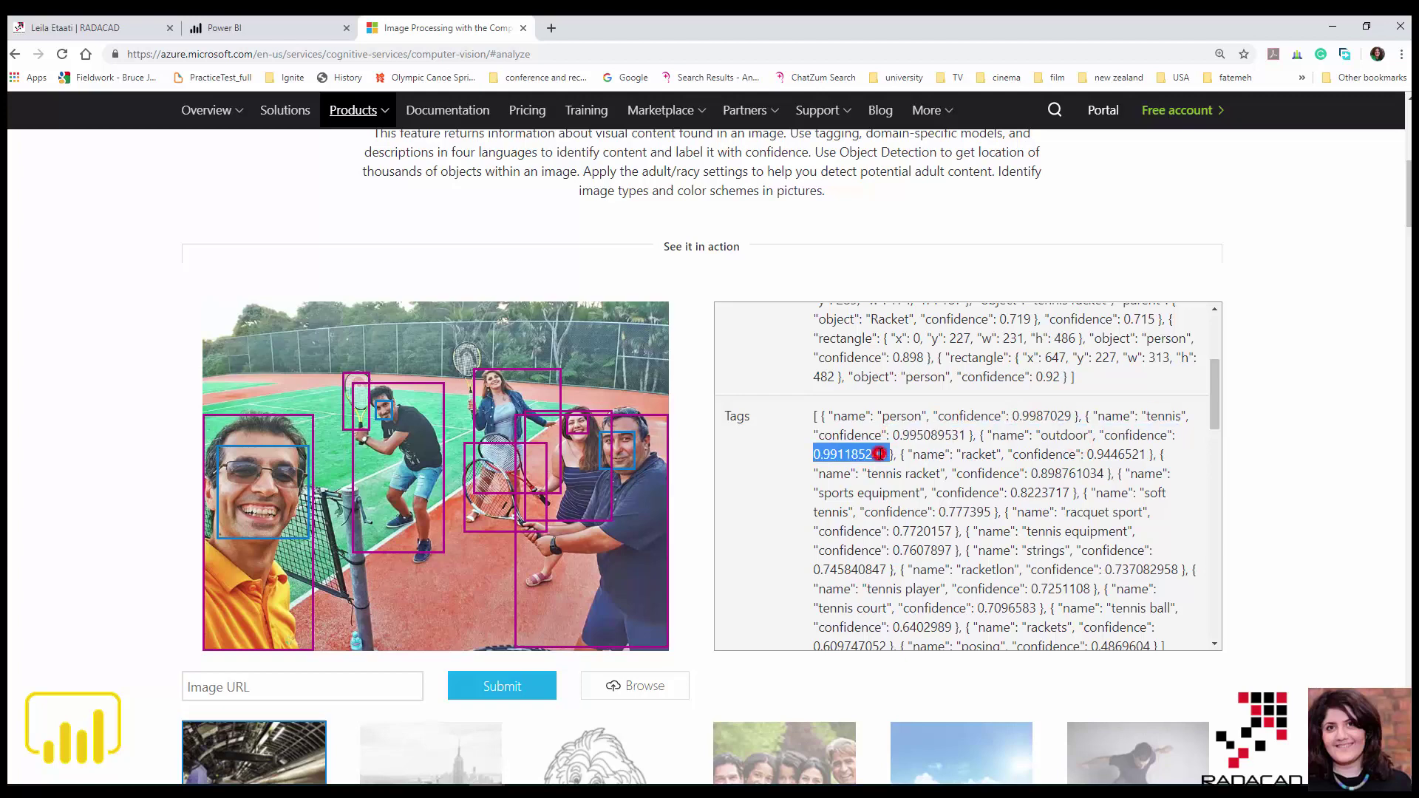
pyautogui.doubleClick(976, 456)
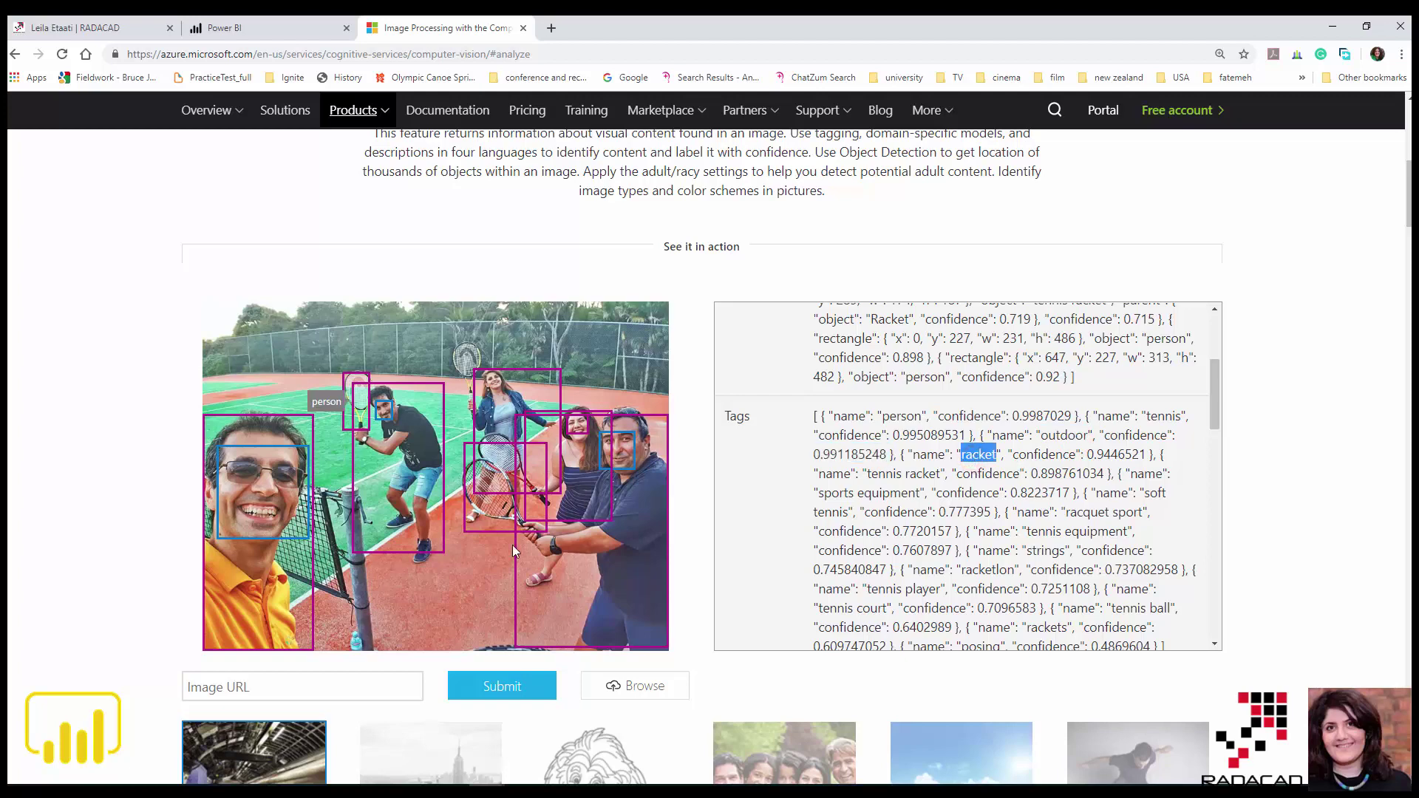
pyautogui.doubleClick(1124, 454)
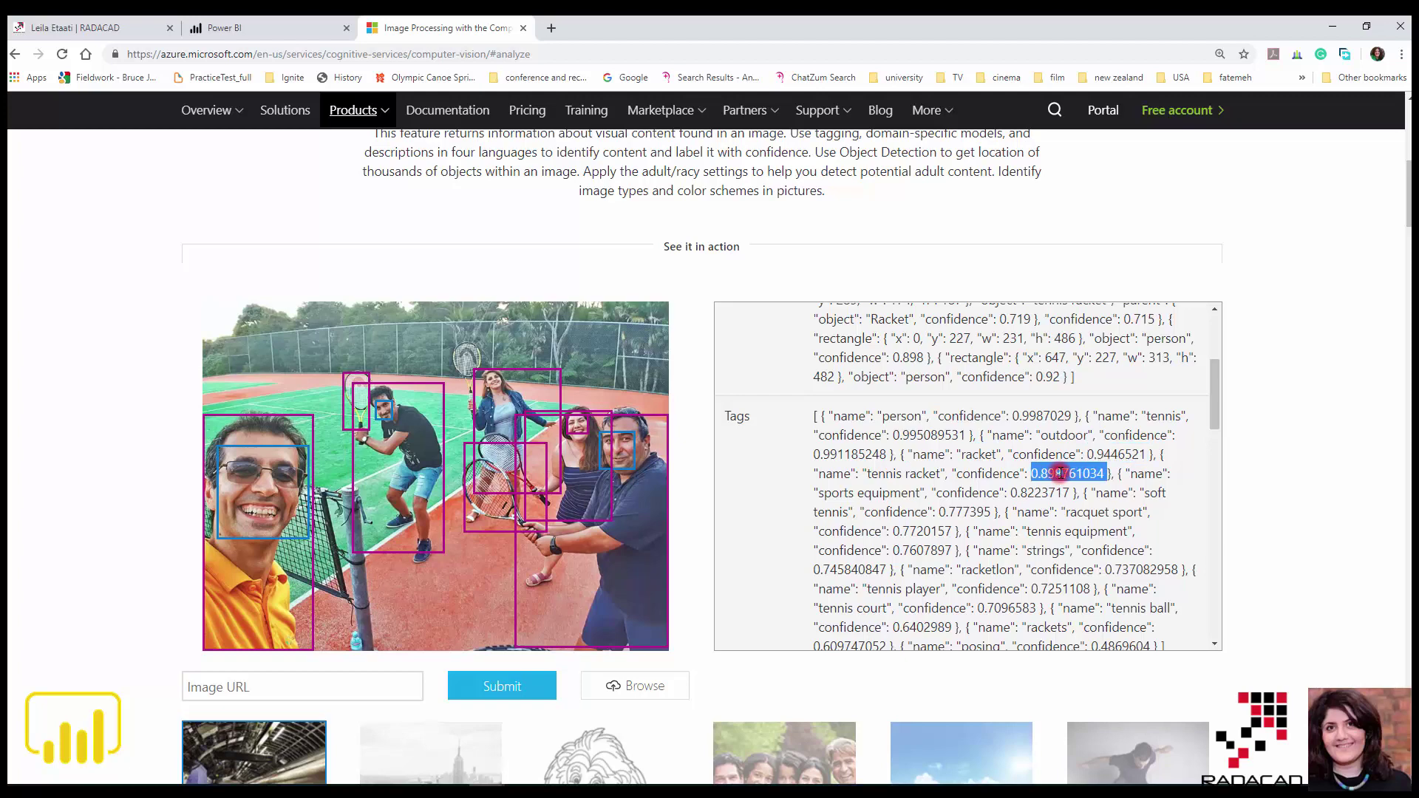
pyautogui.doubleClick(1087, 512)
pyautogui.scroll(-3, 1053, 605)
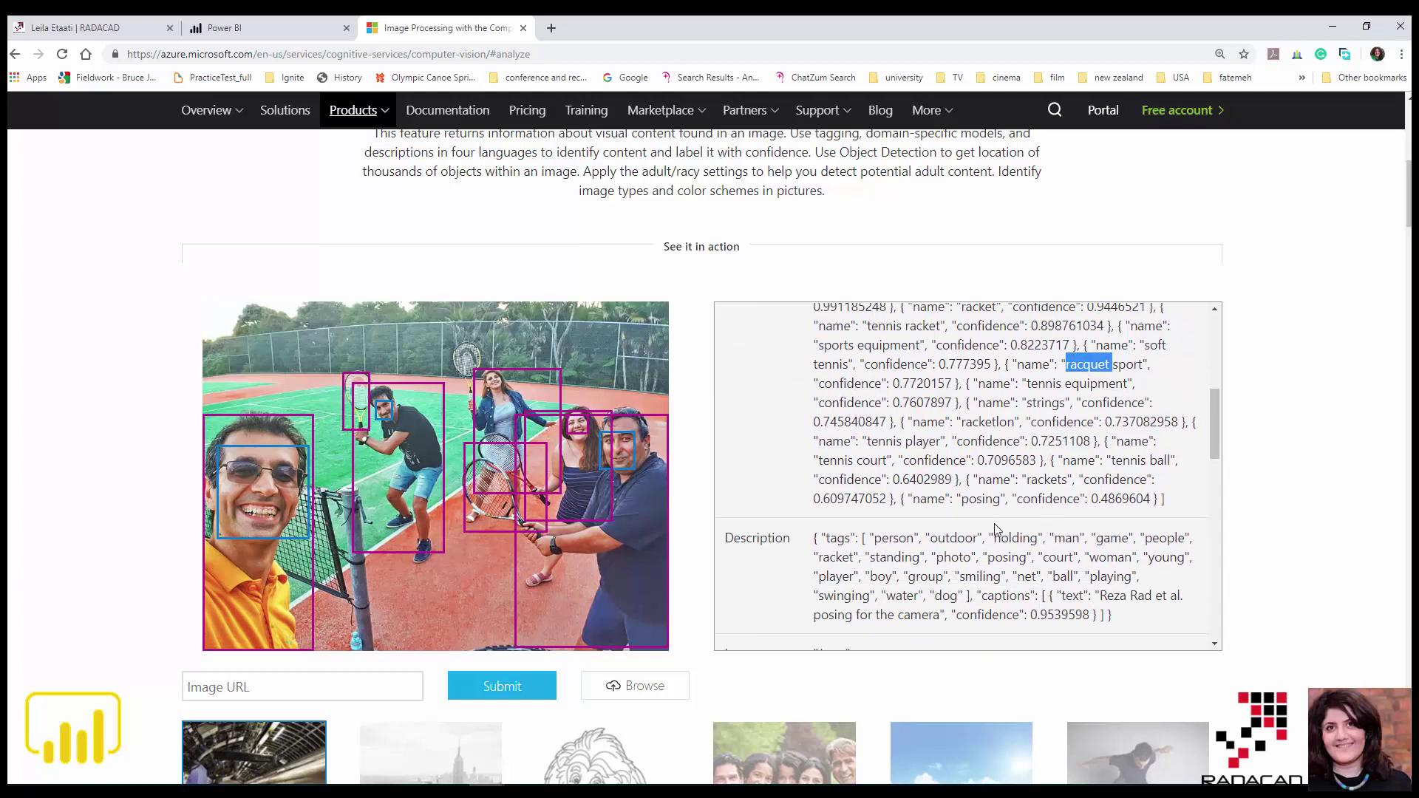
pyautogui.scroll(-2, 983, 502)
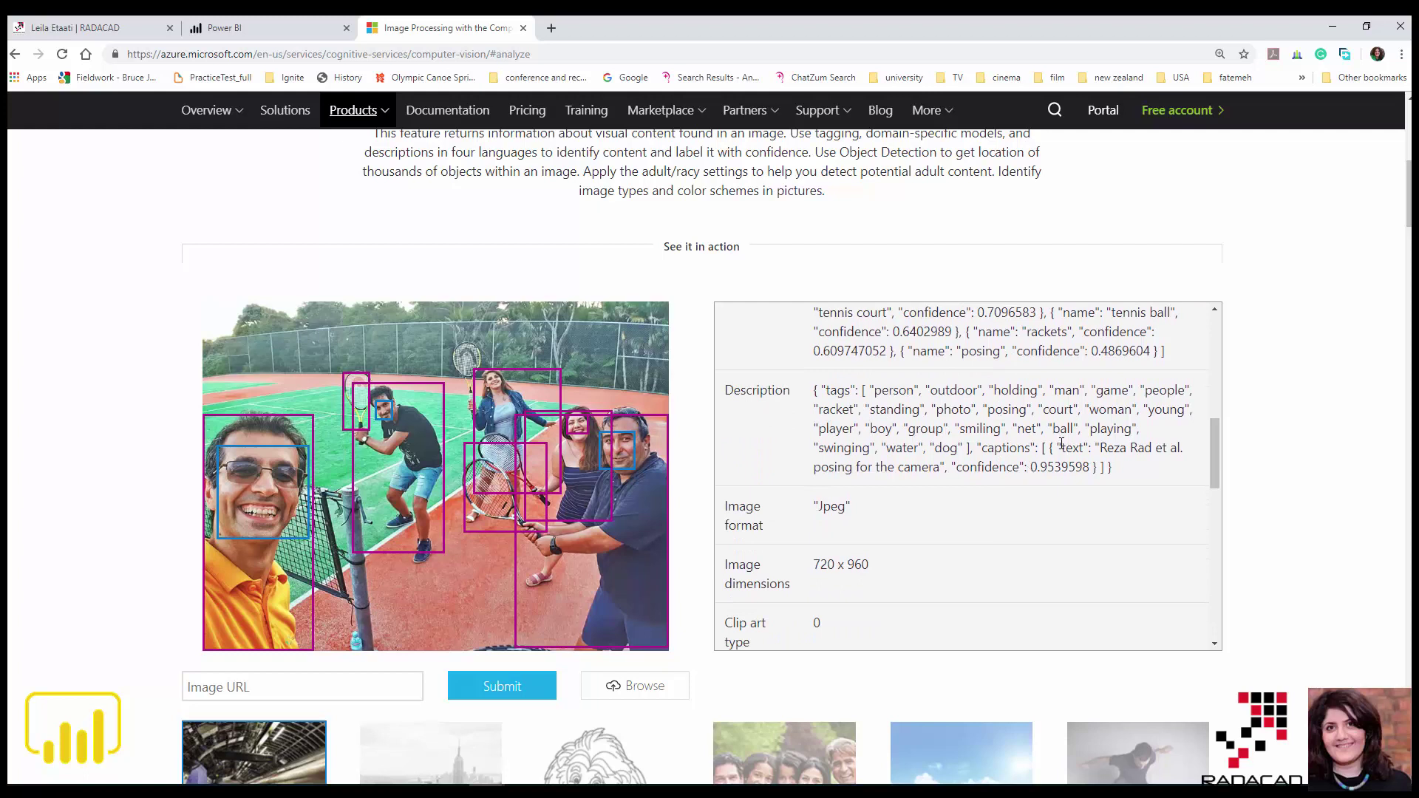
pyautogui.moveTo(1099, 448); pyautogui.dragTo(1145, 463)
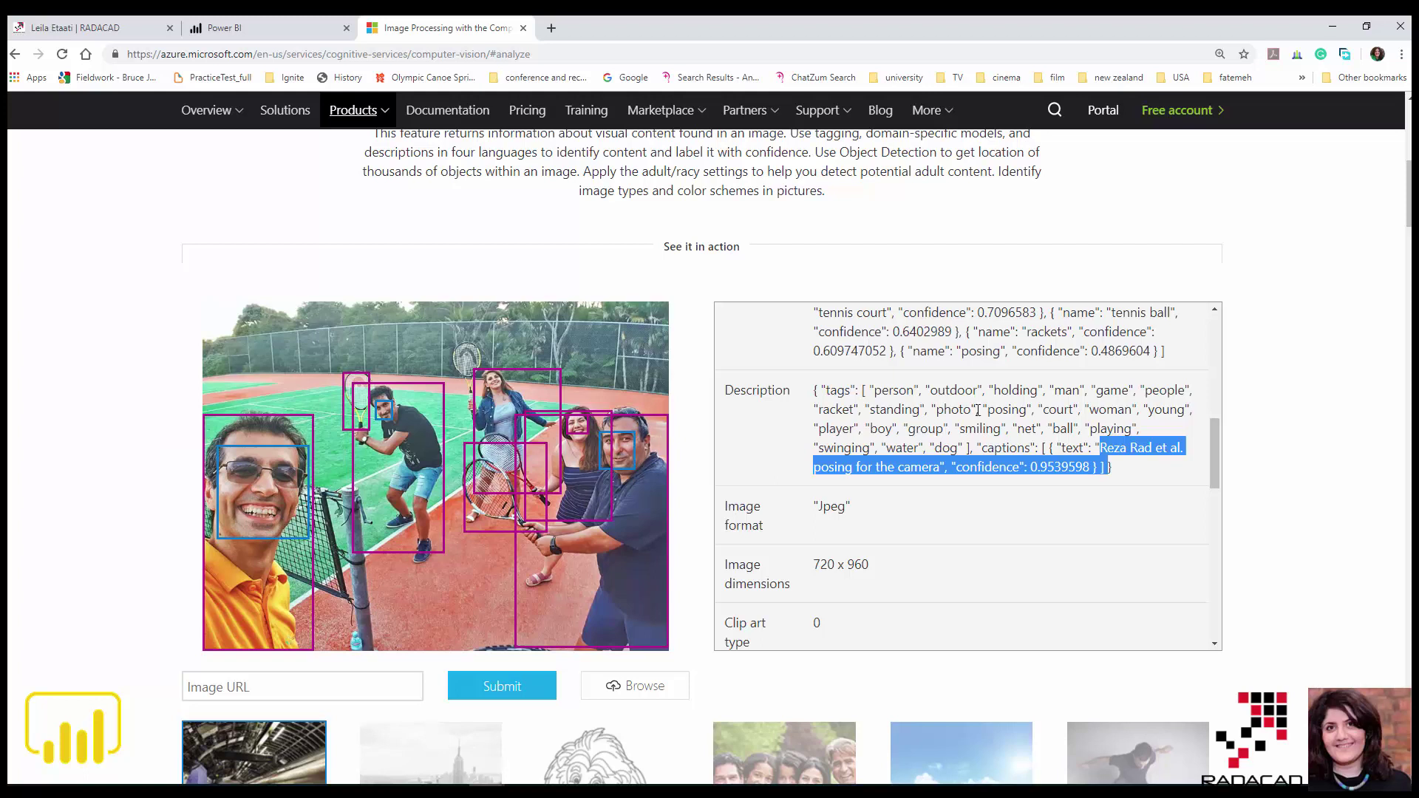
pyautogui.scroll(-1, 929, 501)
pyautogui.scroll(2, 897, 543)
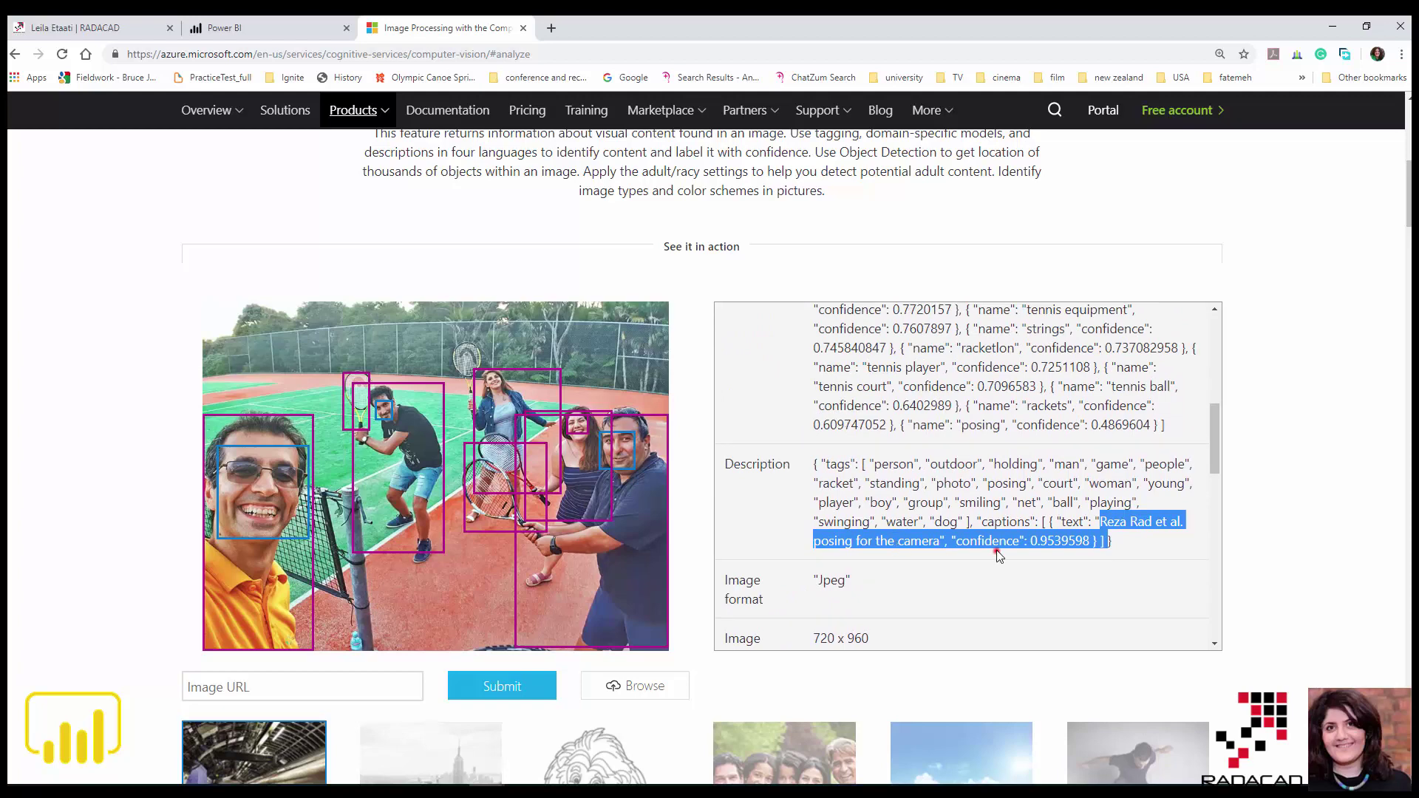
pyautogui.click(1016, 541)
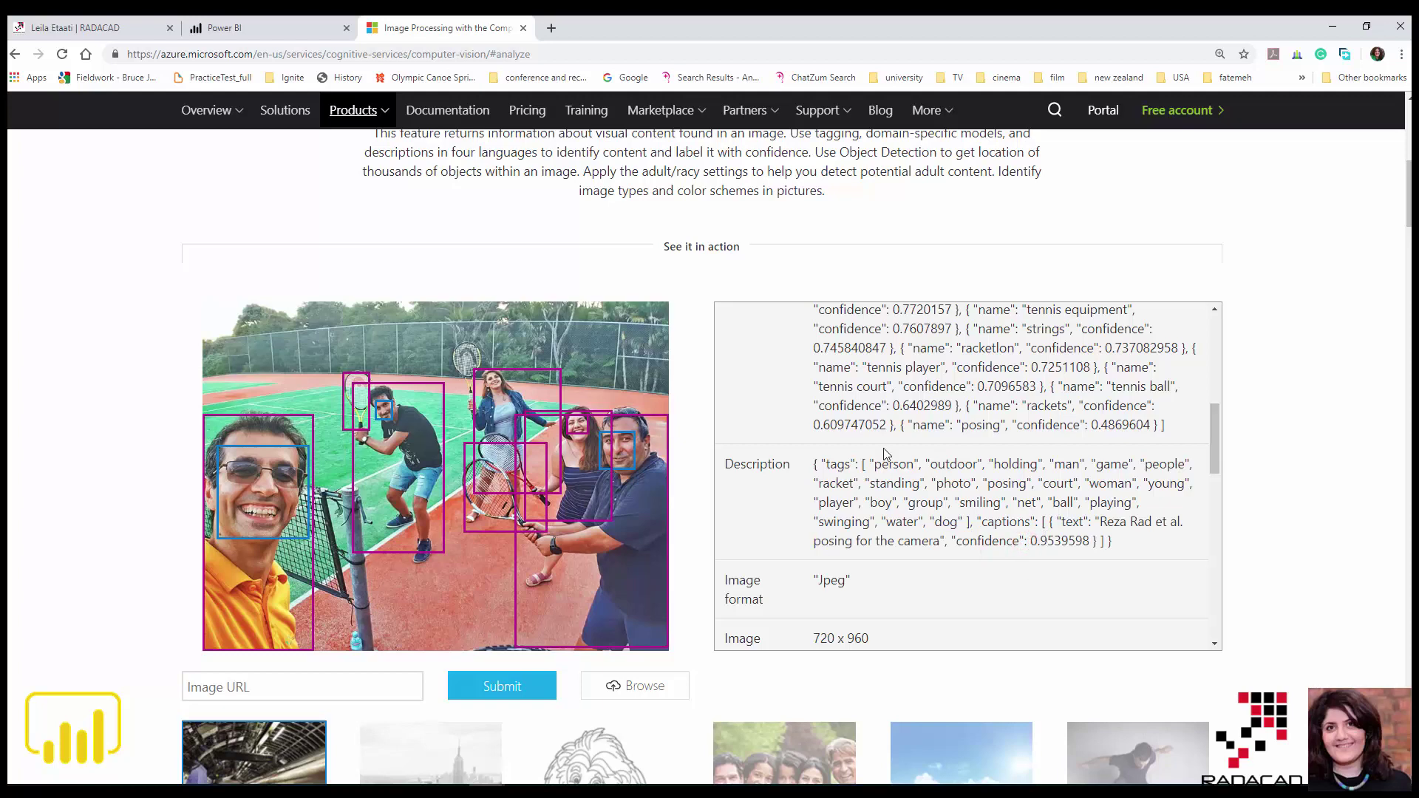
pyautogui.scroll(10, 883, 450)
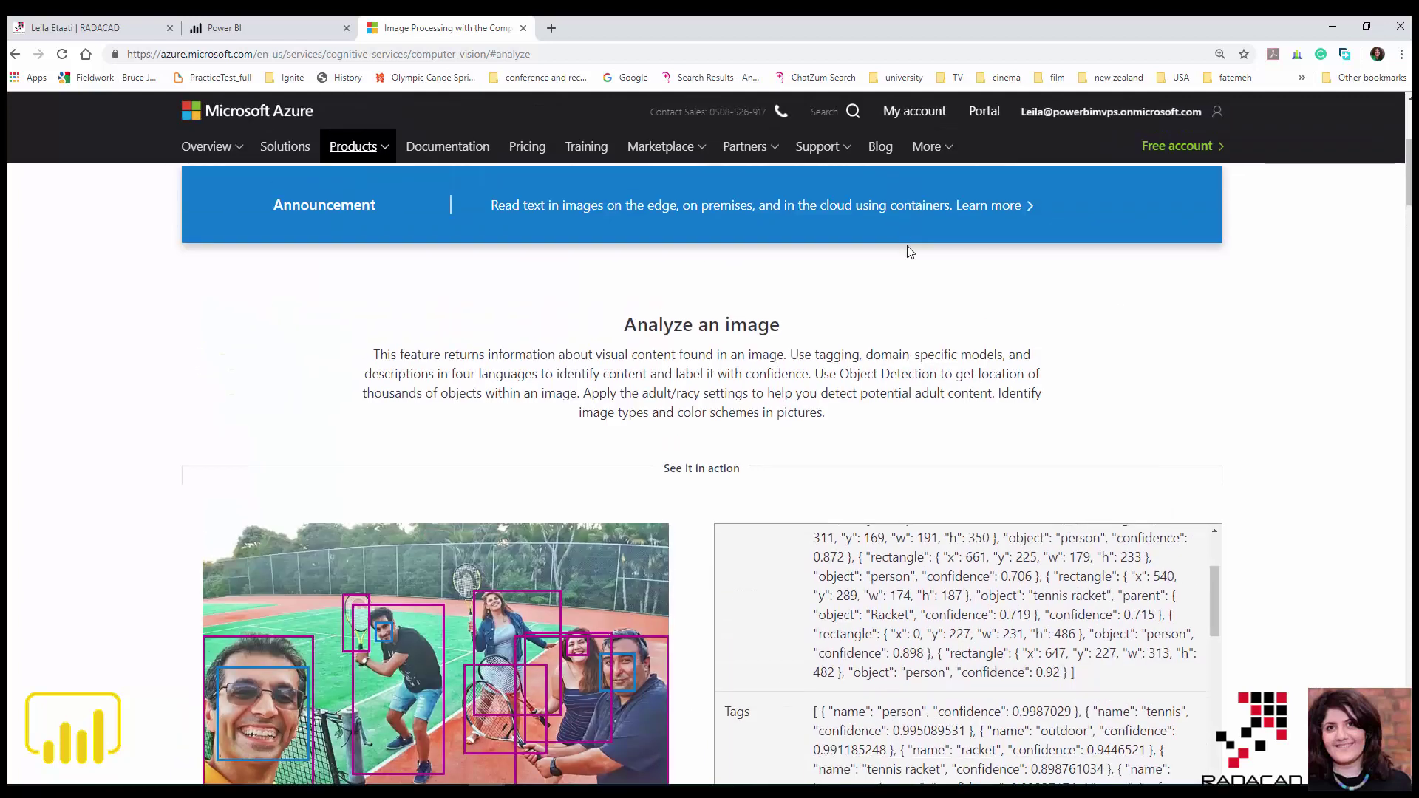
# Go to the Cognitive Services Directory's Vision services, then switch back to Power BI home.
pyautogui.scroll(1, 911, 277)
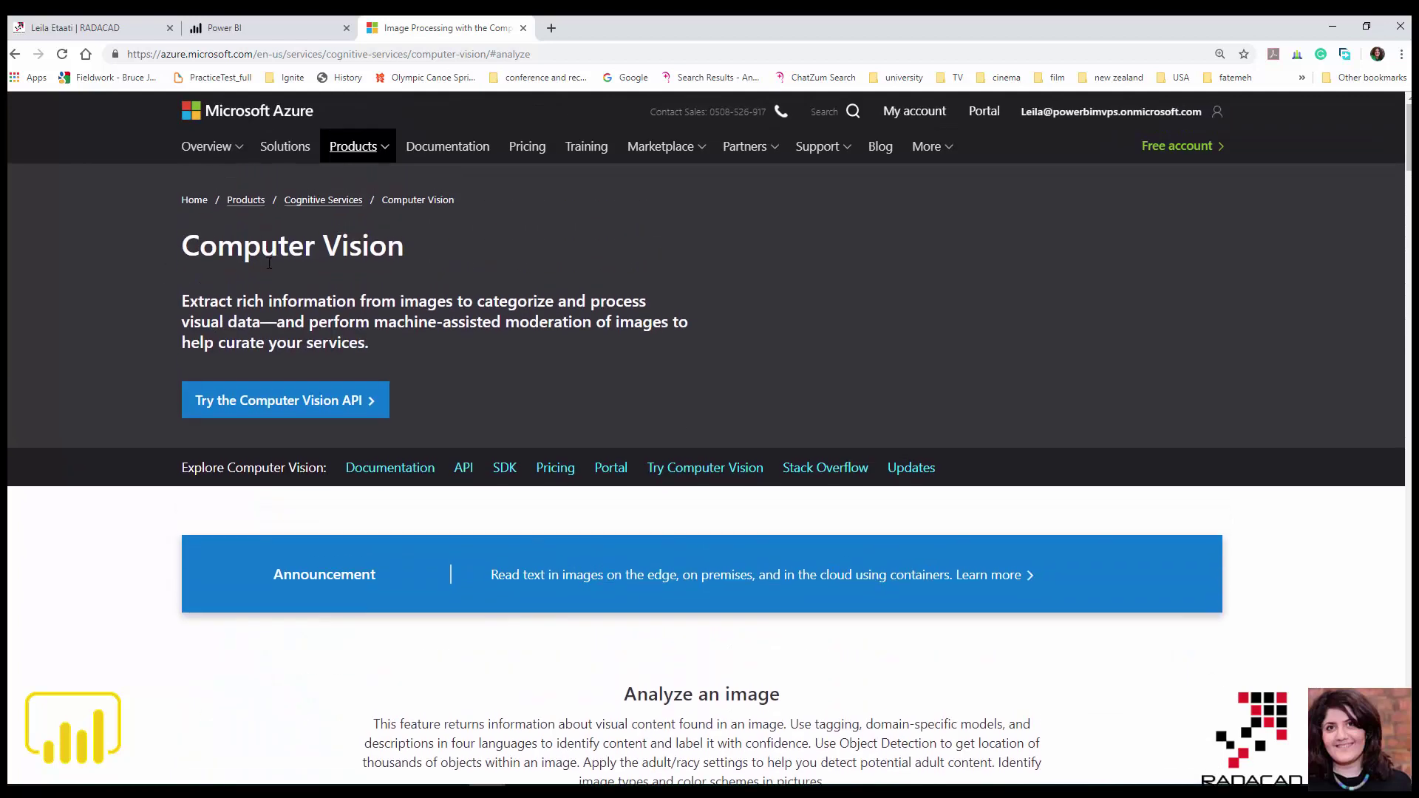
pyautogui.click(323, 199)
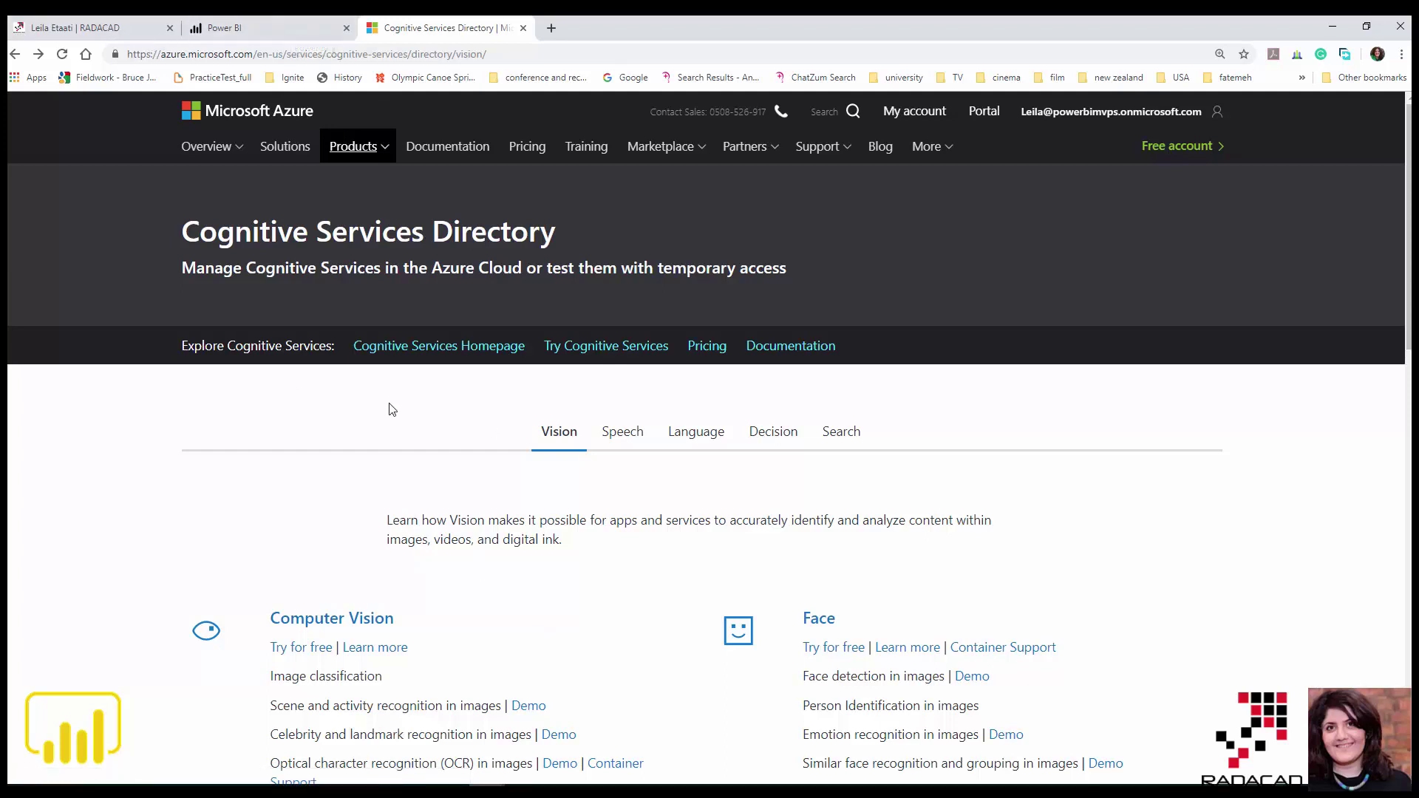
pyautogui.click(279, 27)
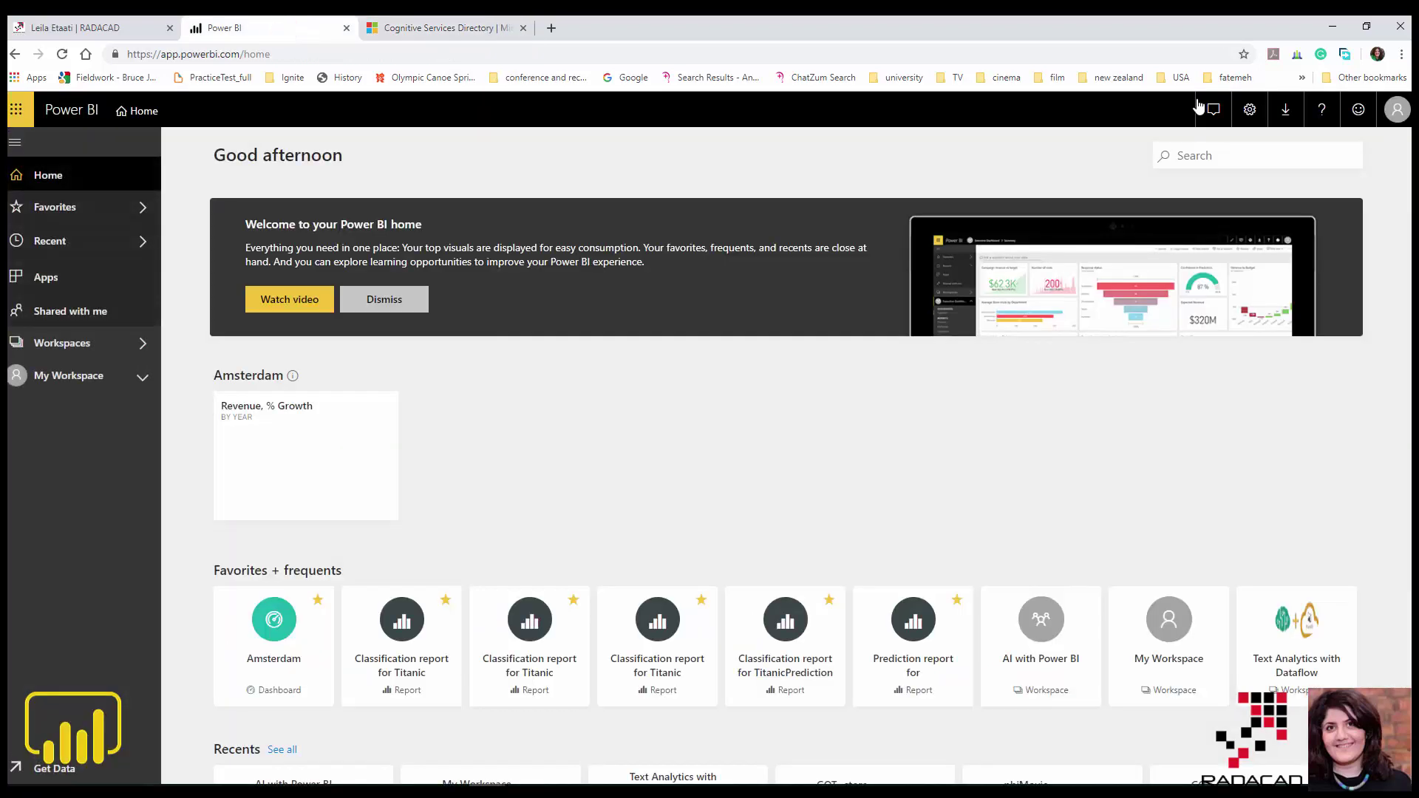
# Check the signed-in account details and return to the Power BI home page.
pyautogui.click(1396, 109)
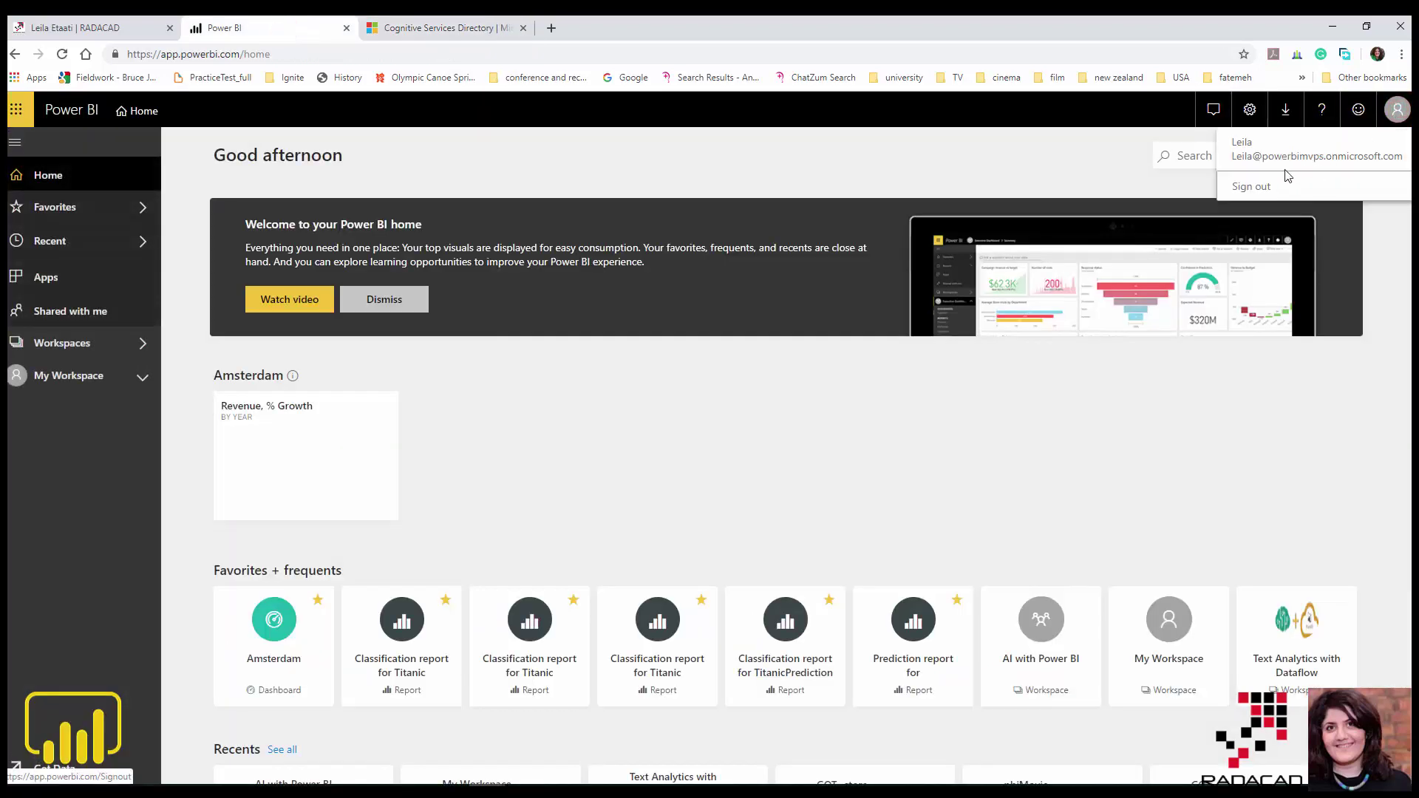
pyautogui.click(68, 344)
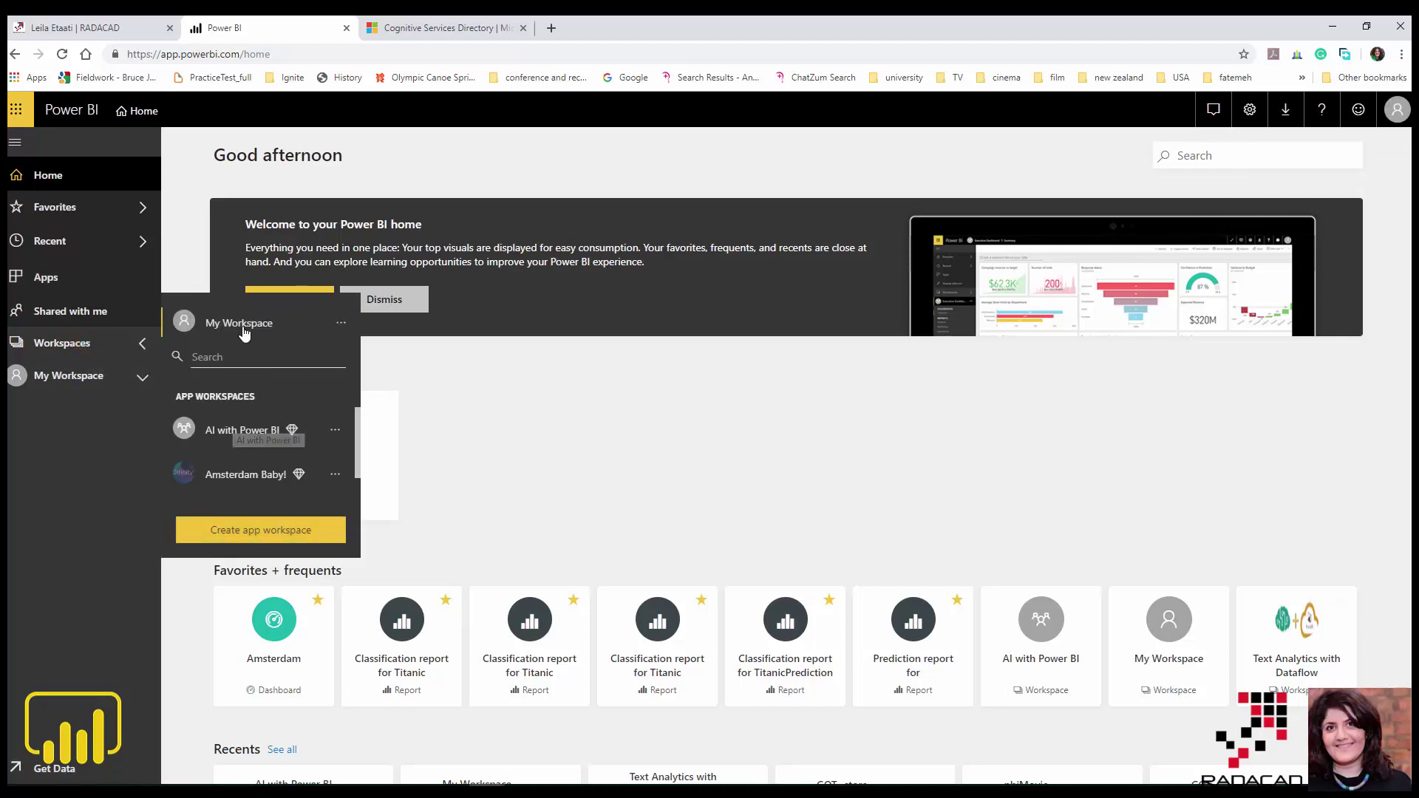
pyautogui.click(464, 27)
pyautogui.click(215, 22)
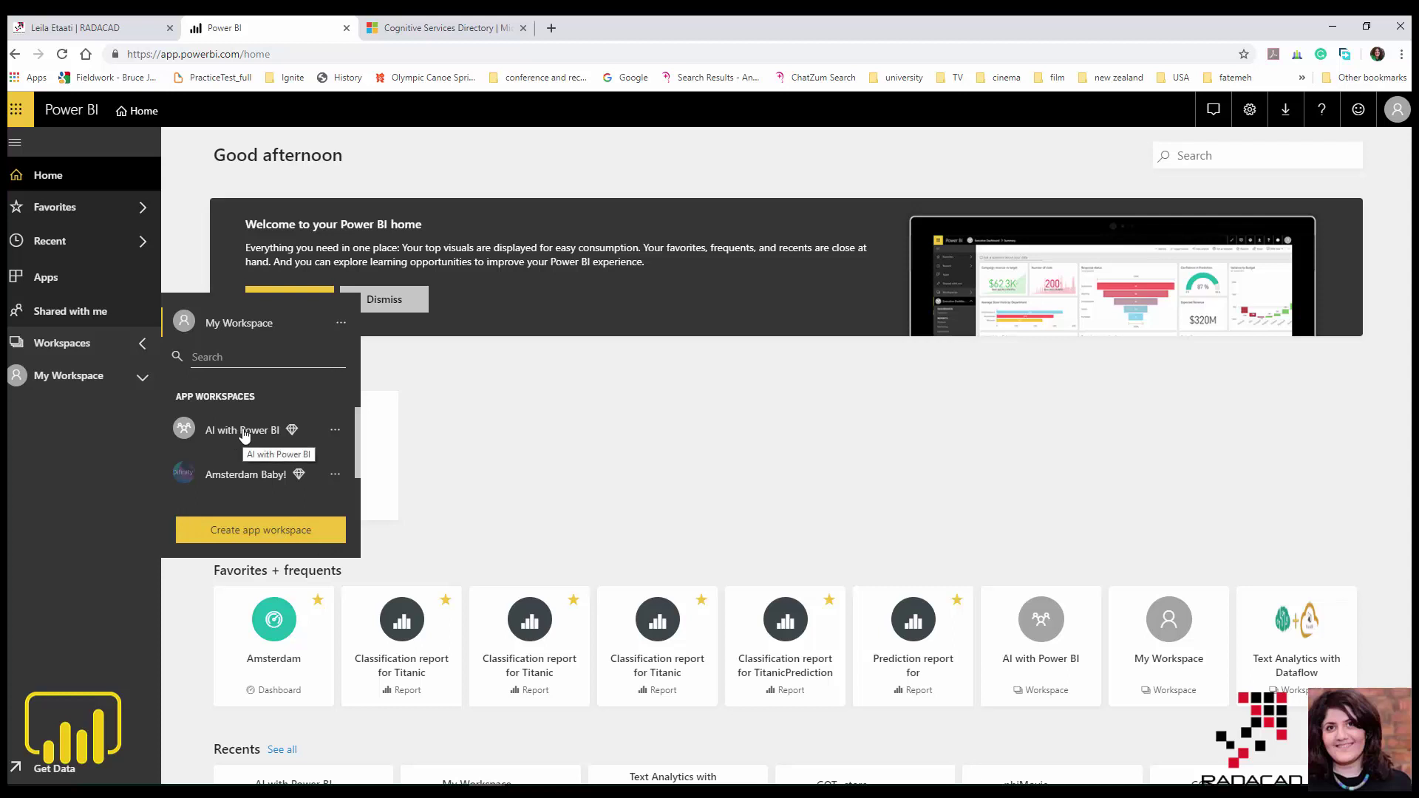
# Open the AI with Power BI workspace from Workspaces and show its Dataflows.
pyautogui.click(226, 325)
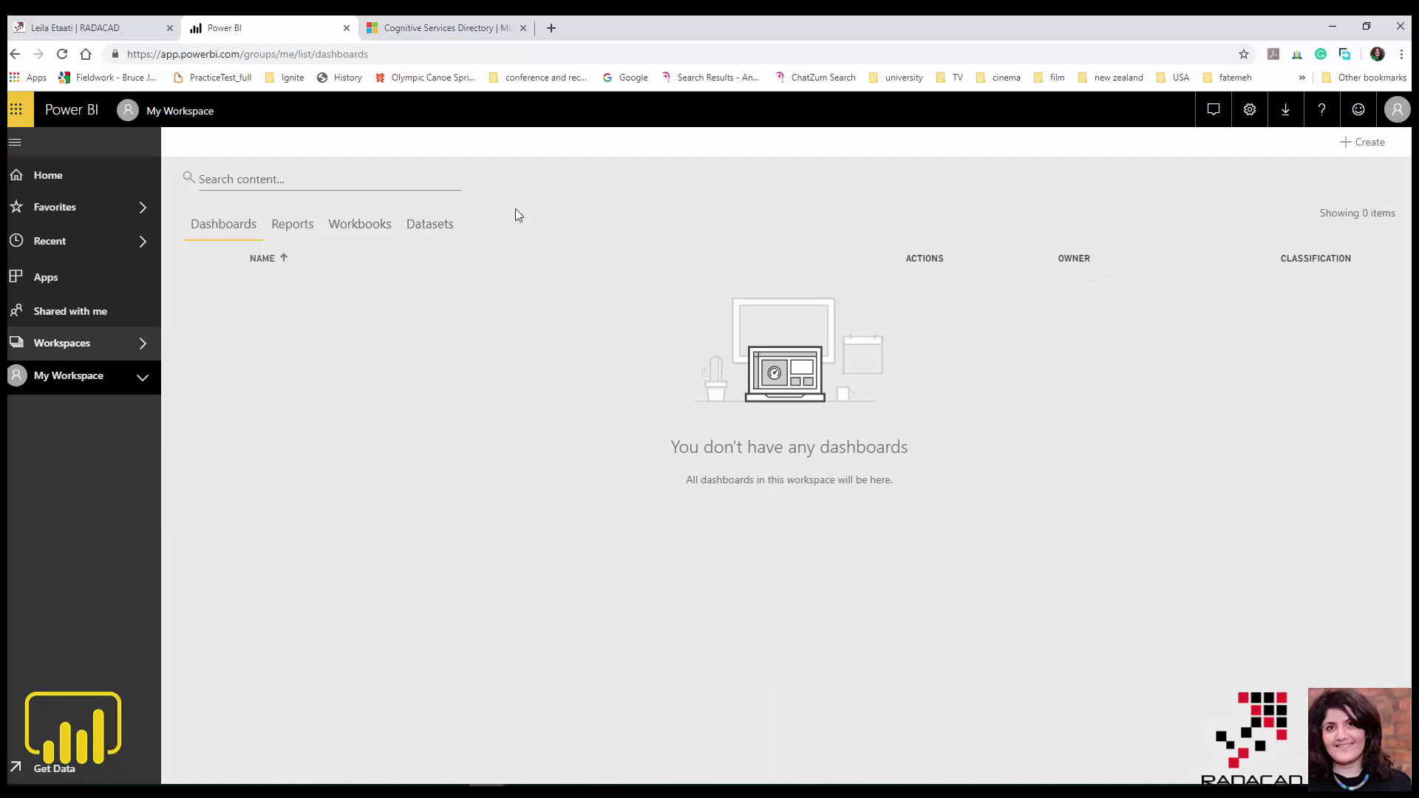
pyautogui.click(85, 360)
pyautogui.click(87, 358)
pyautogui.click(227, 432)
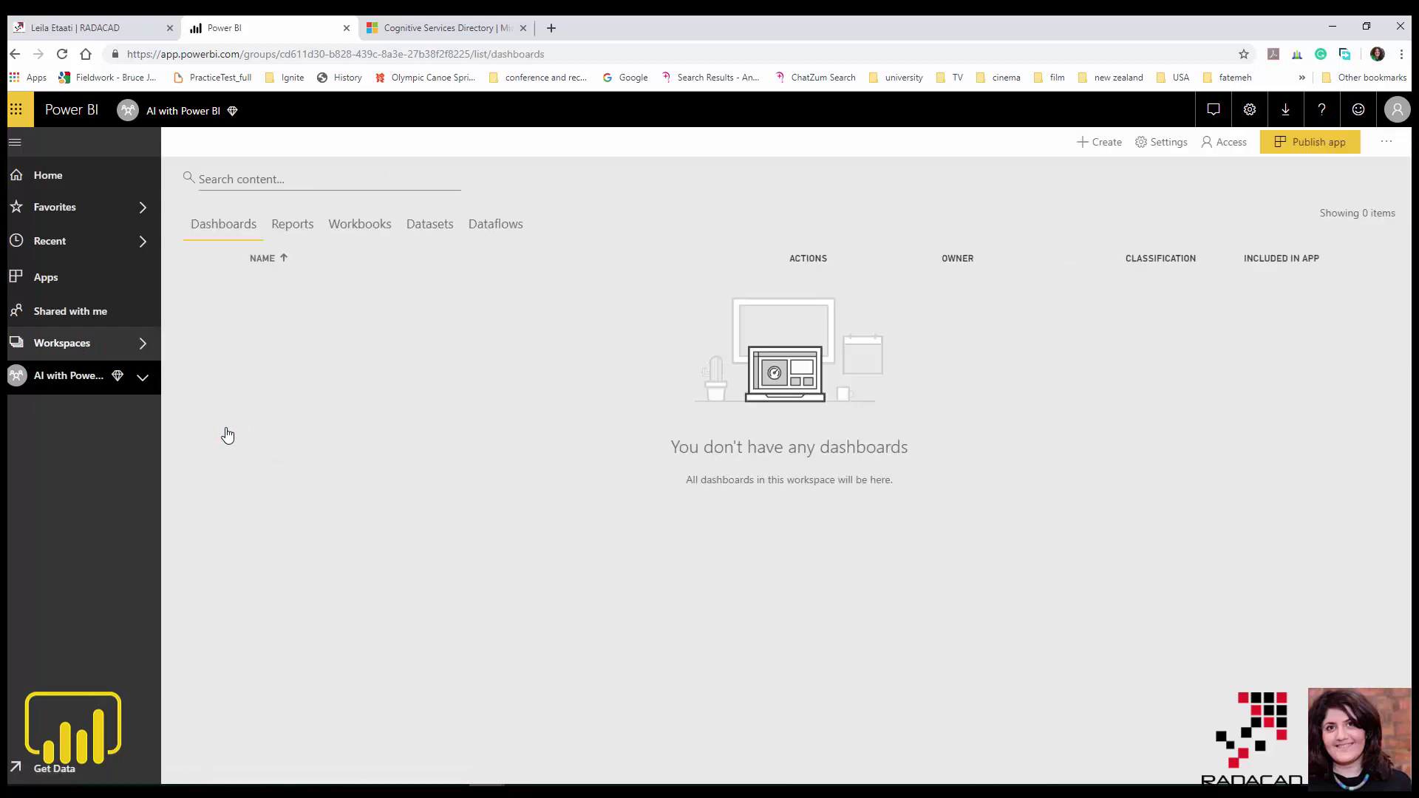
pyautogui.click(477, 225)
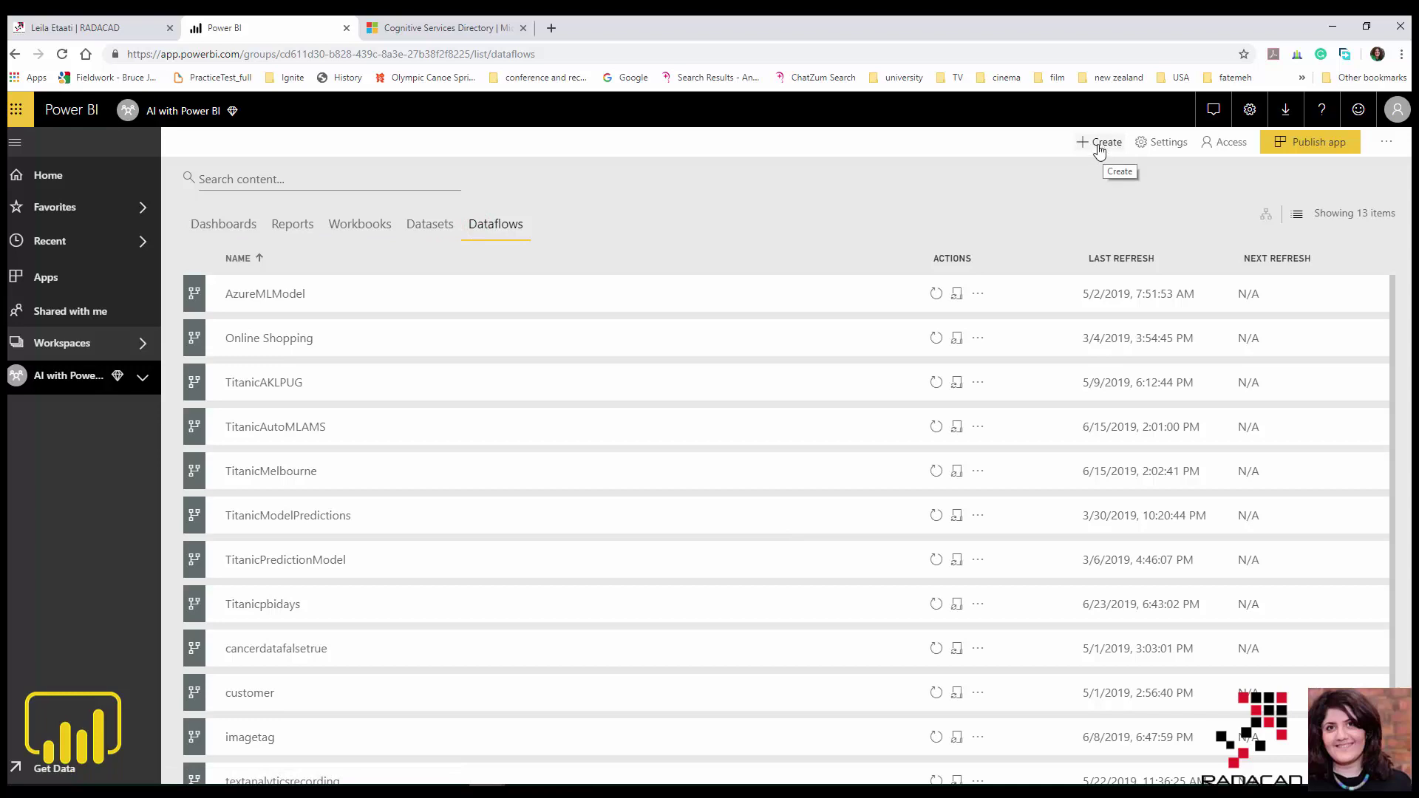
pyautogui.hotkey('alt', 'Tab')
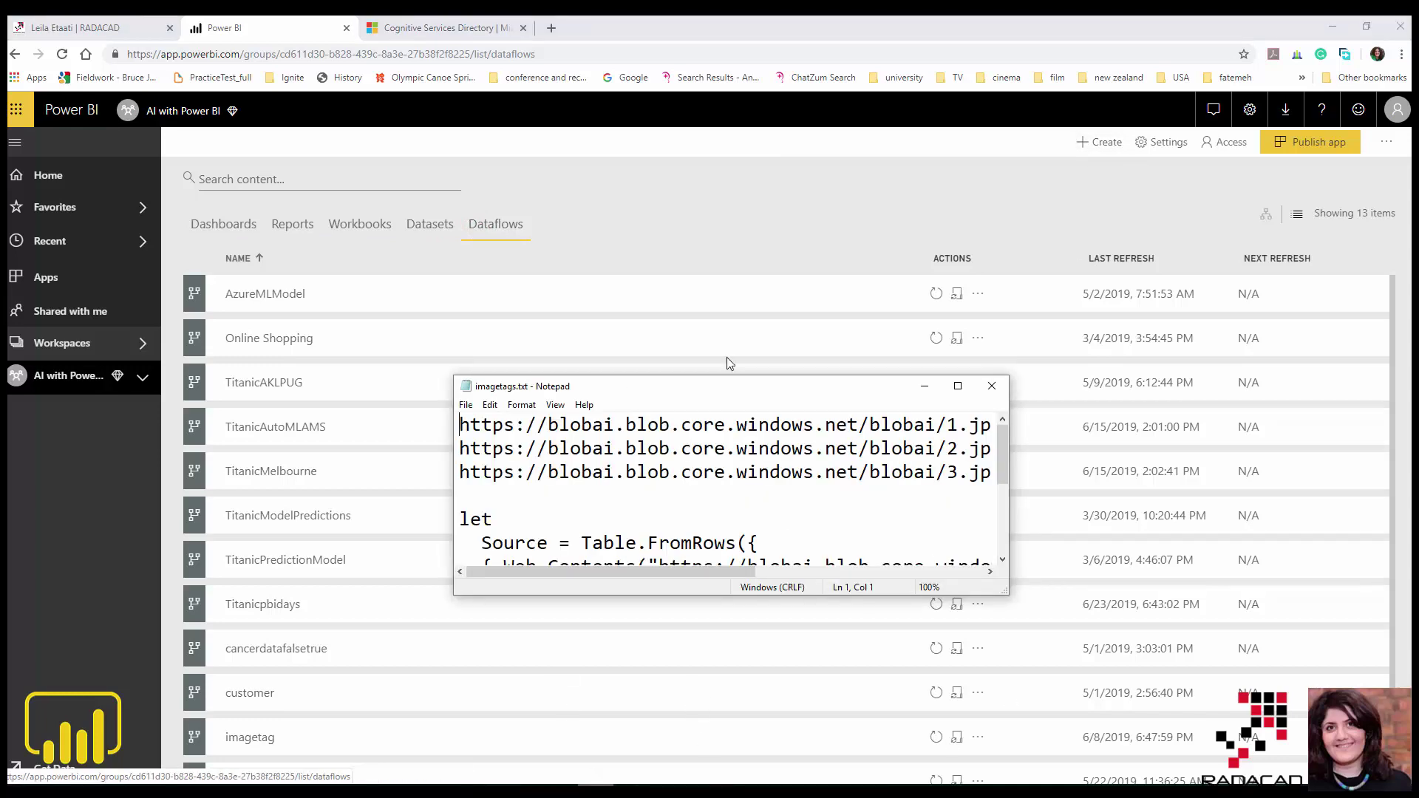
pyautogui.doubleClick(739, 386)
pyautogui.hotkey('shift', 'End')
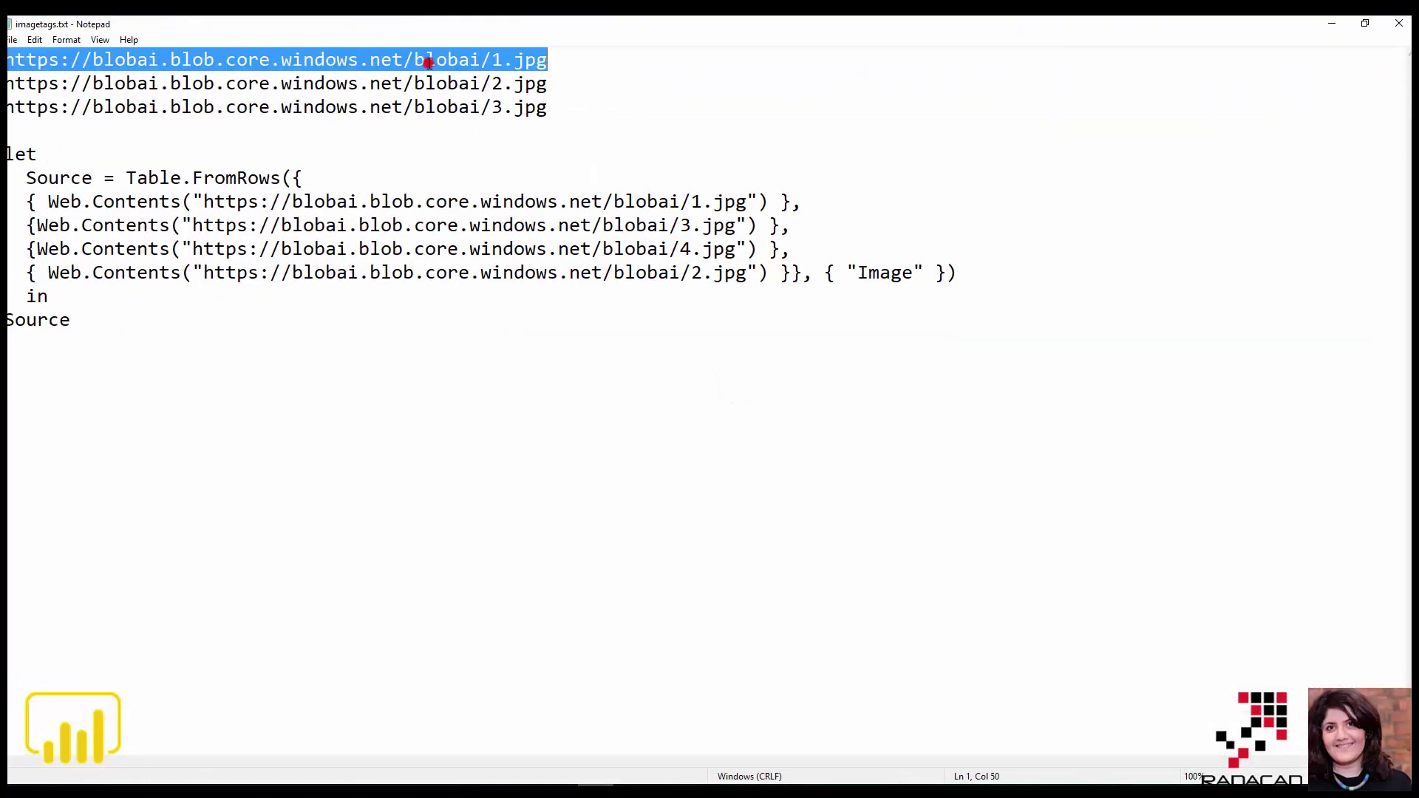
pyautogui.tripleClick(429, 81)
pyautogui.hotkey('ctrl', 'c')
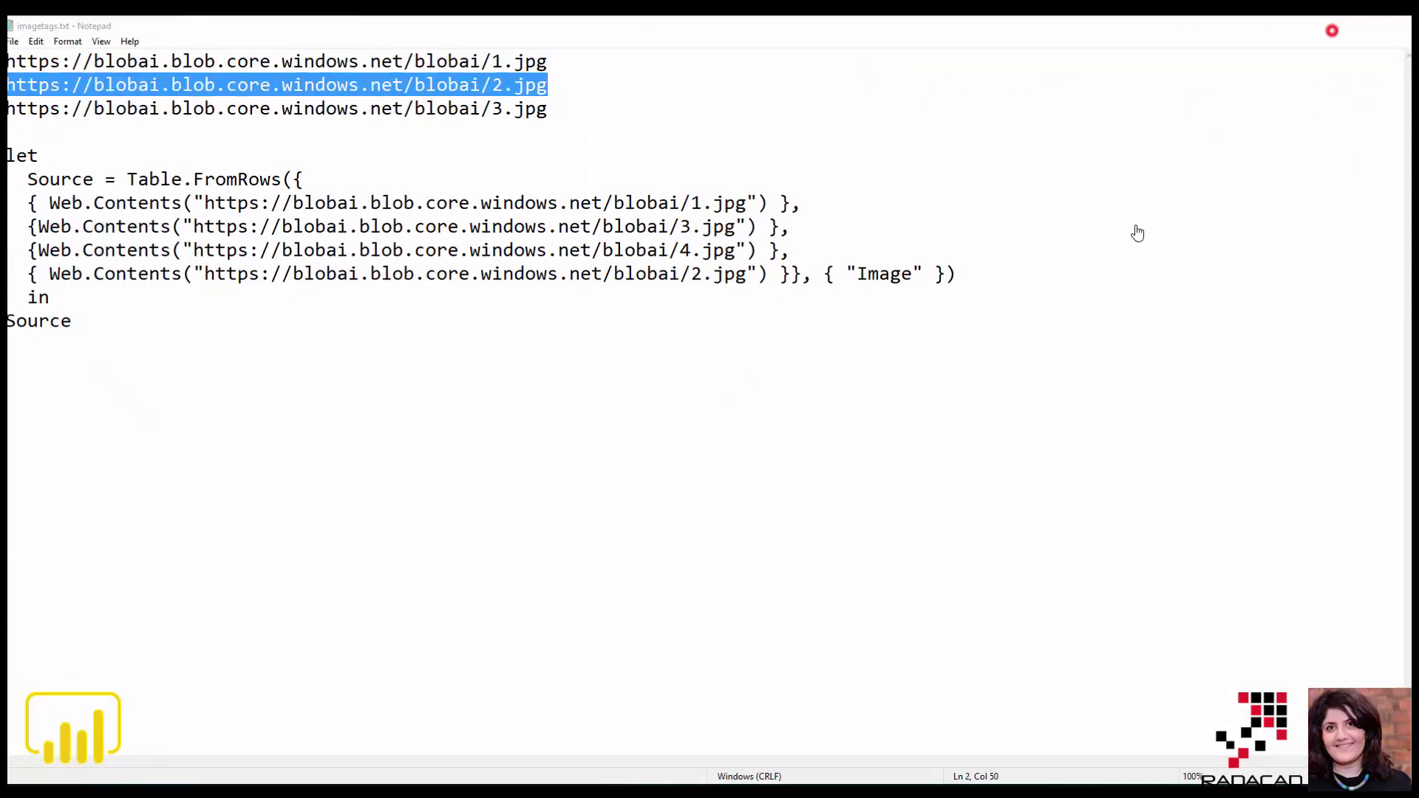
pyautogui.click(1331, 23)
pyautogui.click(547, 27)
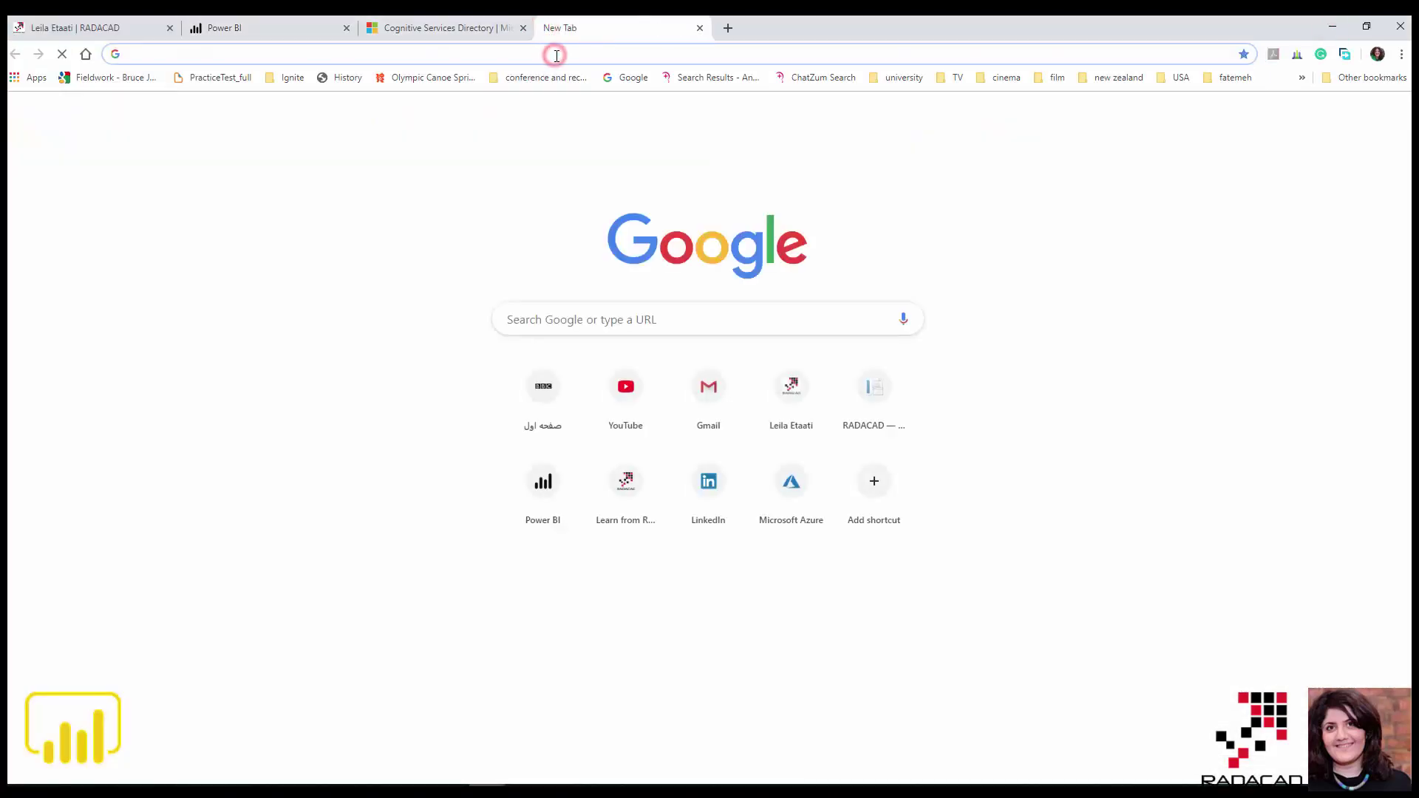
pyautogui.hotkey('ctrl', 'v')
pyautogui.press('Return')
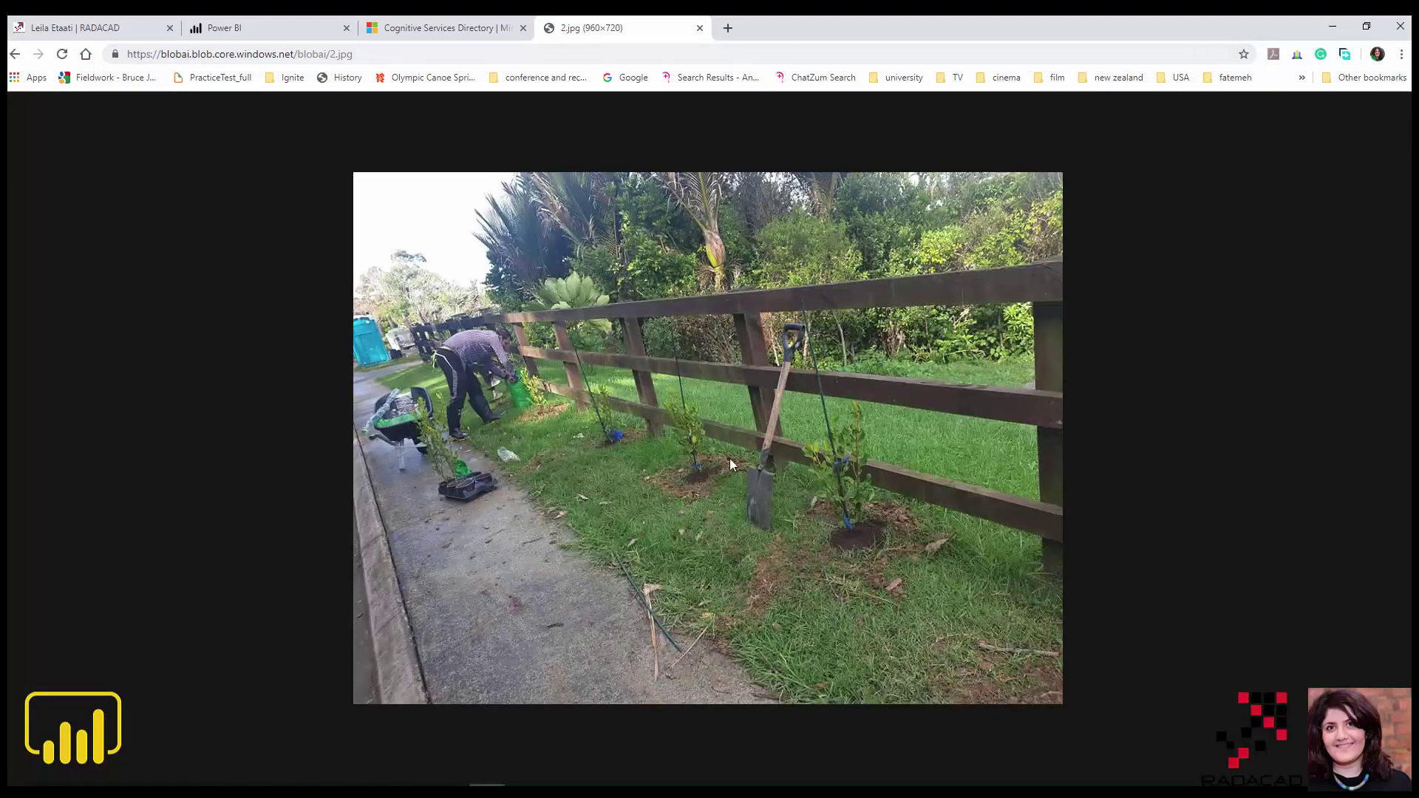
pyautogui.click(699, 27)
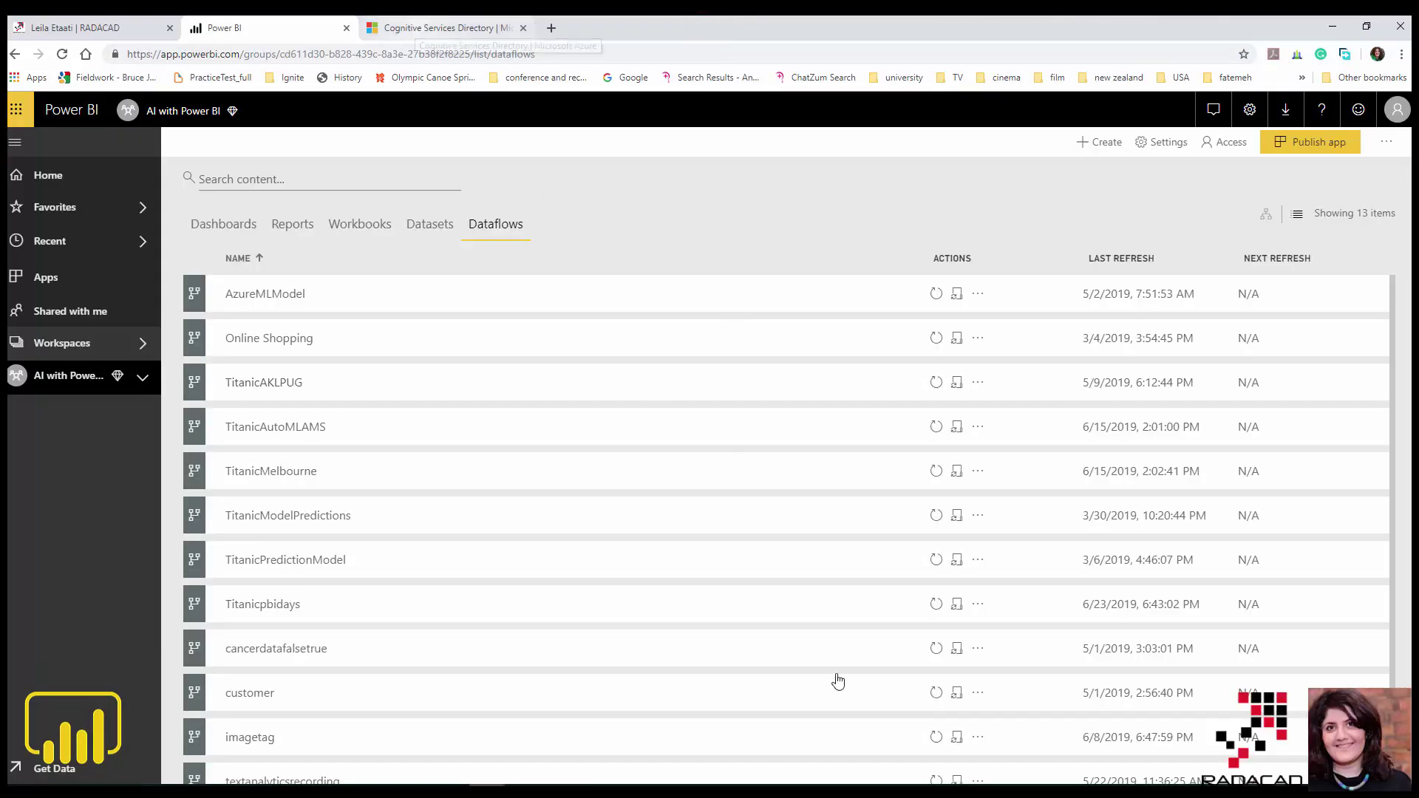
pyautogui.click(597, 785)
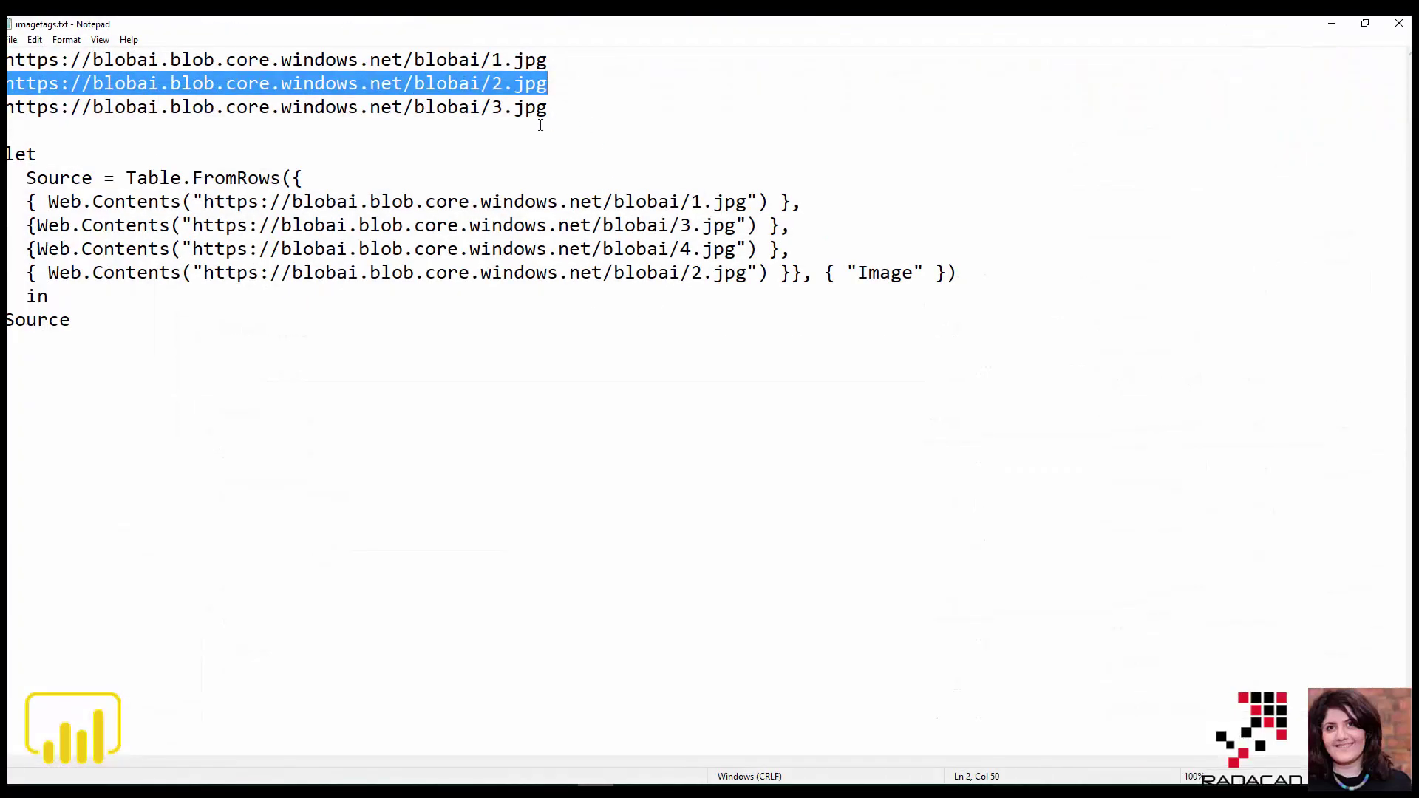
pyautogui.doubleClick(516, 107)
pyautogui.hotkey('ctrl', 'c')
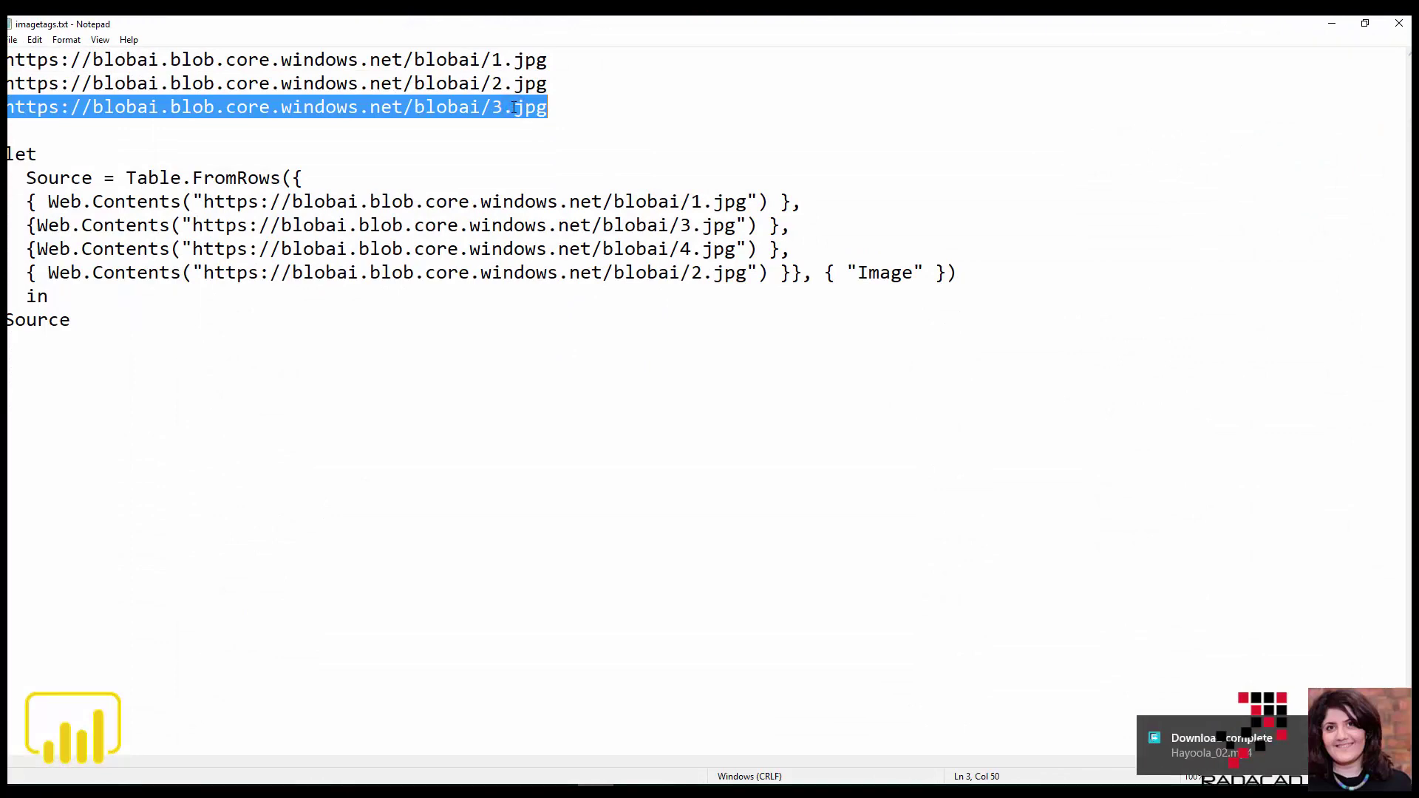
pyautogui.click(1332, 22)
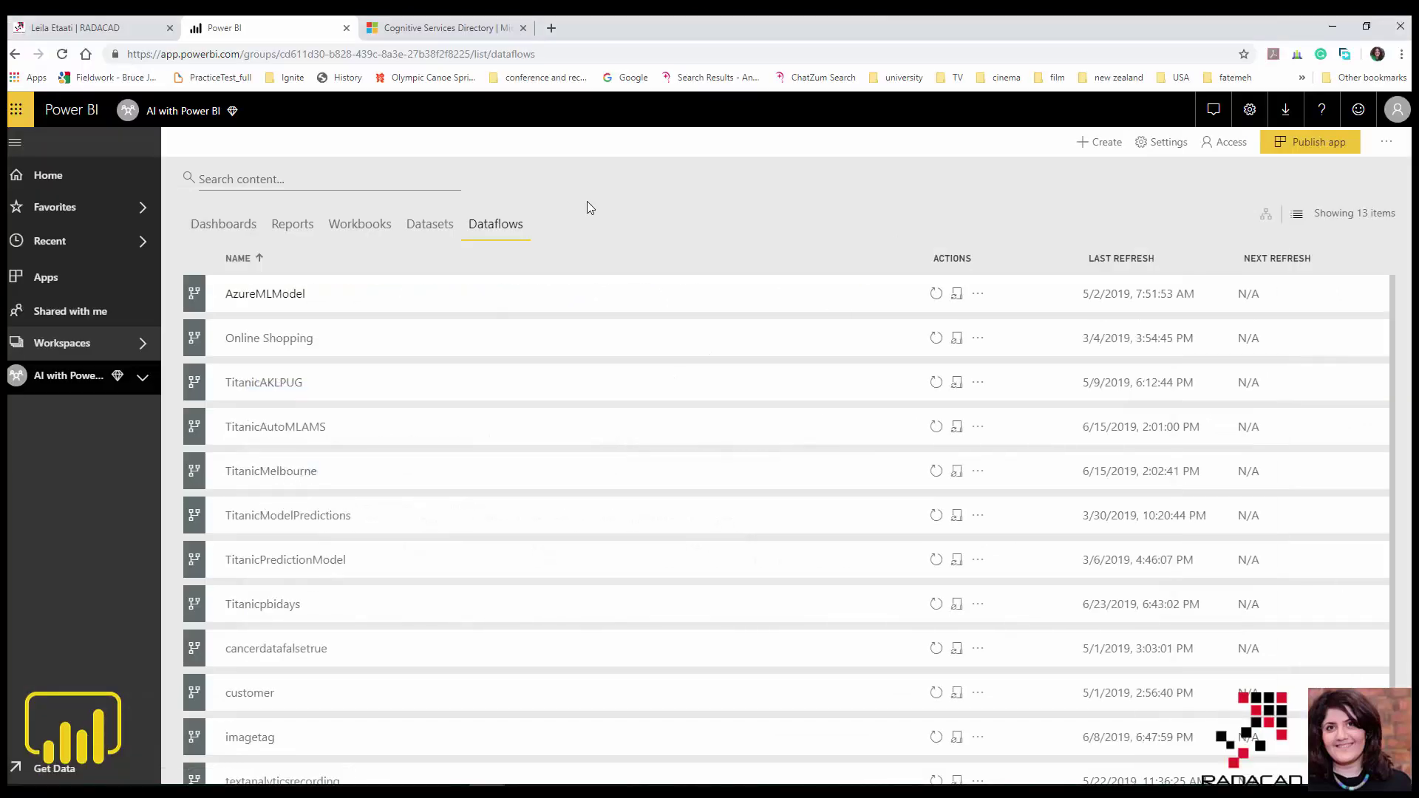
pyautogui.click(551, 29)
pyautogui.hotkey('ctrl', 'v')
pyautogui.press('Return')
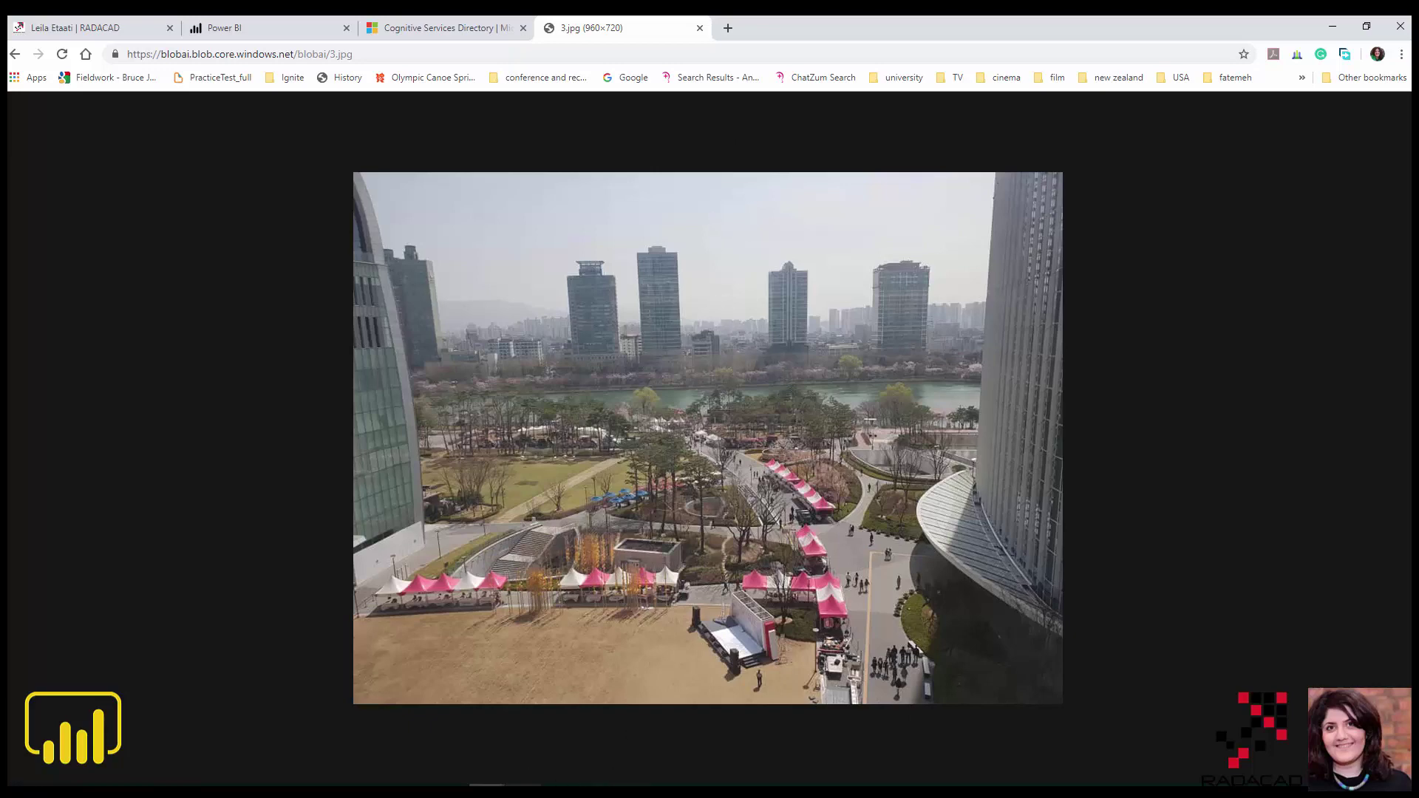
pyautogui.hotkey('alt', 'Tab')
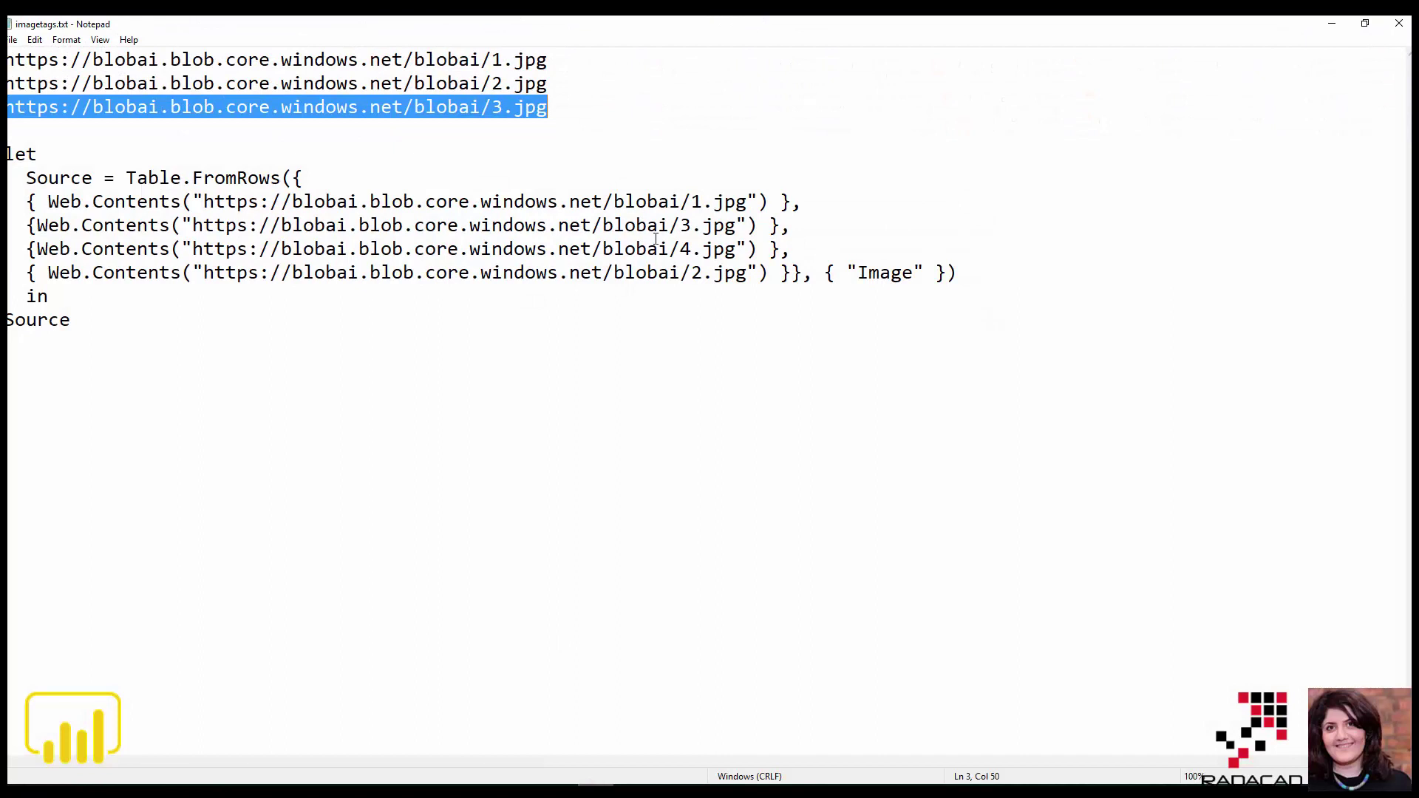
pyautogui.doubleClick(491, 60)
pyautogui.hotkey('ctrl', 'c')
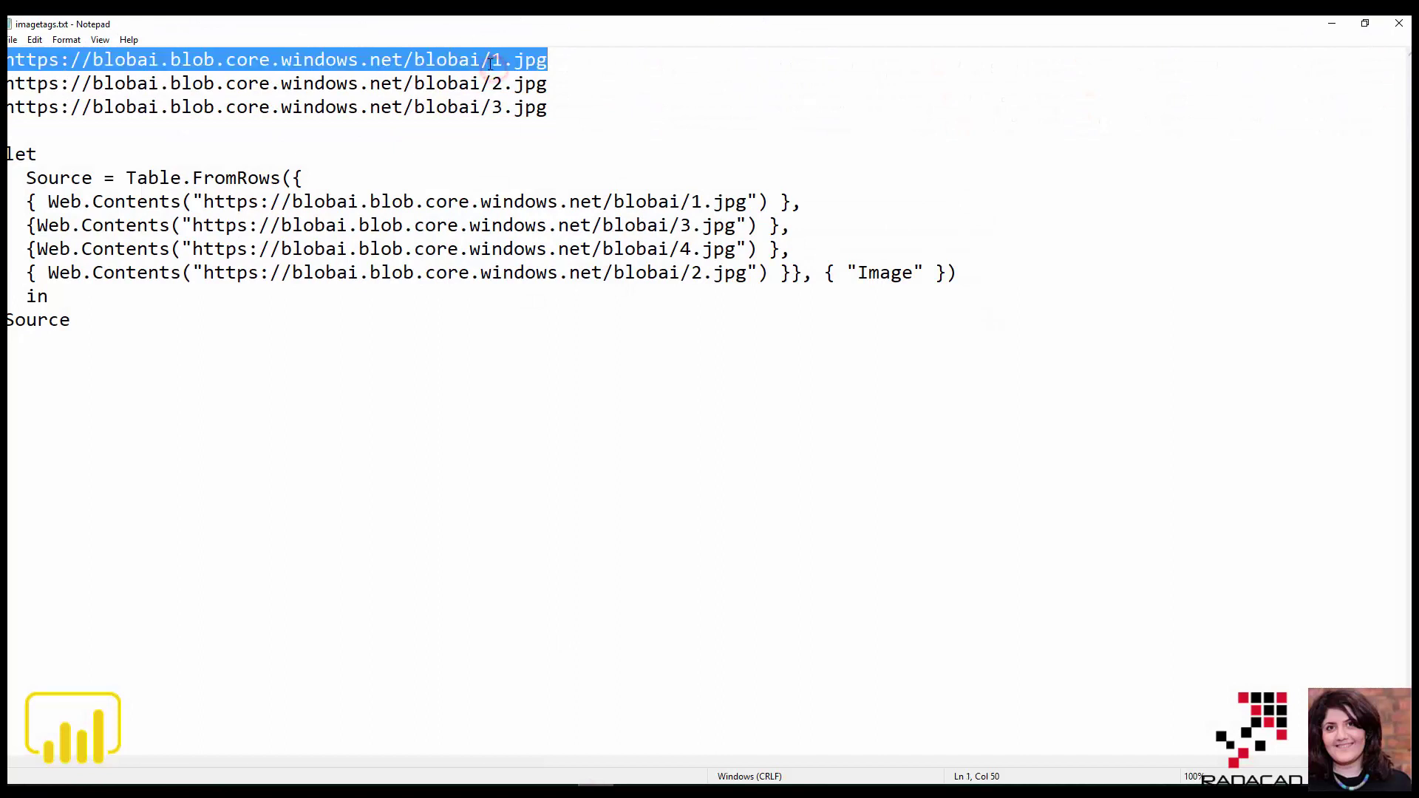
pyautogui.click(1332, 23)
pyautogui.click(472, 51)
pyautogui.hotkey('ctrl', 'v')
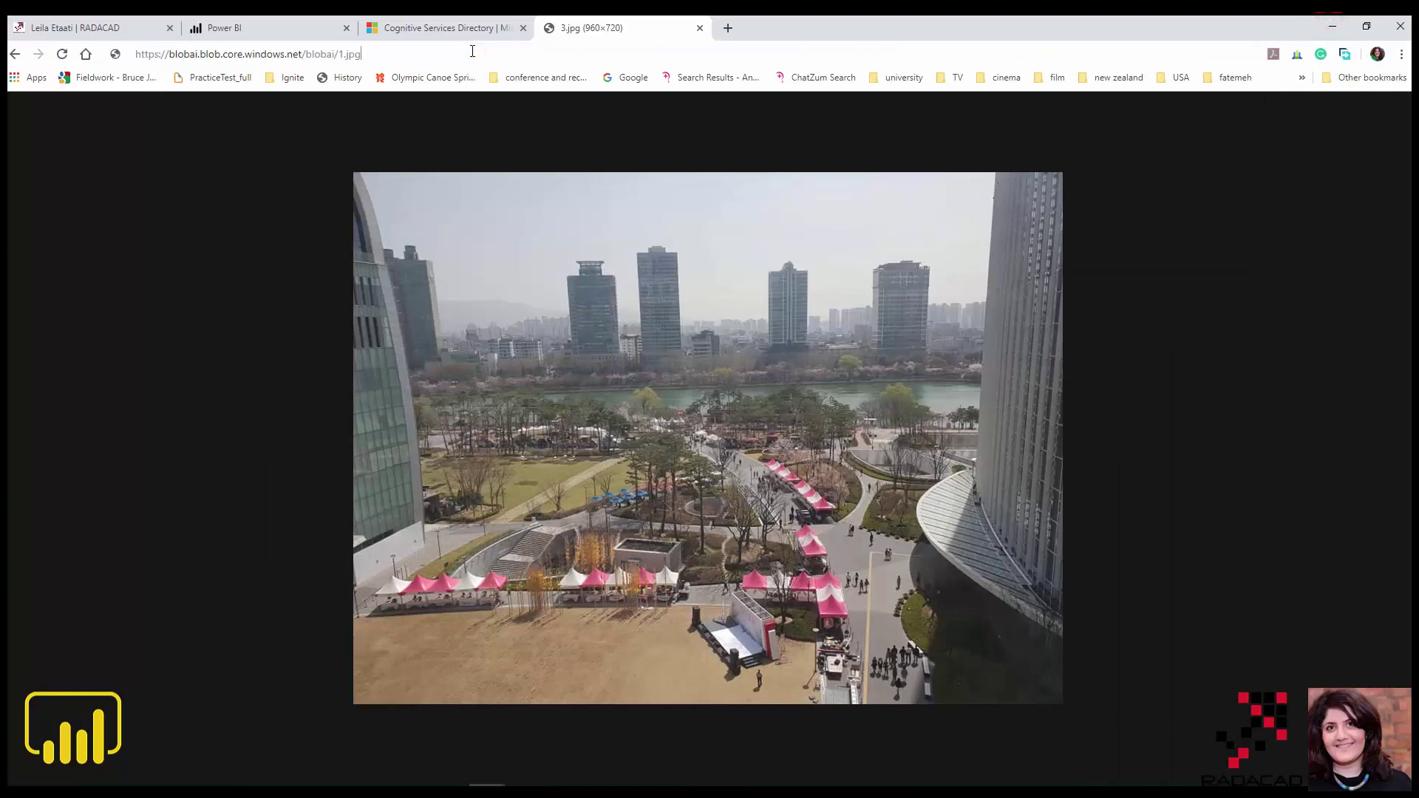
pyautogui.press('Return')
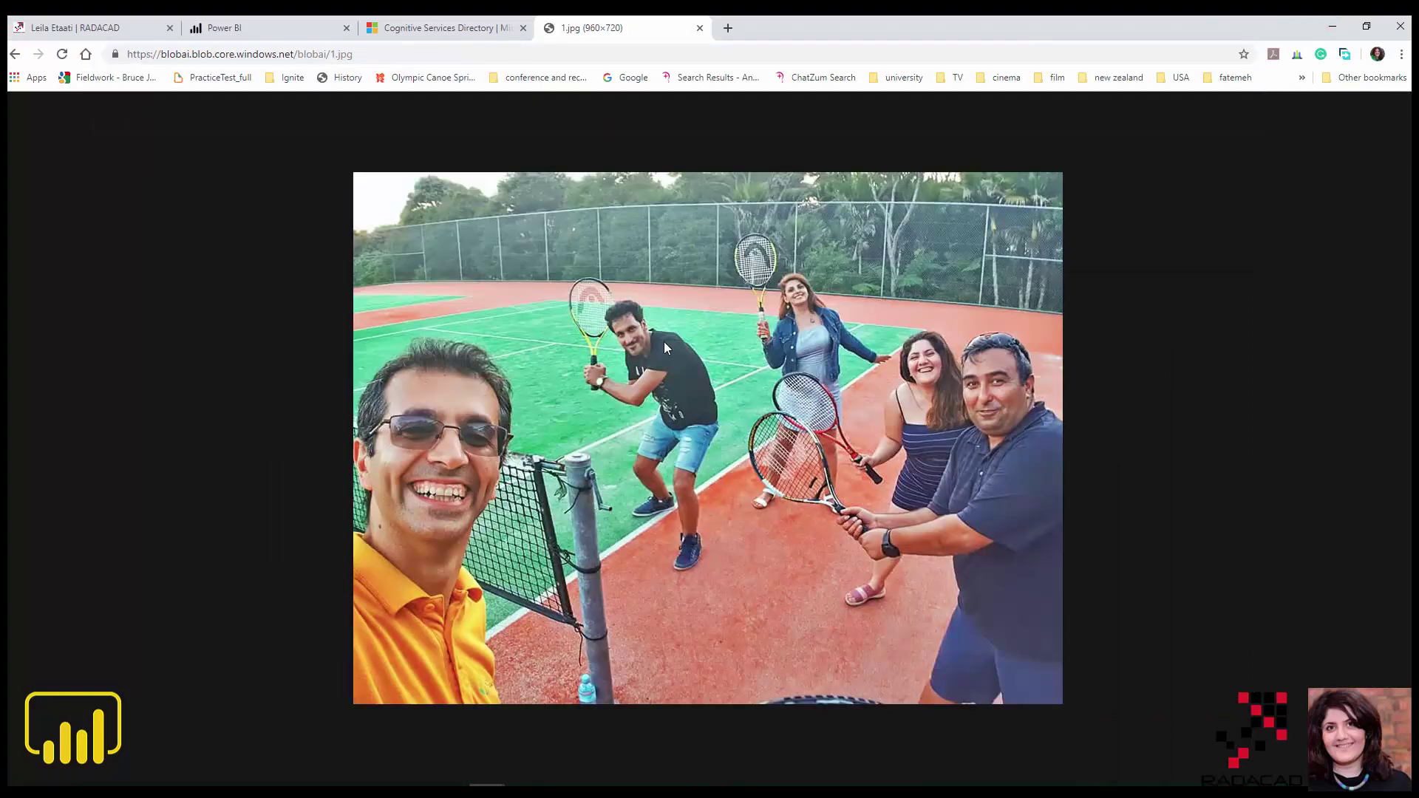
pyautogui.click(700, 29)
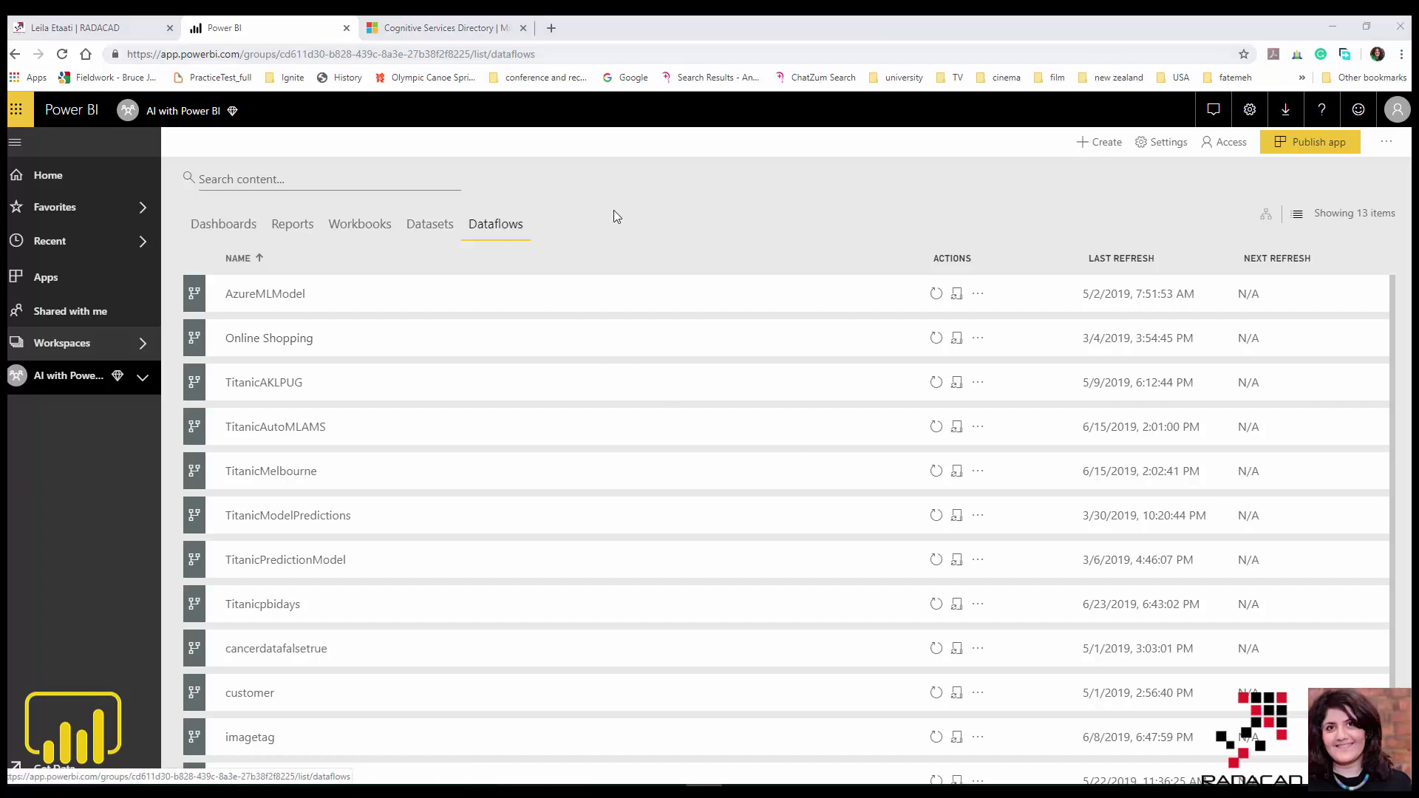
# Start a new dataflow and copy the let…in Table.FromRows image query from Notepad.
pyautogui.click(1092, 142)
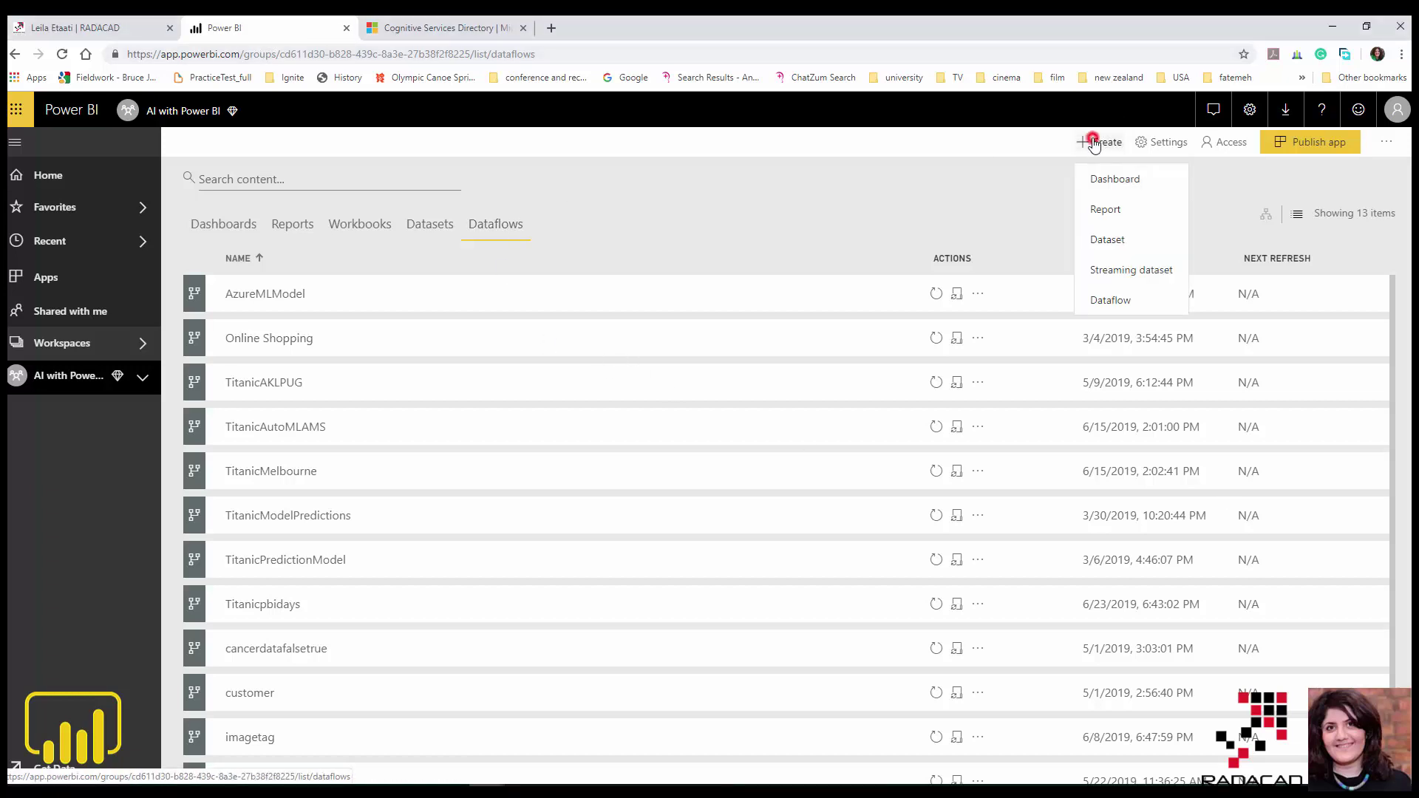
pyautogui.click(1107, 303)
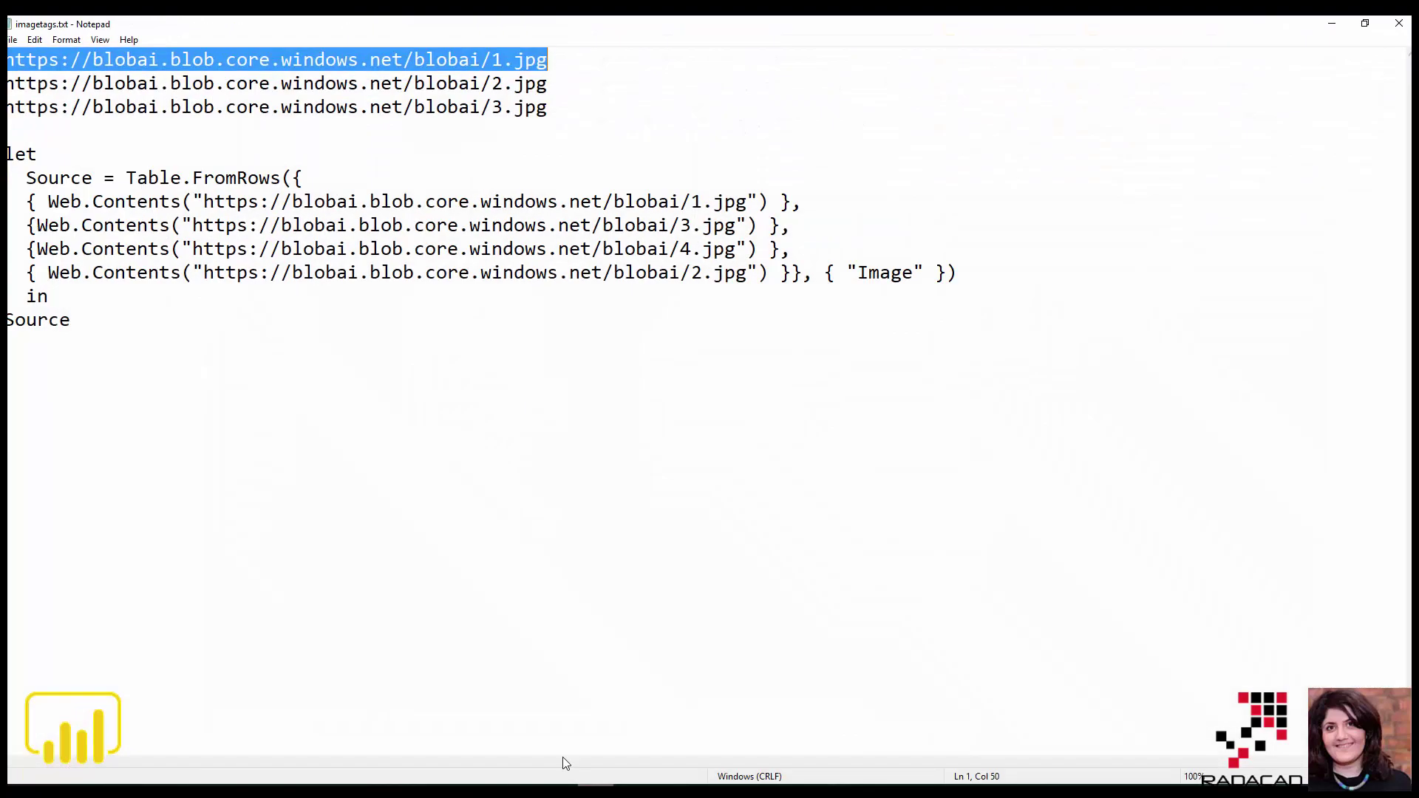
pyautogui.click(204, 294)
pyautogui.moveTo(8, 153); pyautogui.dragTo(140, 336)
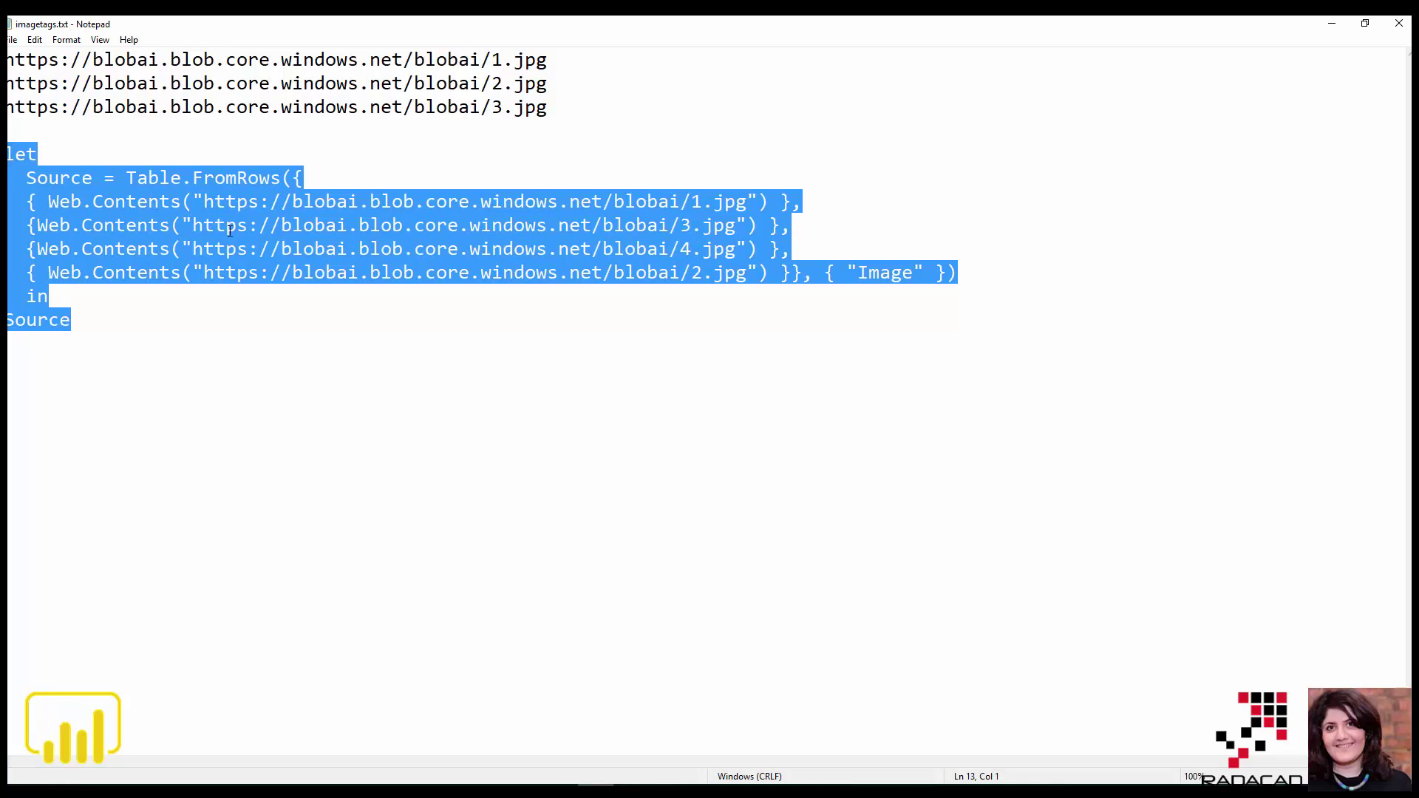
pyautogui.rightClick(153, 177)
pyautogui.click(95, 223)
pyautogui.click(1331, 26)
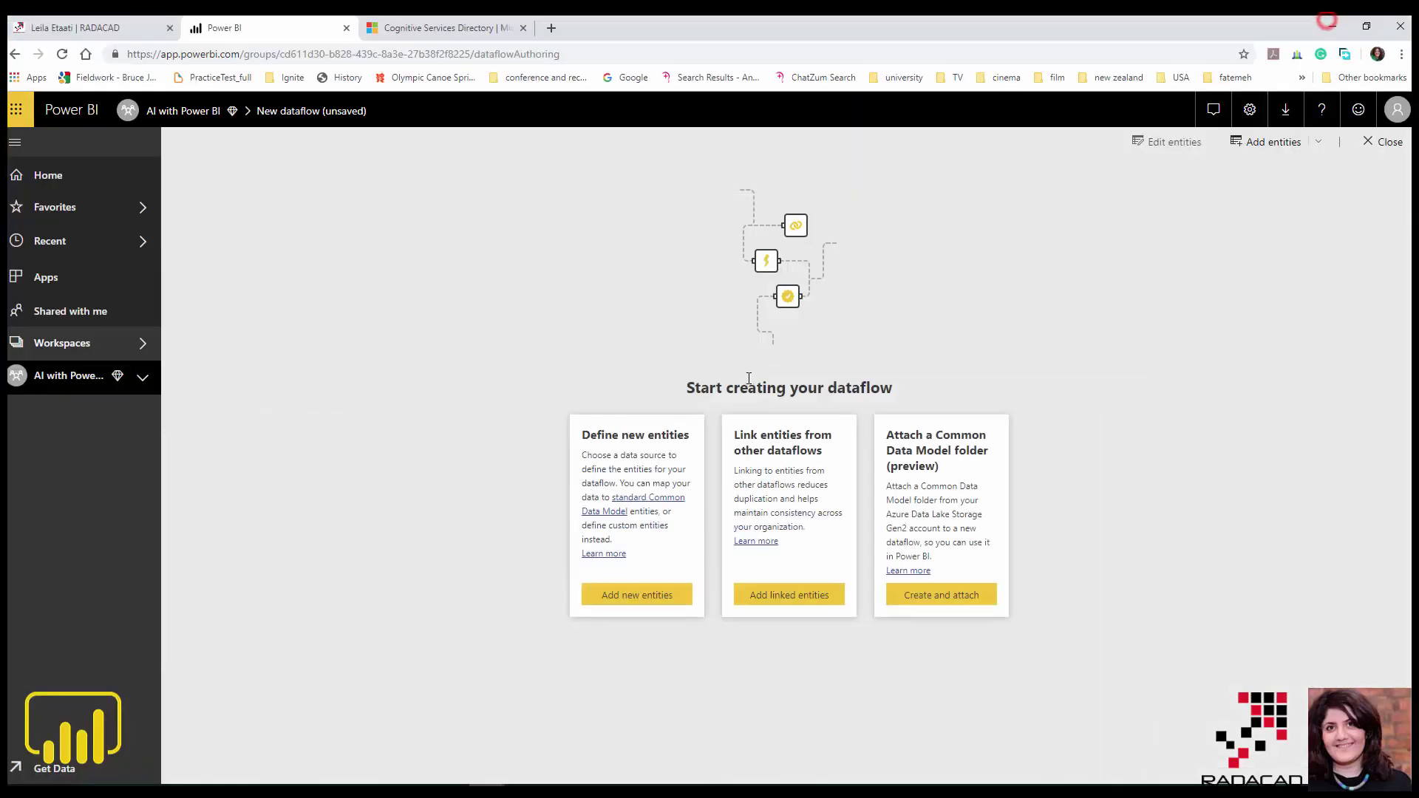
# Create a Blank query entity with the pasted Table.FromRows image-URL code and continue to editing.
pyautogui.click(595, 601)
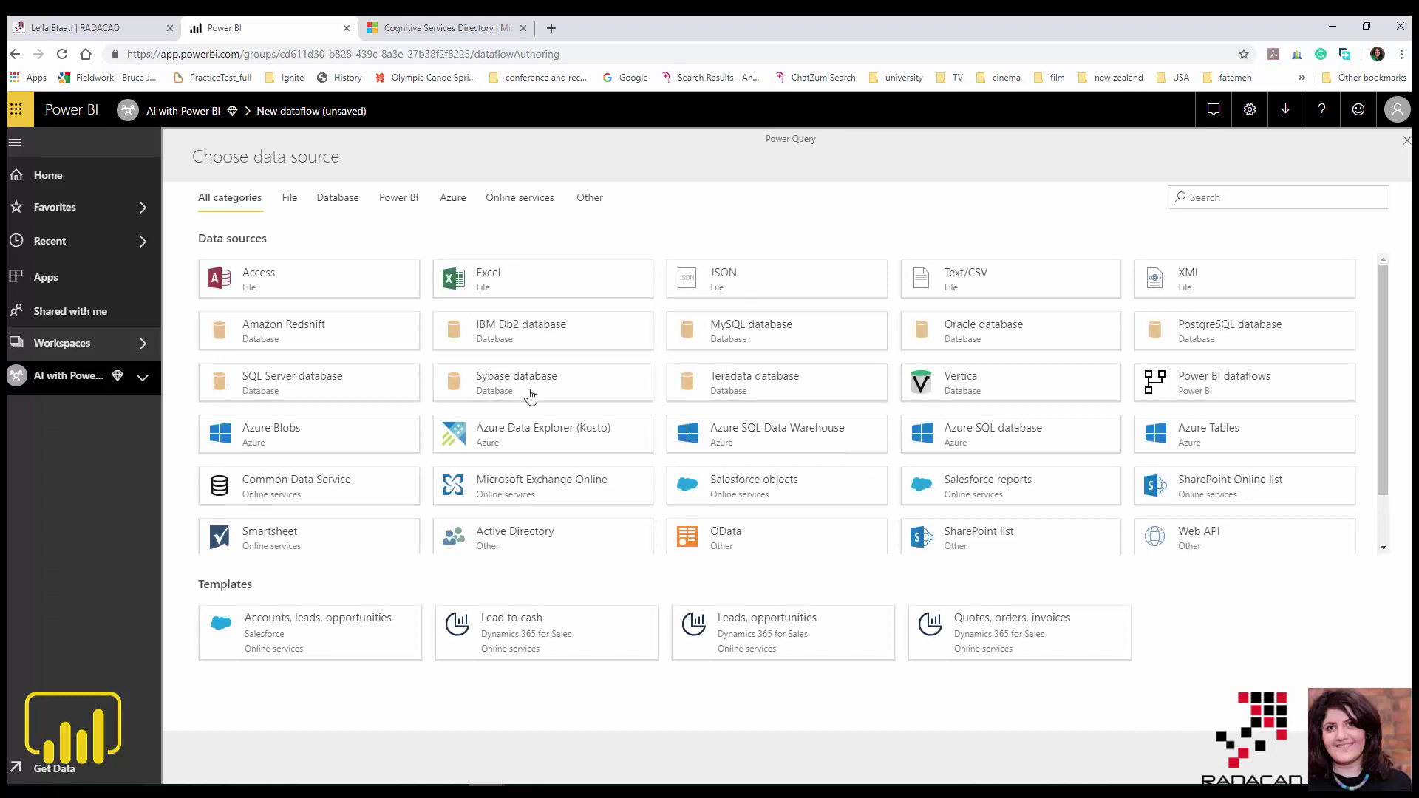
pyautogui.scroll(-2, 943, 509)
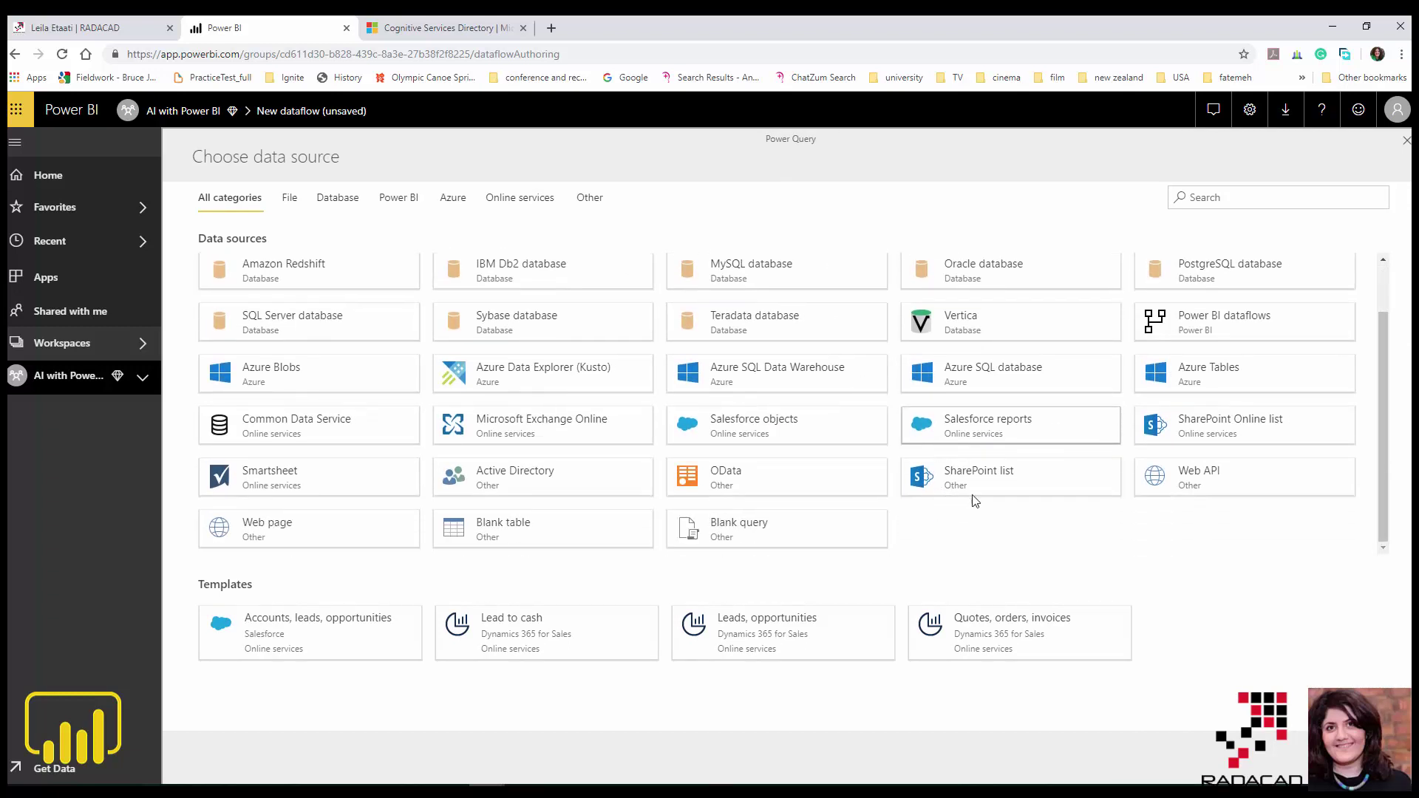
pyautogui.click(755, 540)
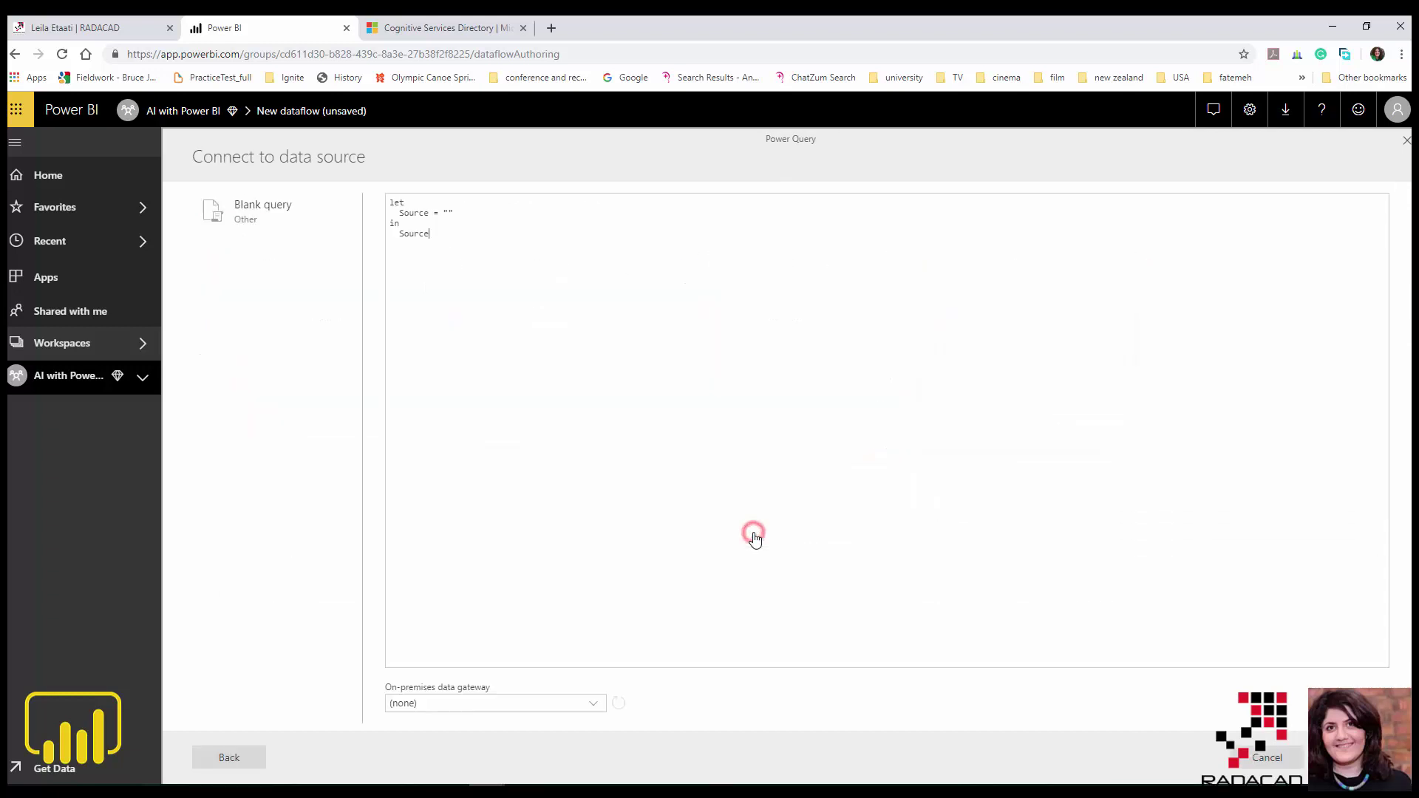
pyautogui.hotkey('ctrl', 'a')
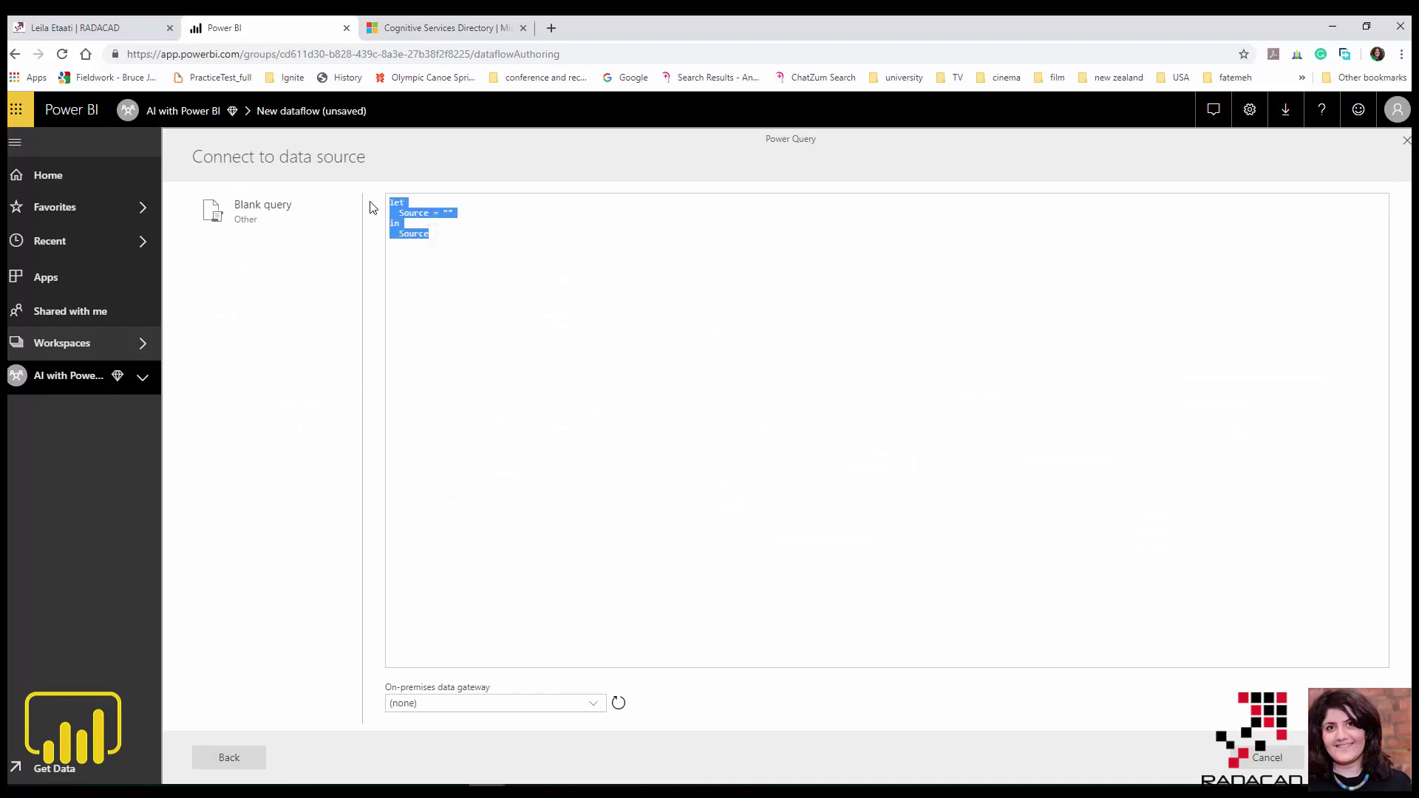
pyautogui.hotkey('ctrl', 'v')
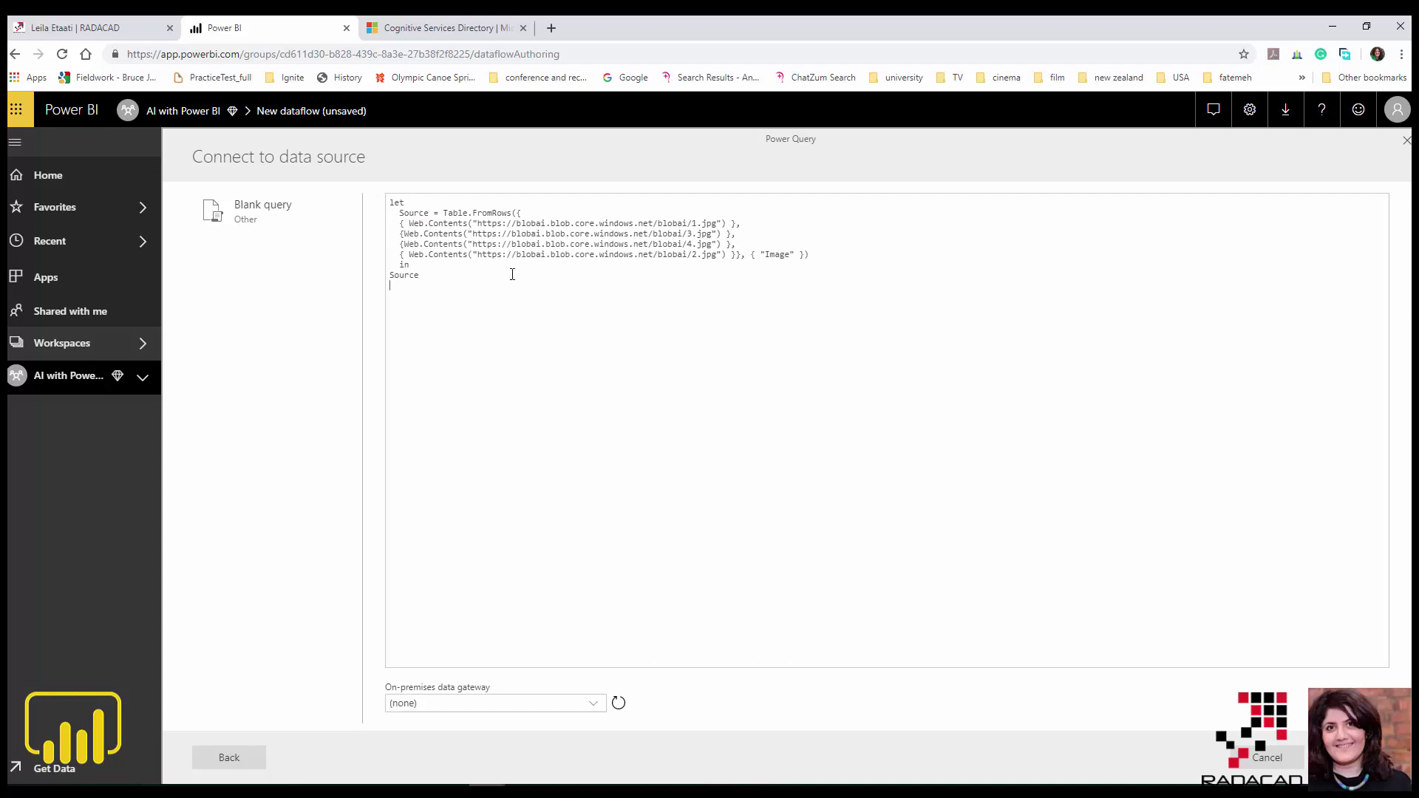
pyautogui.moveTo(410, 226); pyautogui.dragTo(463, 224)
pyautogui.click(1338, 758)
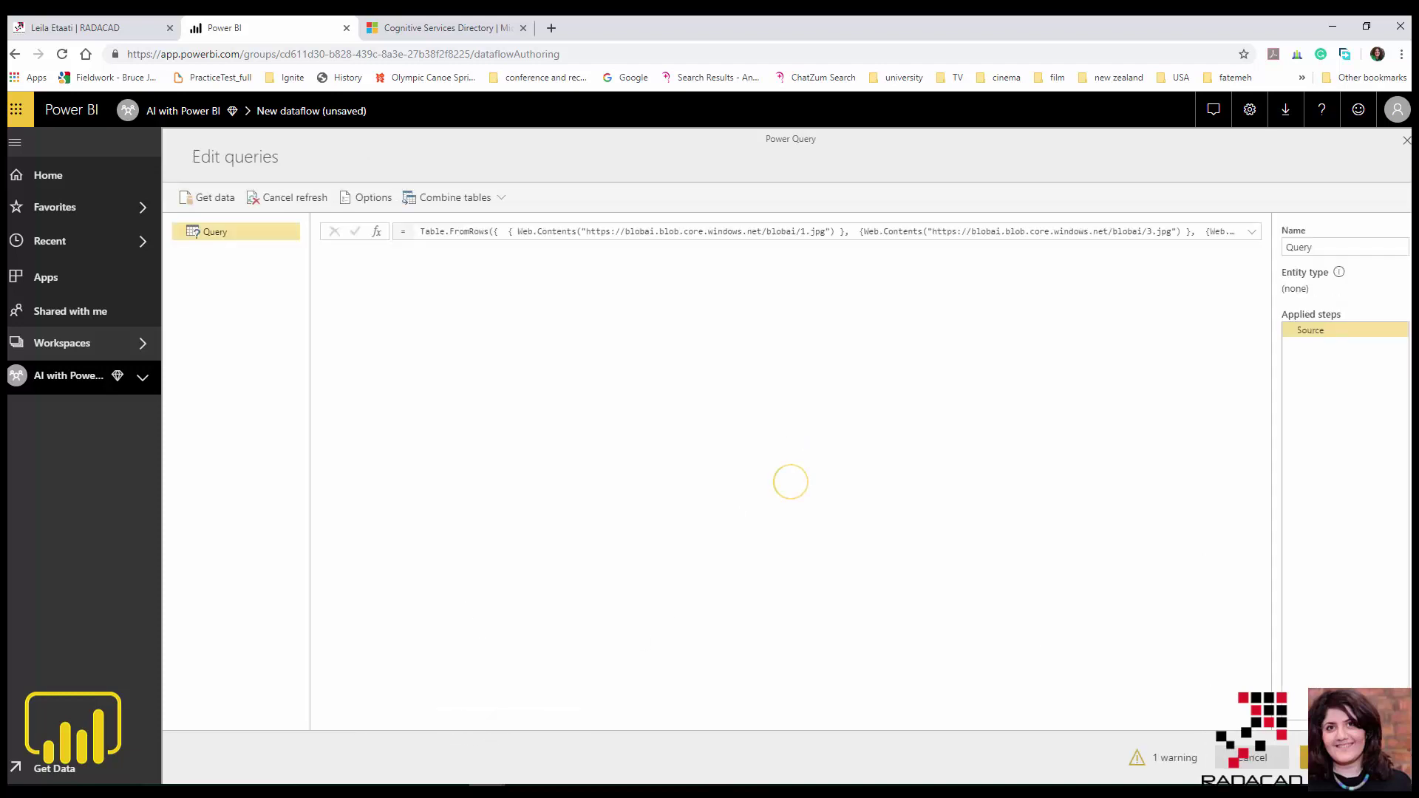
# Connect anonymously to all four blob image URLs, including 4.jpg and 2.jpg, then open AI insights.
pyautogui.click(1232, 286)
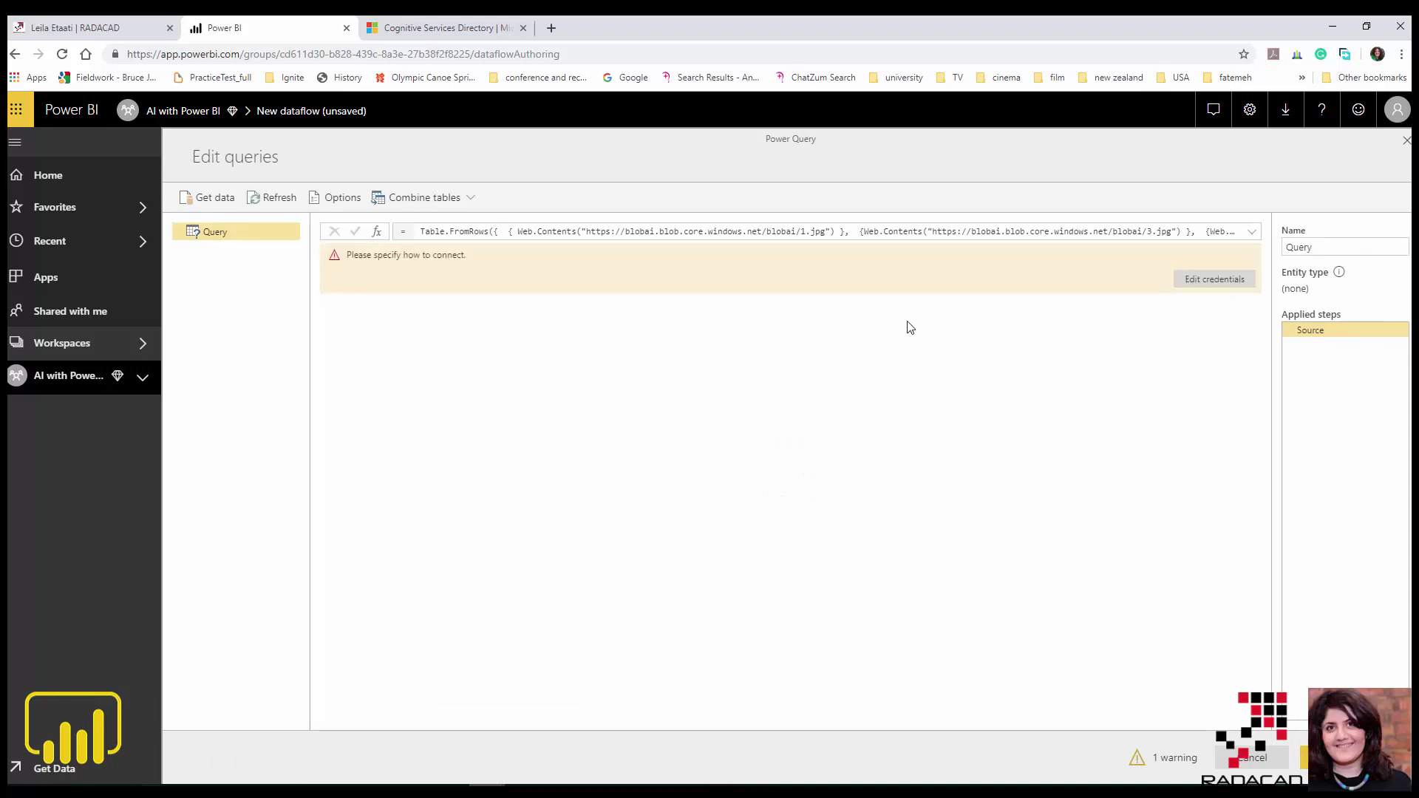
pyautogui.click(1198, 281)
pyautogui.click(883, 537)
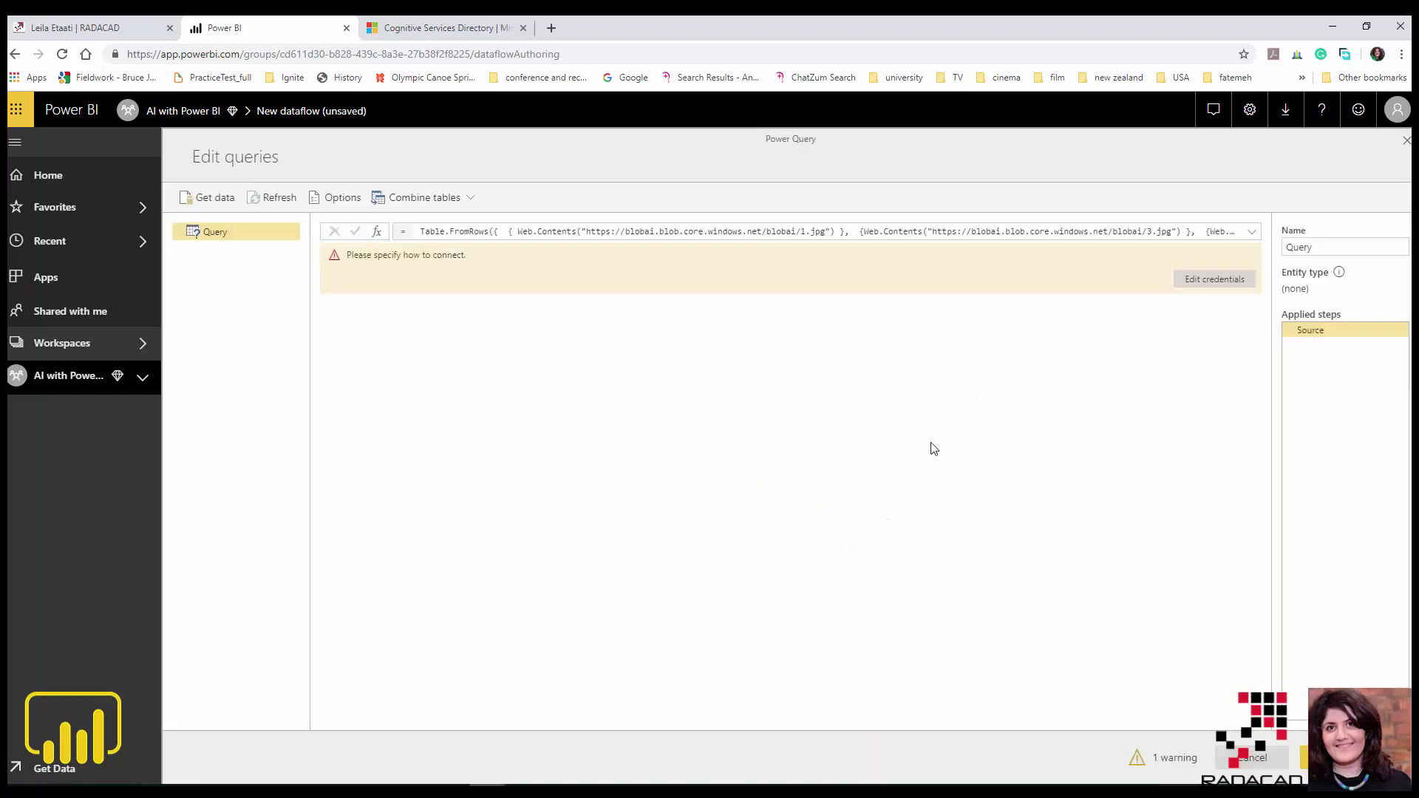
pyautogui.click(1194, 291)
pyautogui.click(875, 536)
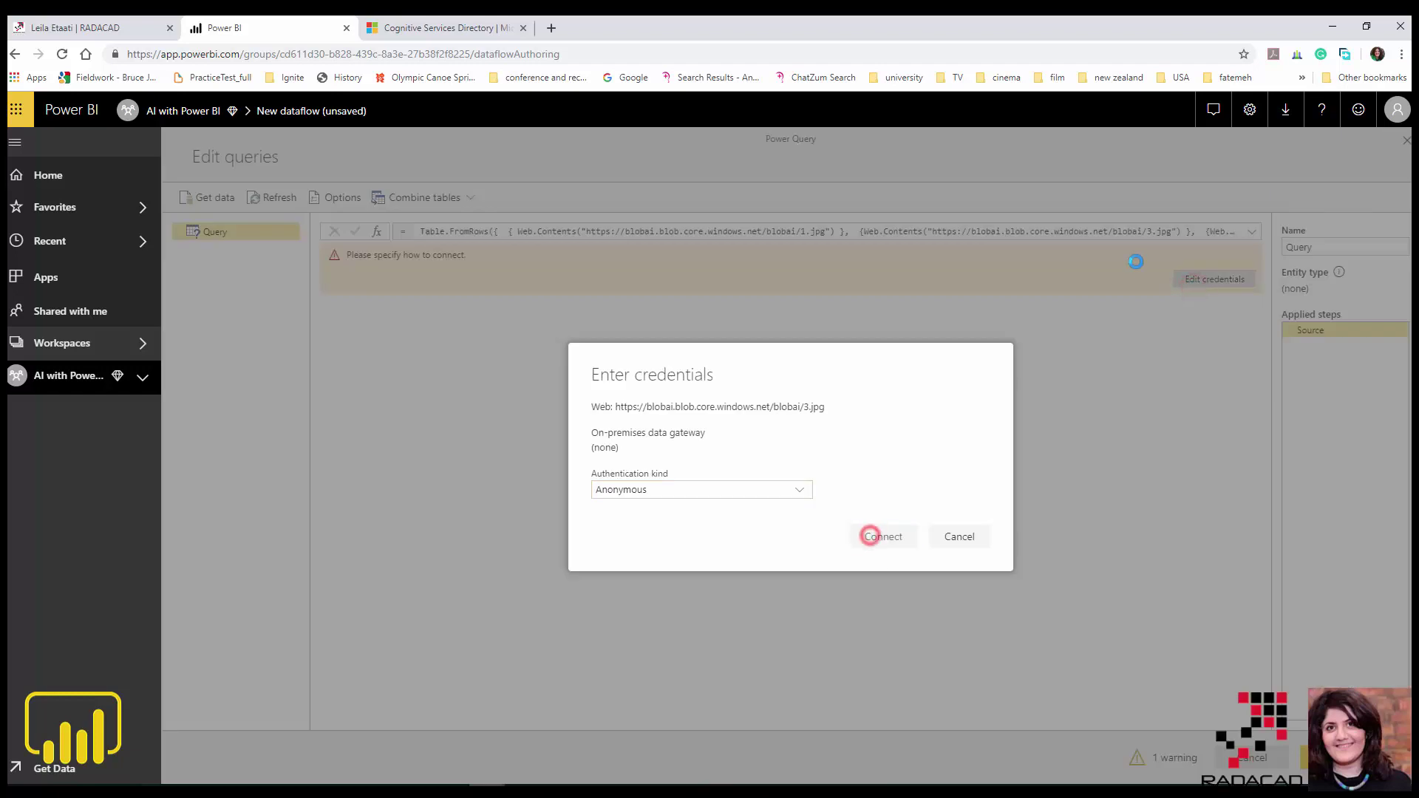
pyautogui.click(1221, 278)
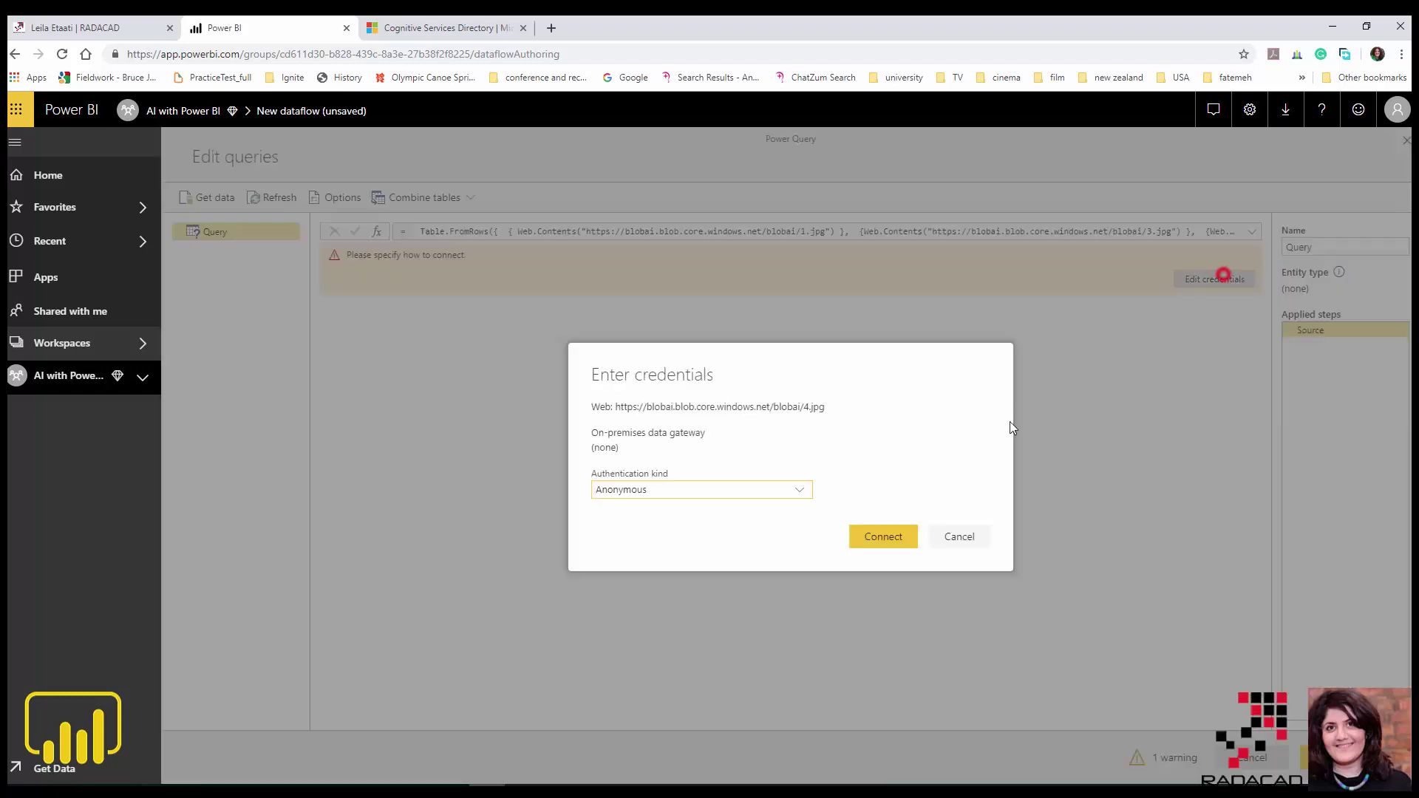
pyautogui.click(893, 549)
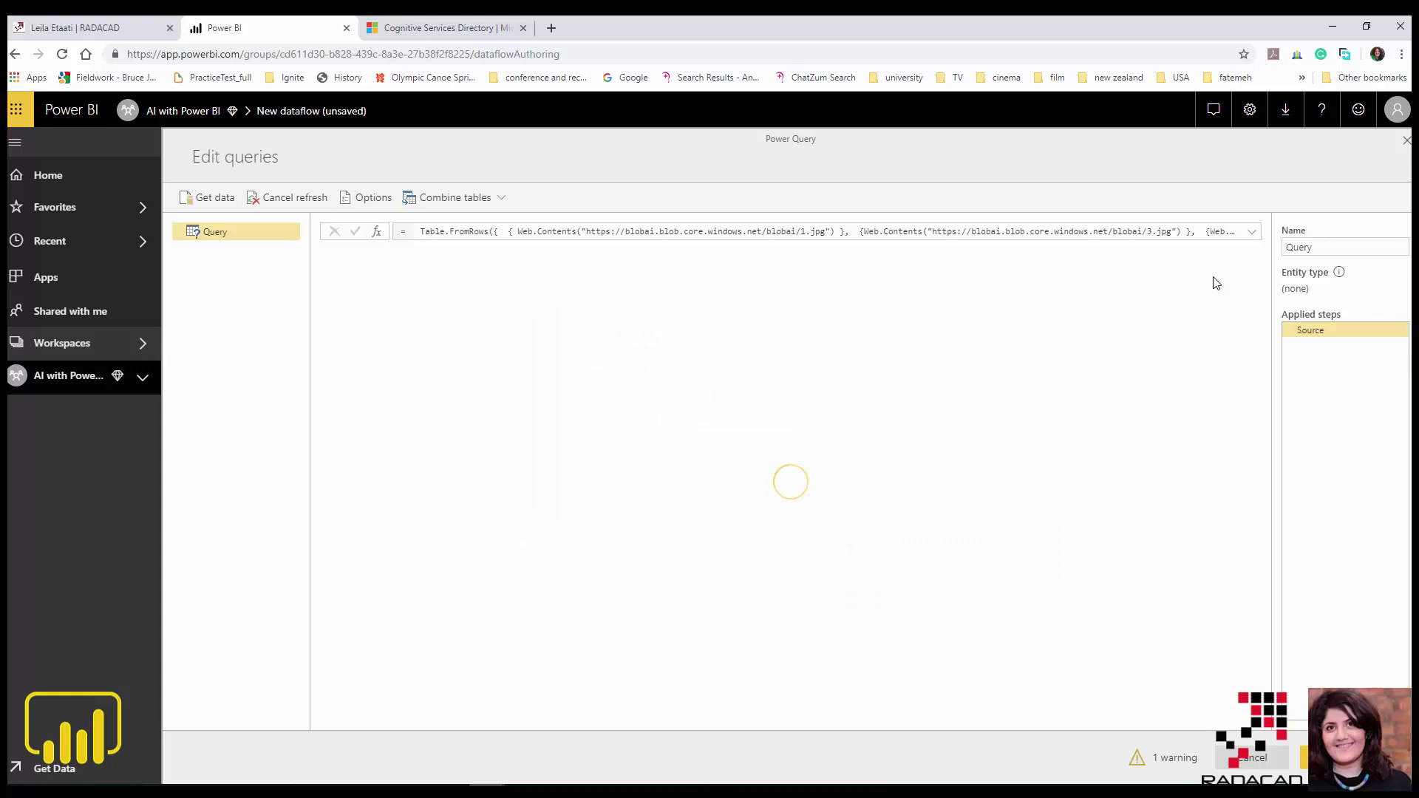
pyautogui.click(1215, 279)
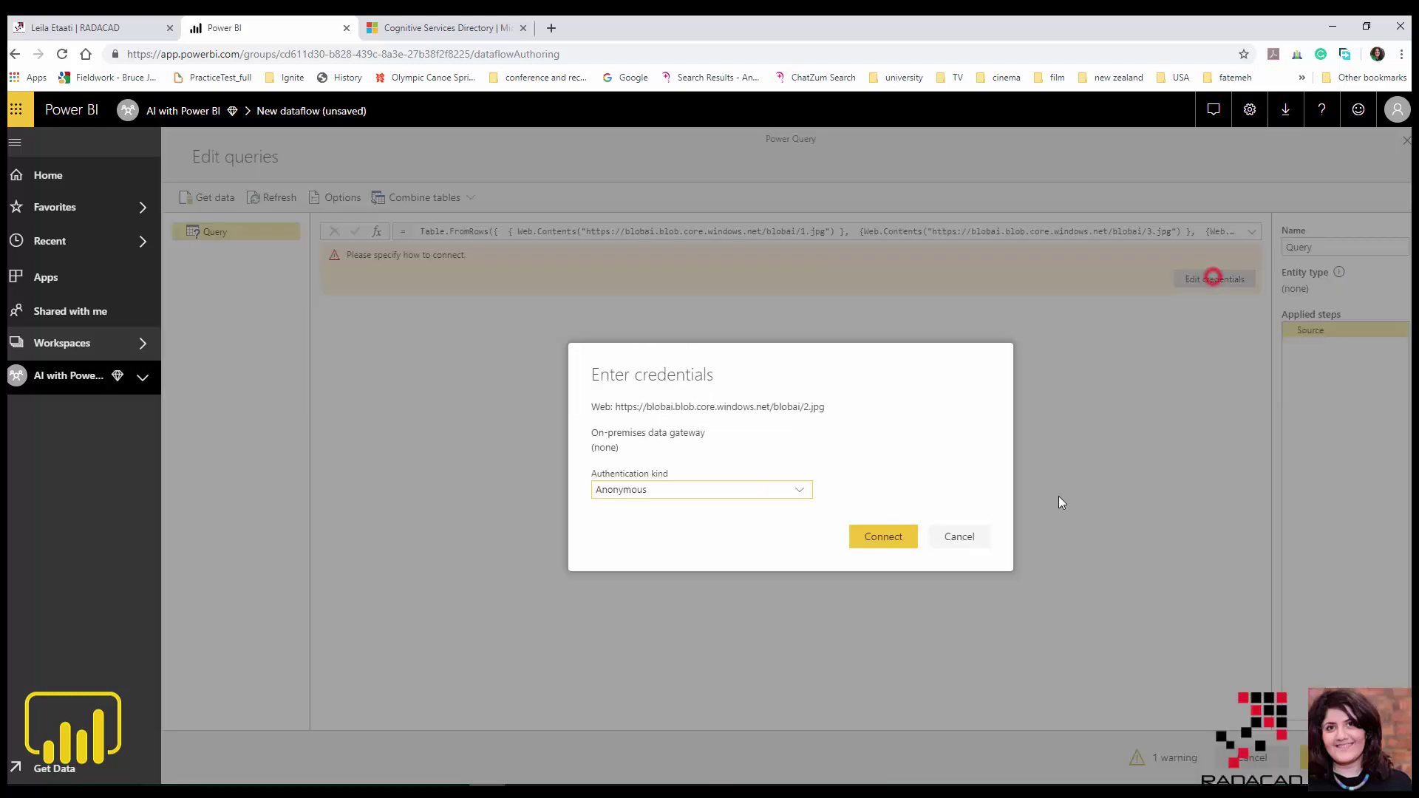
pyautogui.click(899, 535)
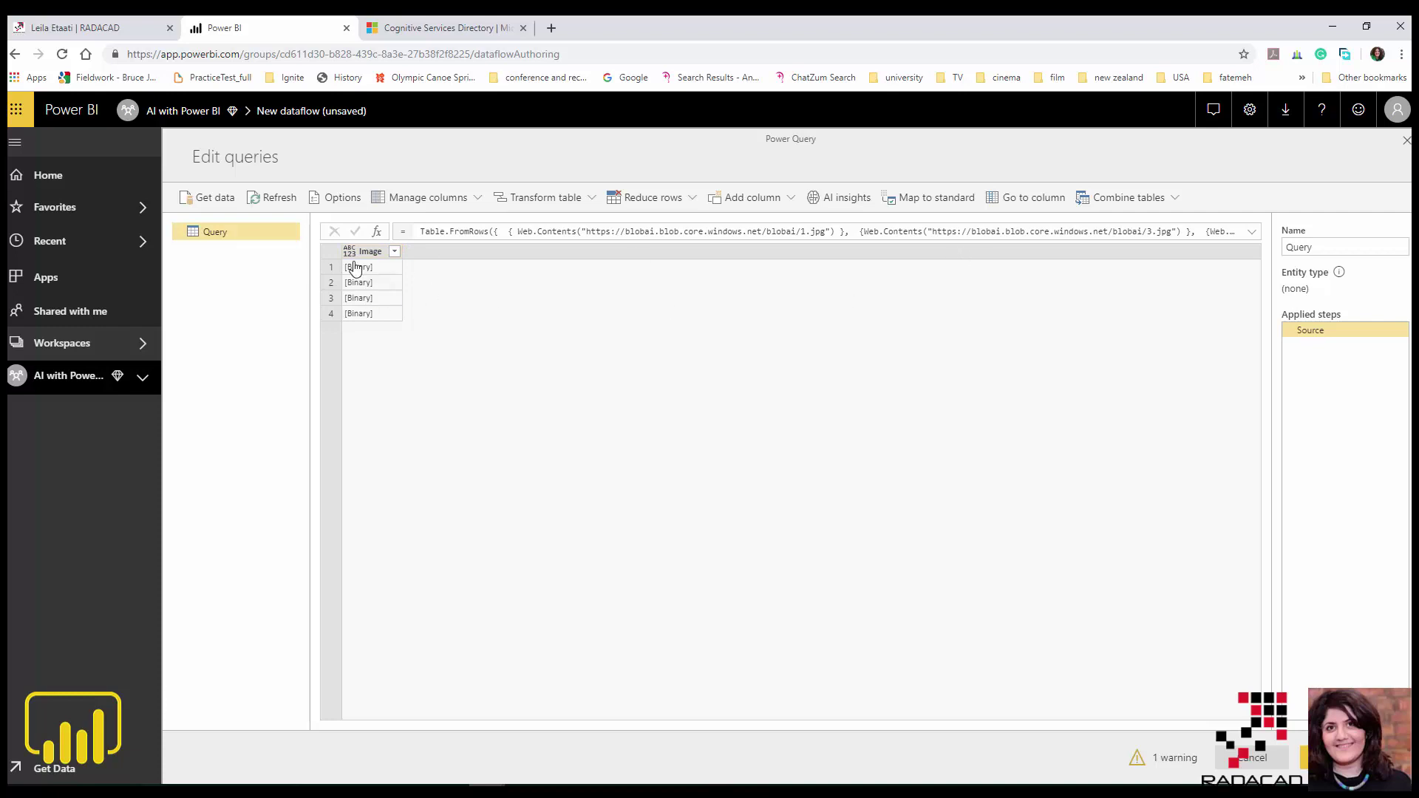
pyautogui.click(824, 201)
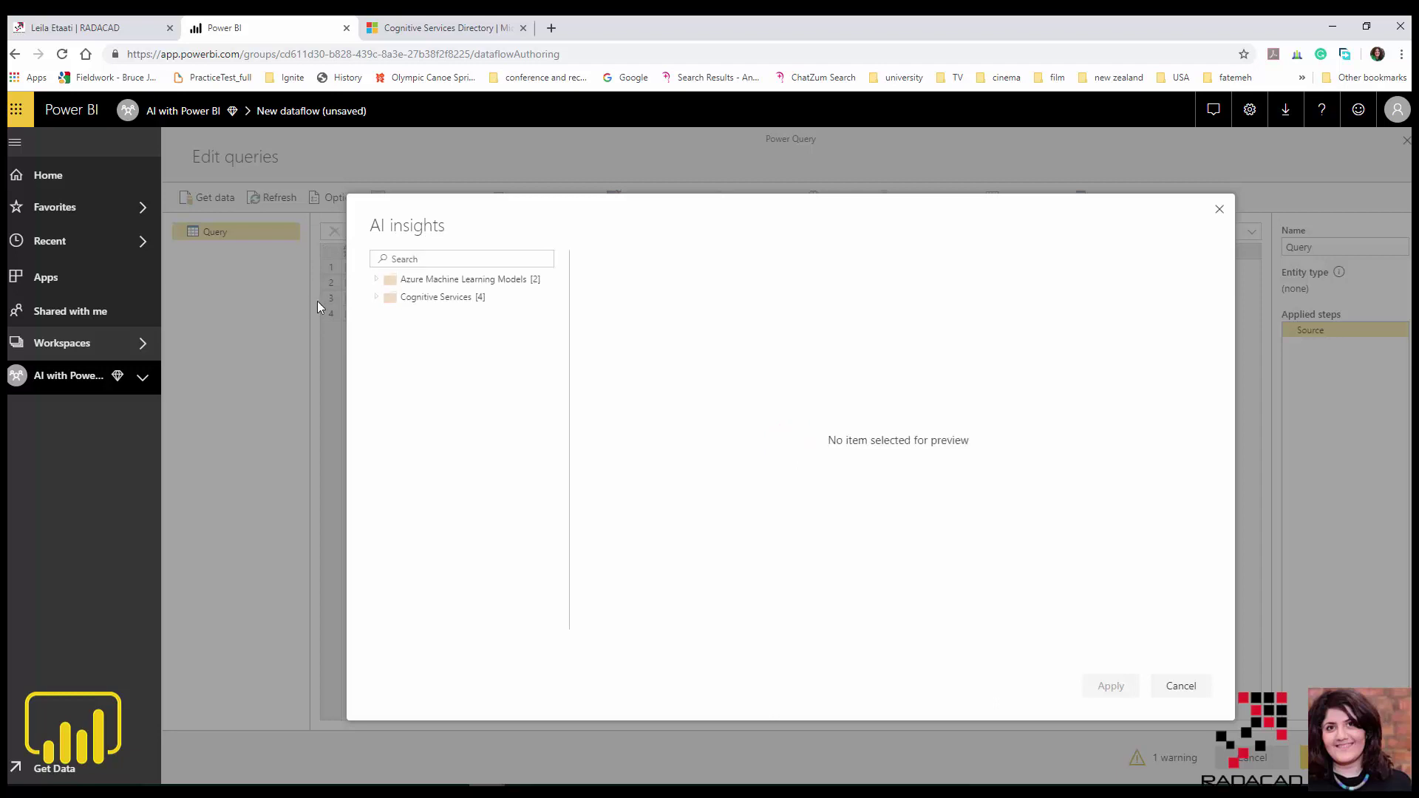
# Apply the Cognitive Services function CognitiveServices.TagImages to the Image column.
pyautogui.click(376, 299)
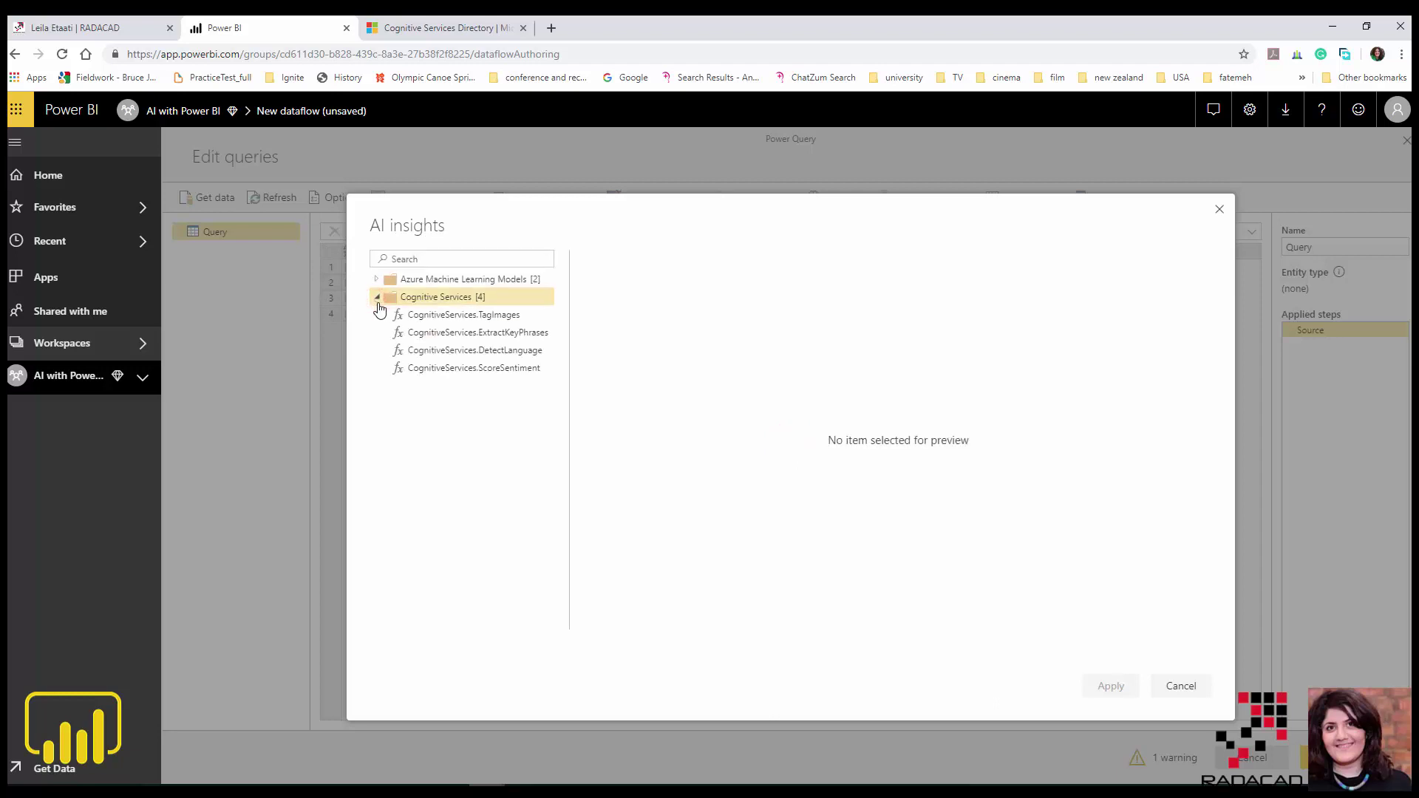
pyautogui.click(467, 316)
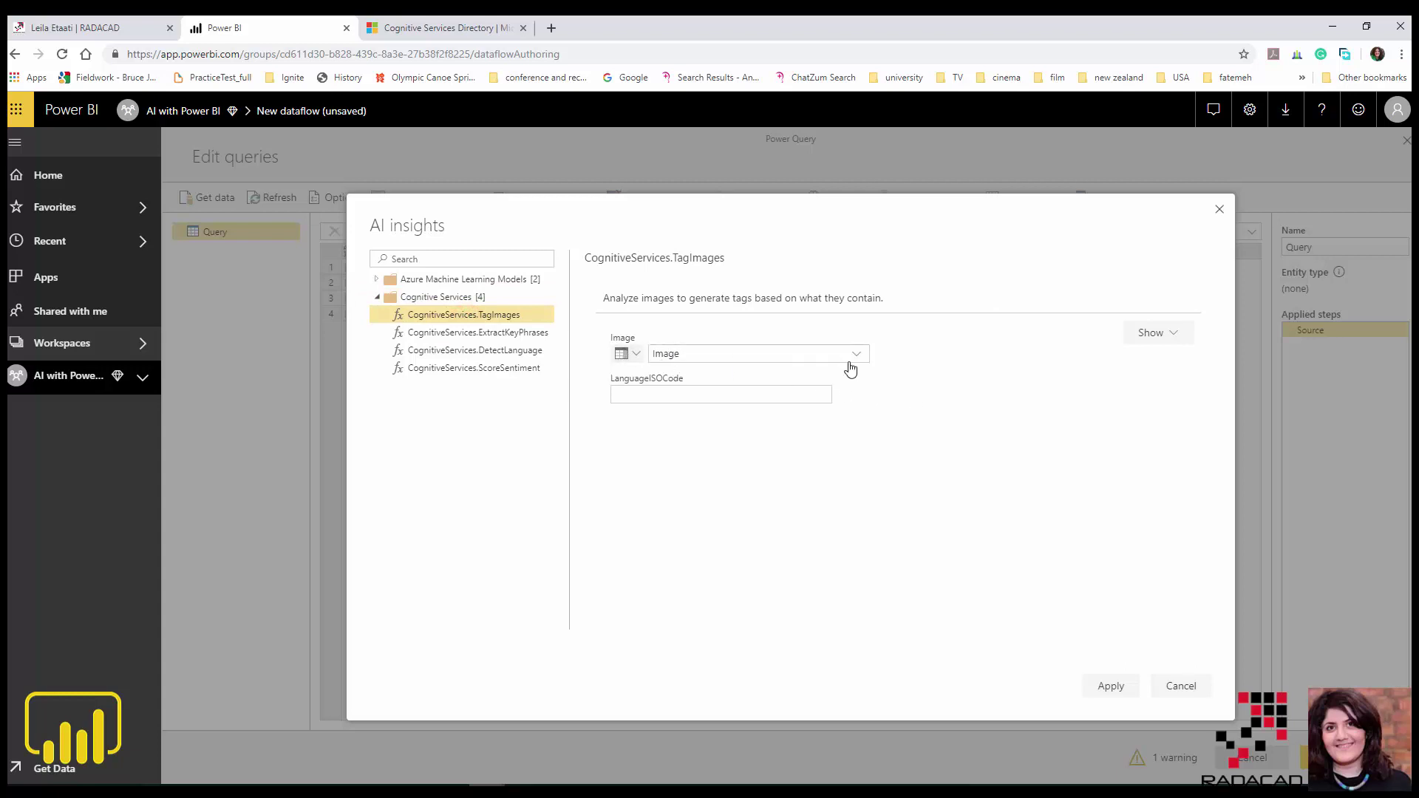
pyautogui.click(1111, 686)
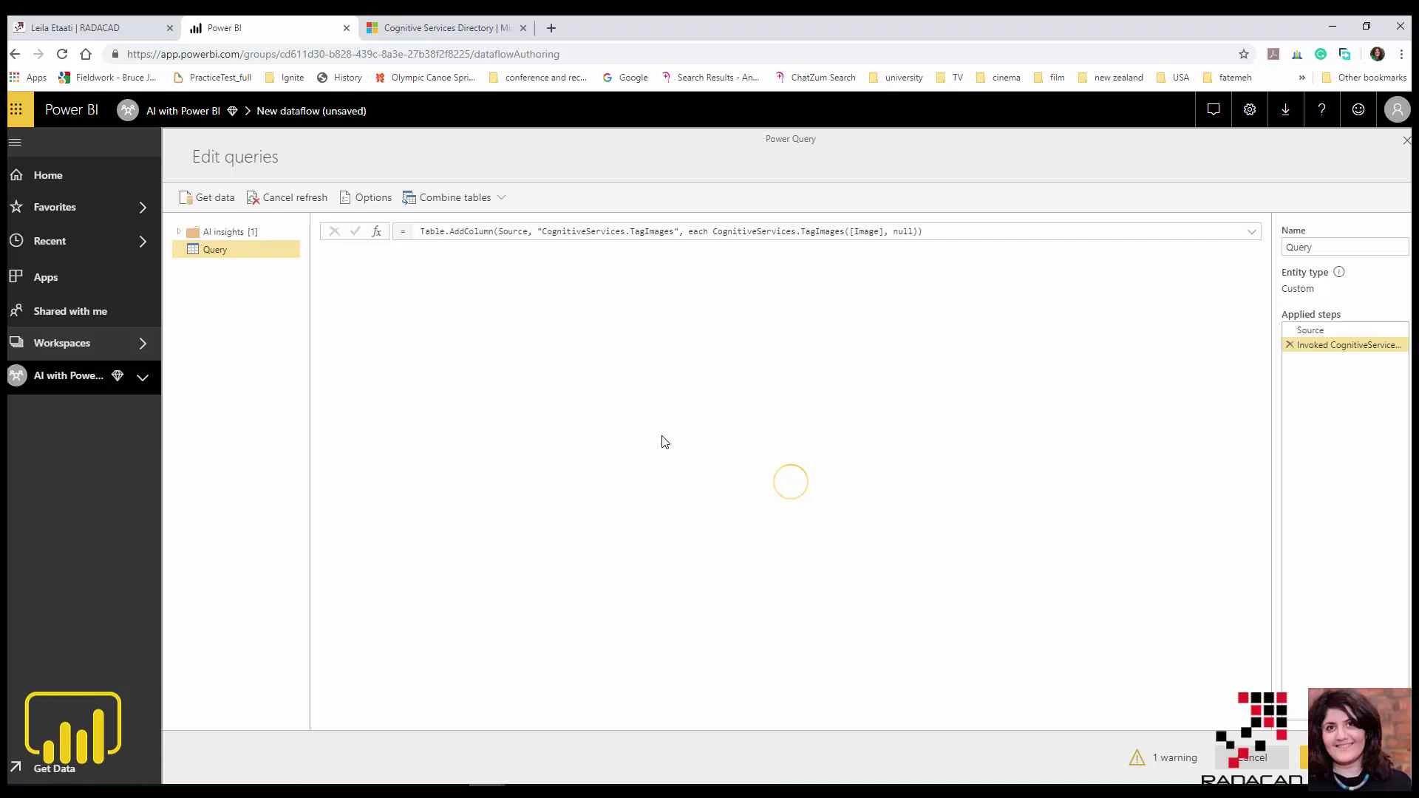
# Expand the TagImages results into Image Tags and Image Tag Json columns.
pyautogui.click(544, 253)
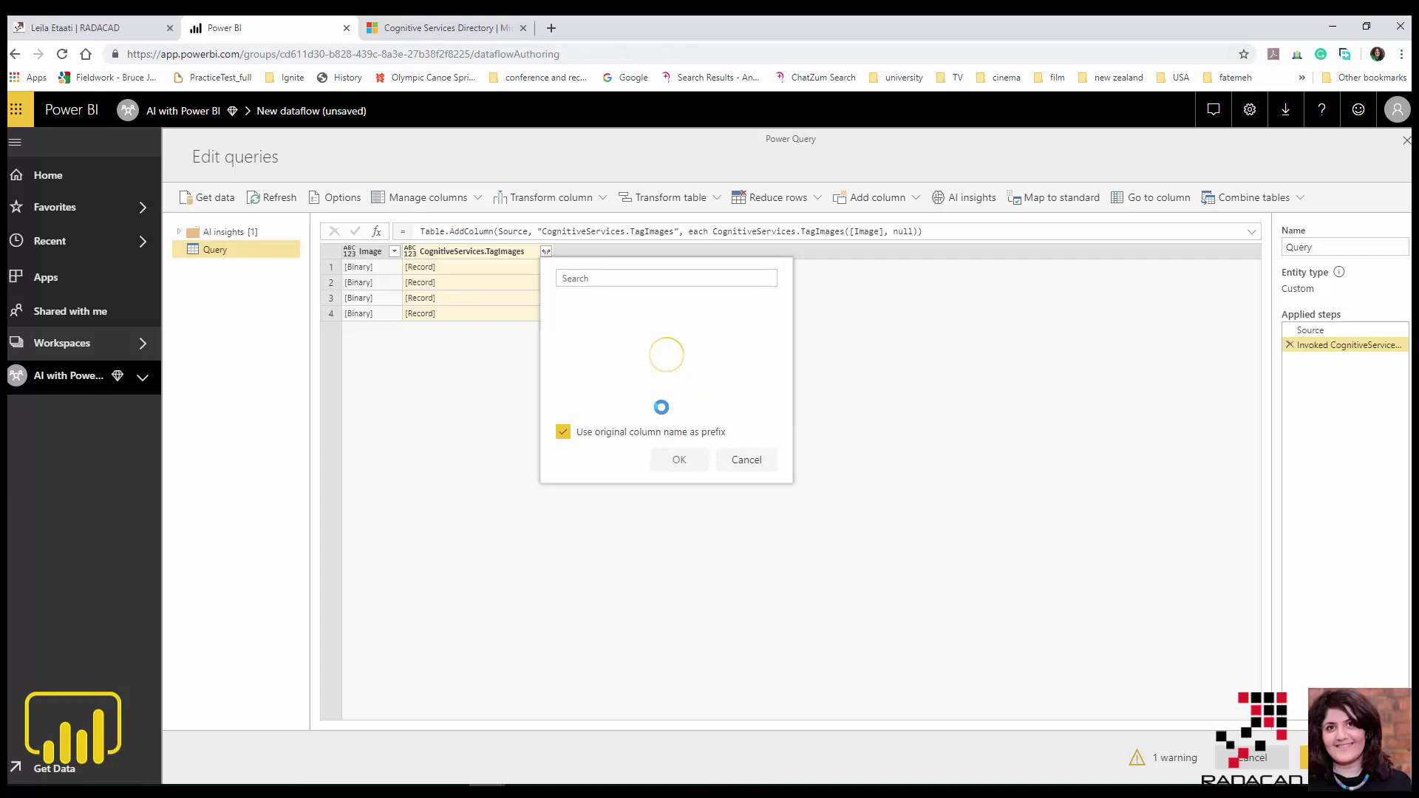
pyautogui.click(692, 462)
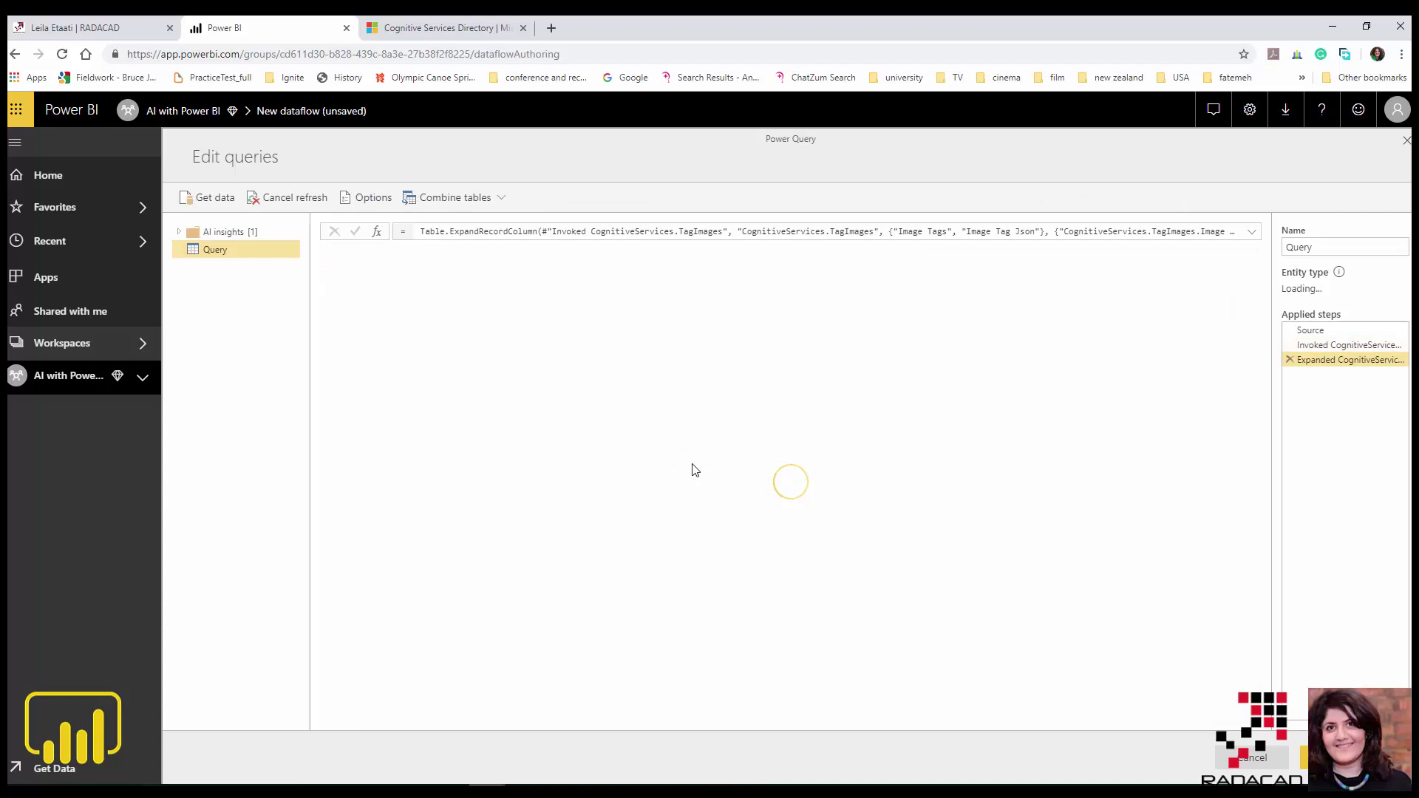
pyautogui.click(458, 28)
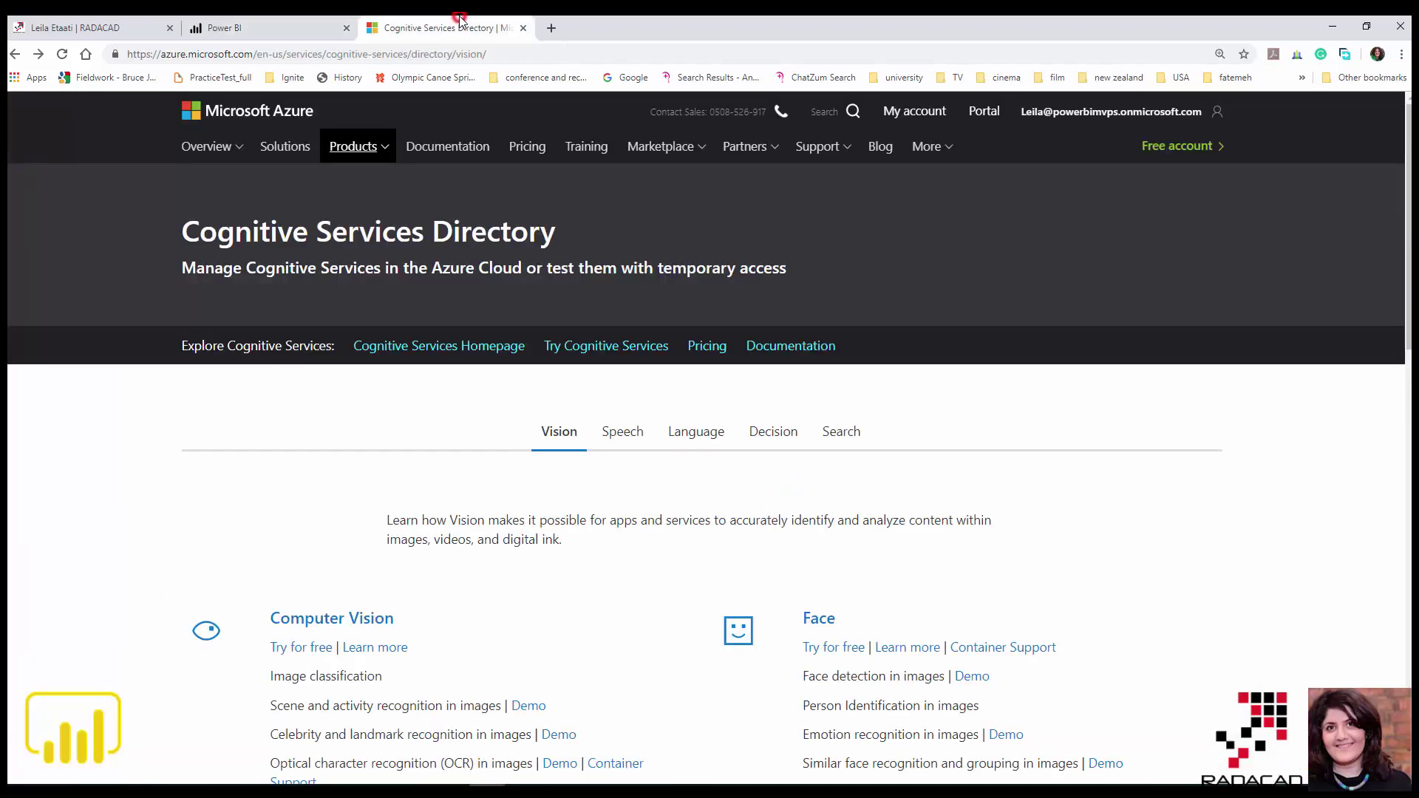
pyautogui.scroll(-2, 443, 583)
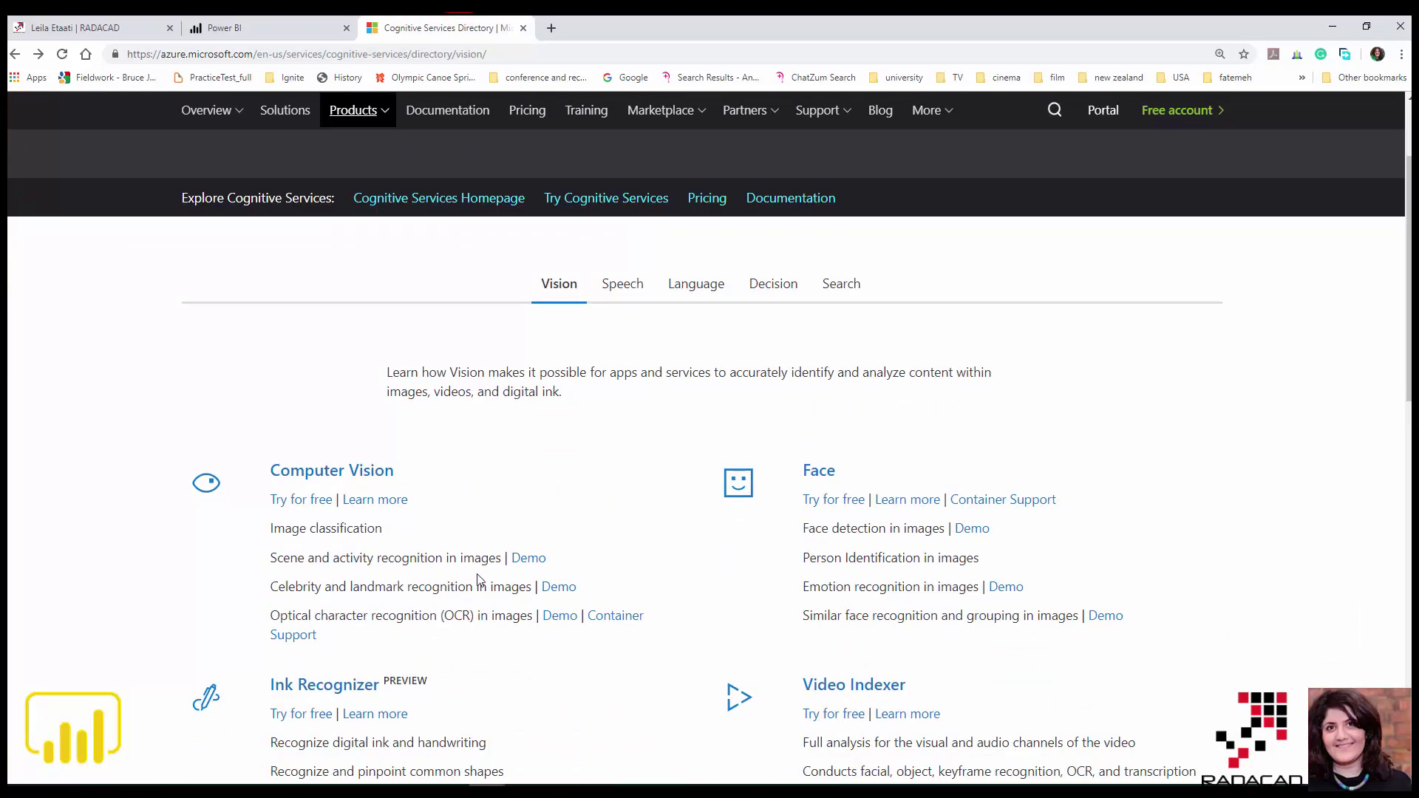
pyautogui.click(285, 27)
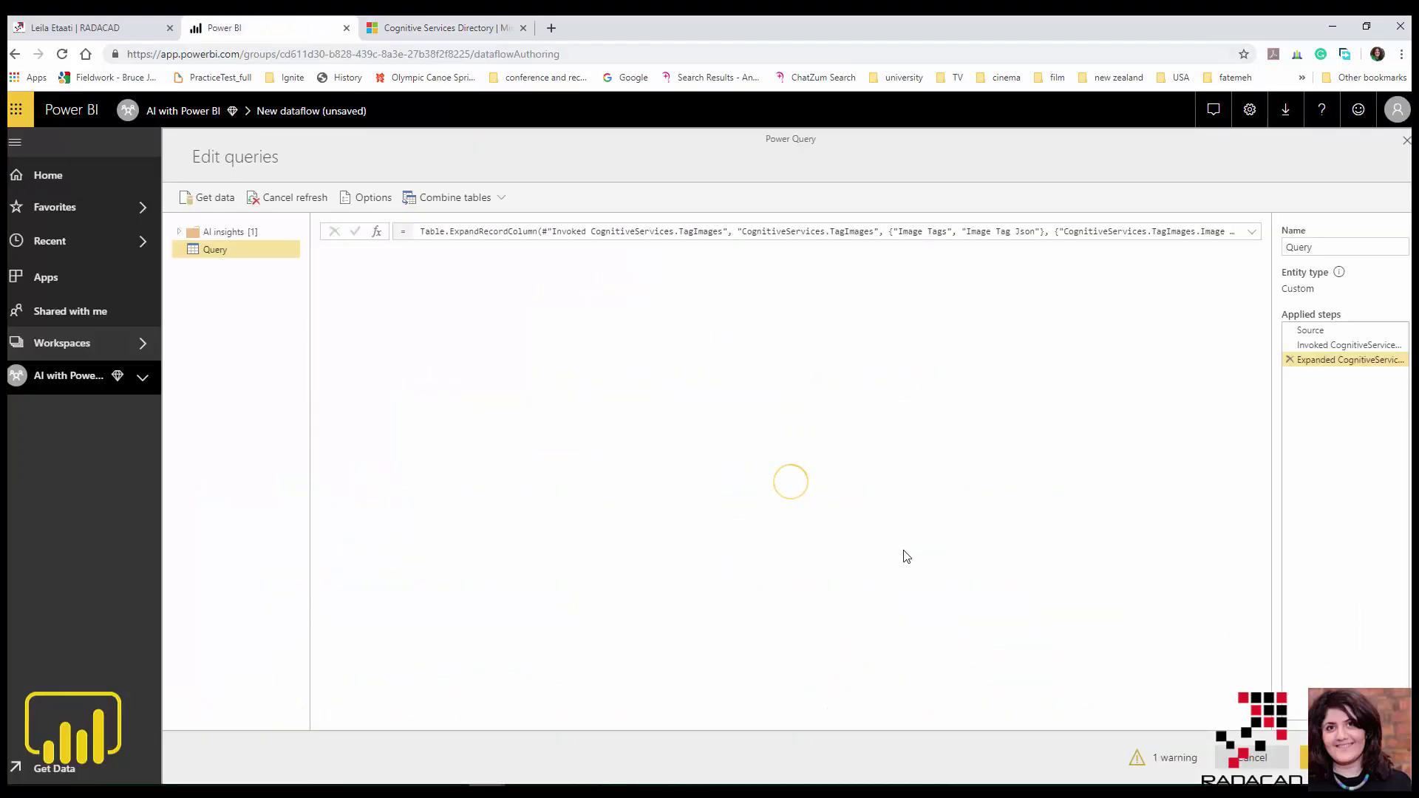
# Inspect the tags and tag-confidence JSON for the first and third images.
pyautogui.click(493, 268)
pyautogui.click(458, 299)
pyautogui.click(628, 303)
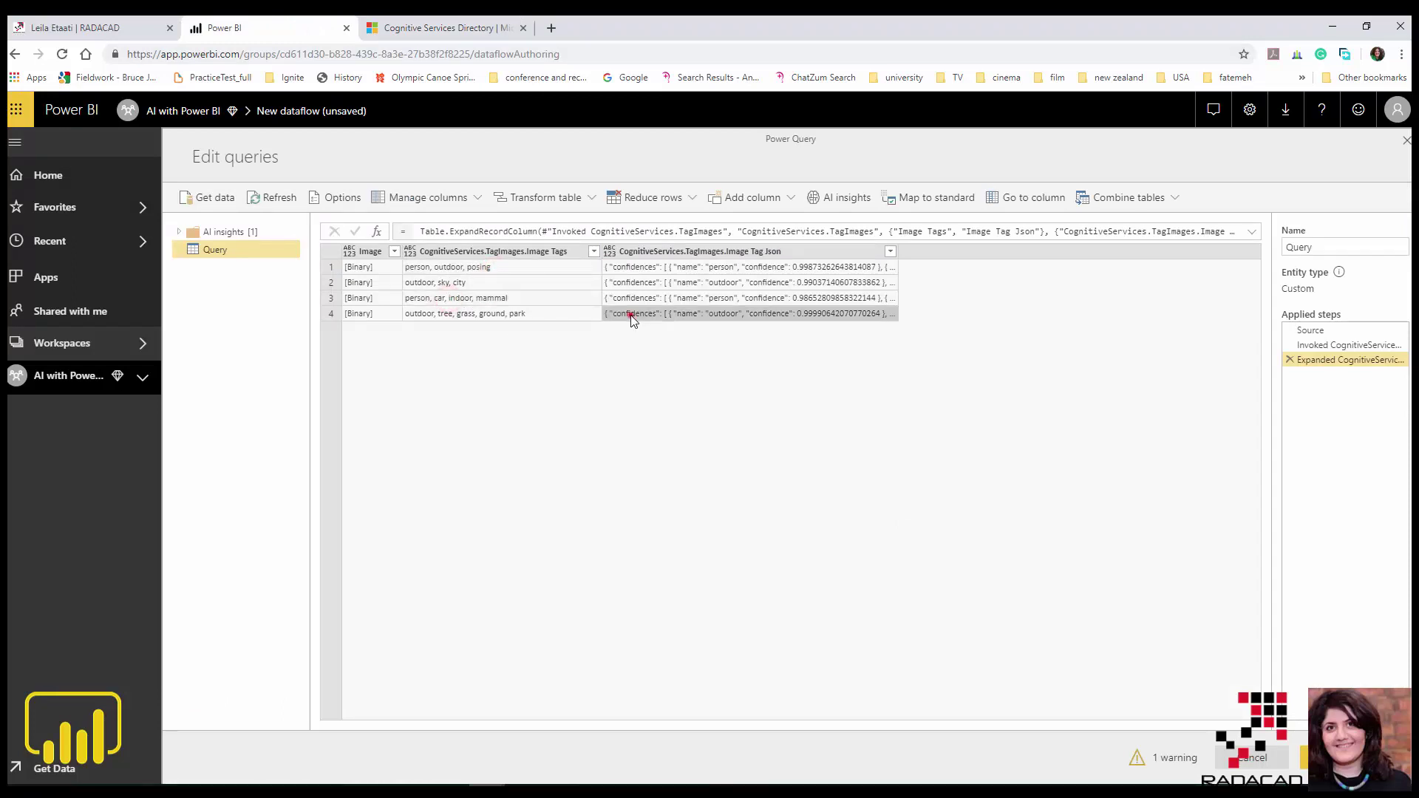
pyautogui.click(727, 298)
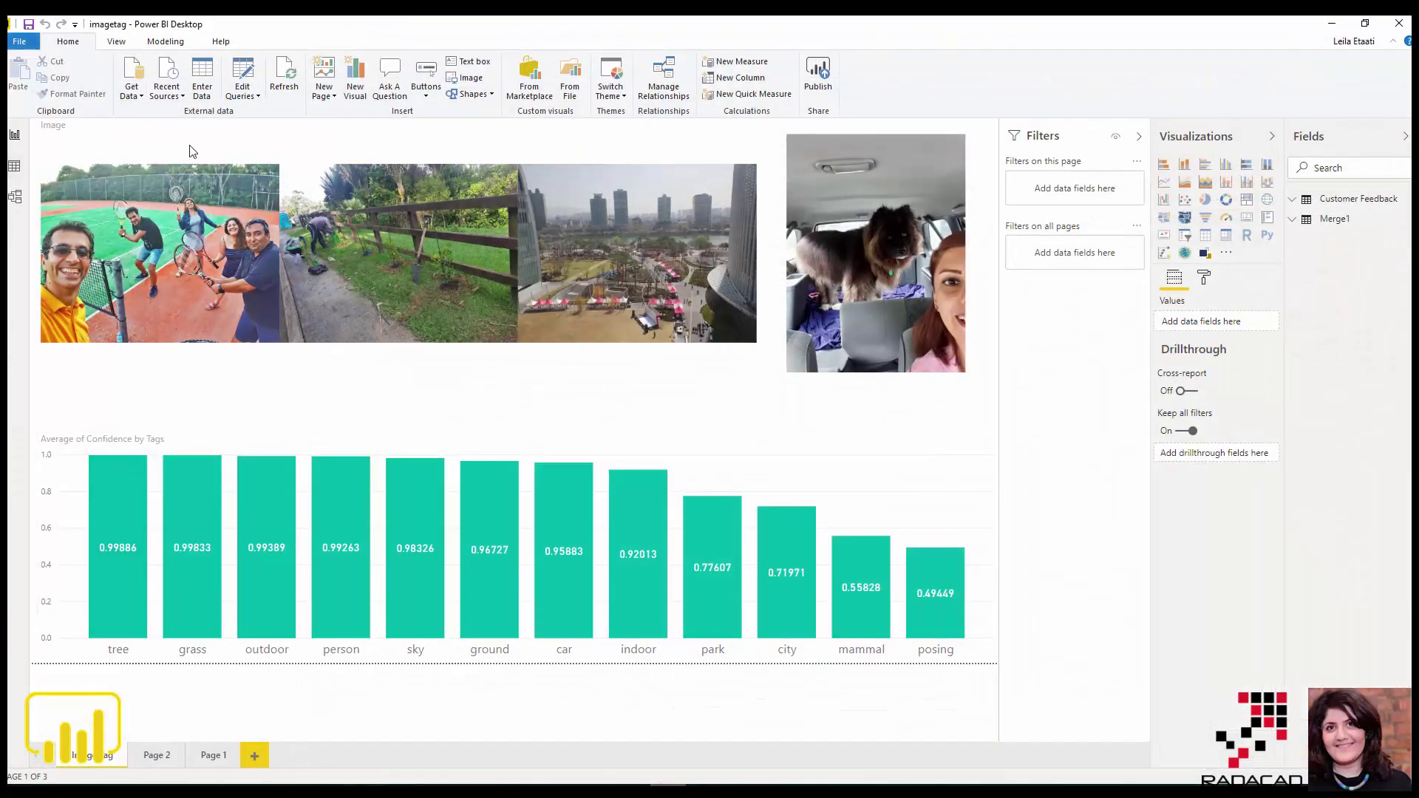
# Glance at the Get Data sources, then return to the browser's dataflow editor validating the image-tag queries.
pyautogui.click(132, 91)
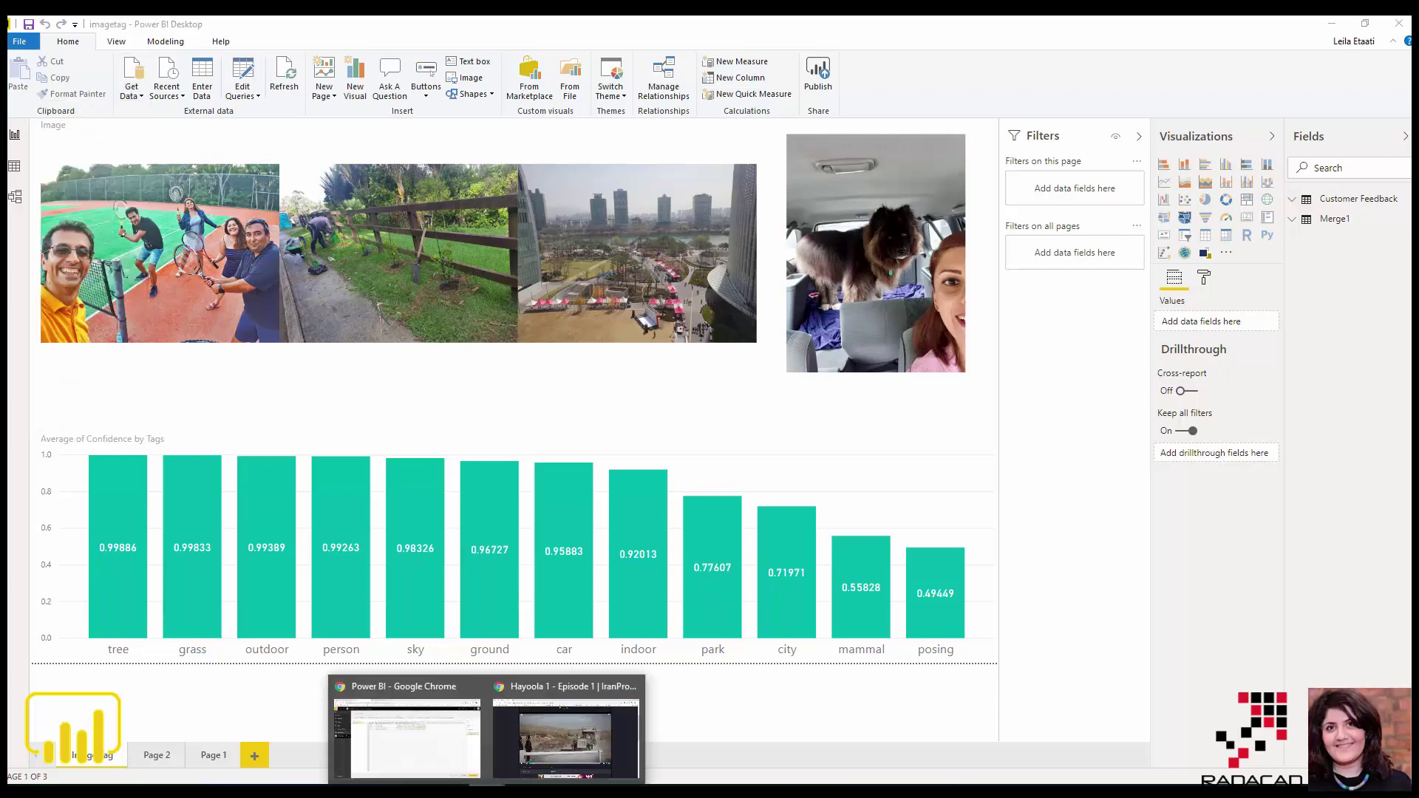
pyautogui.click(412, 735)
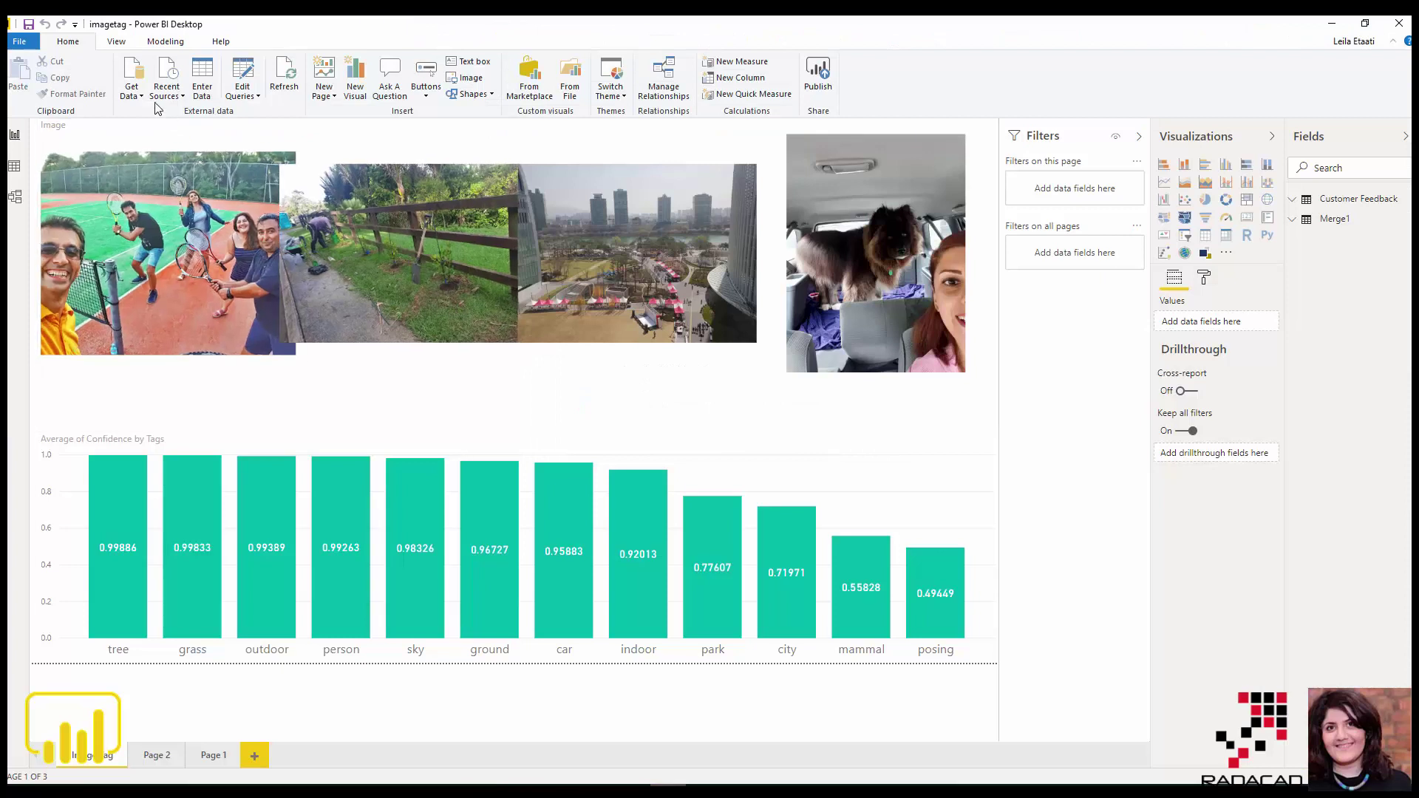
# Show the Get Data list of common data sources on the Power BI Desktop Home ribbon.
pyautogui.click(135, 90)
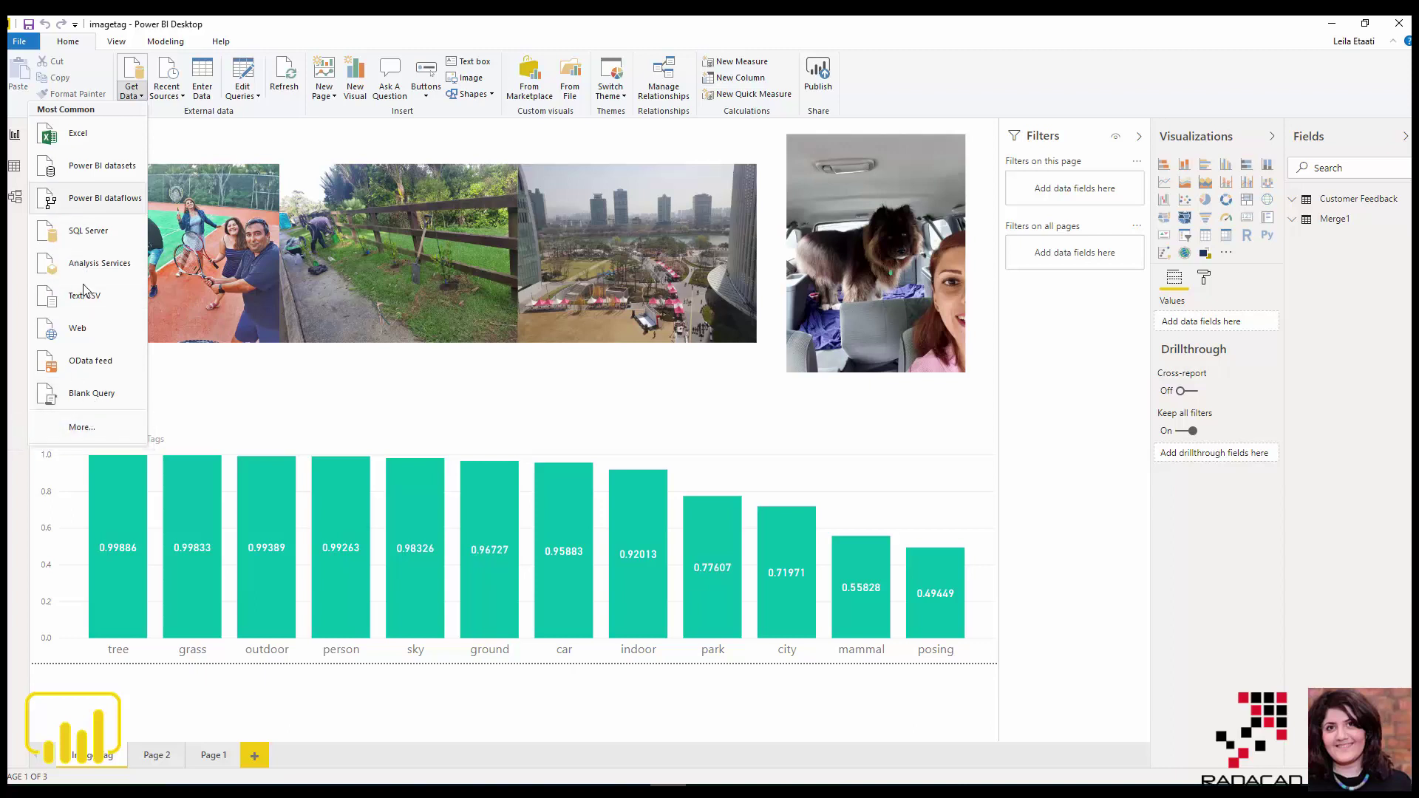
# Connect to Power BI dataflows from the Power BI category of all data connectors.
pyautogui.click(94, 420)
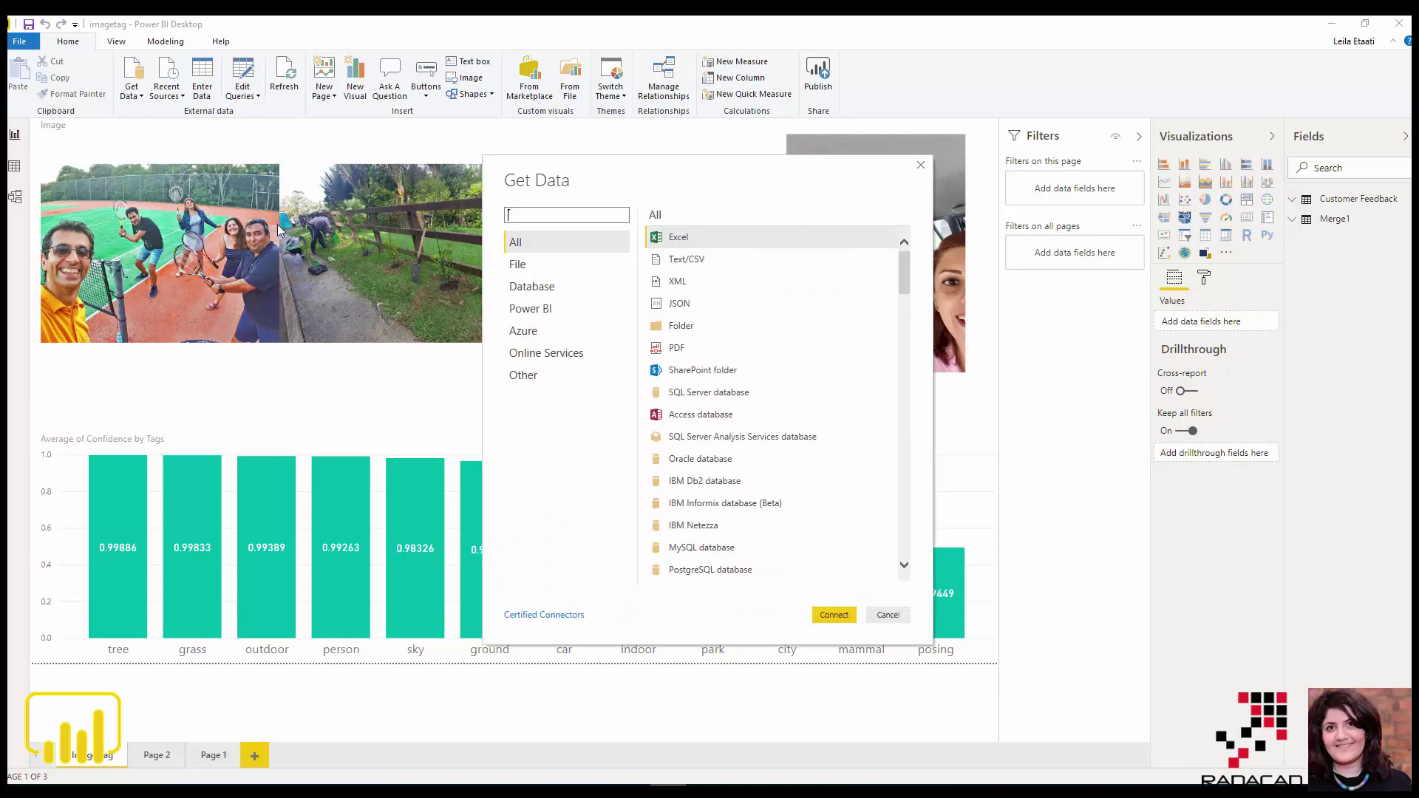
pyautogui.click(545, 309)
pyautogui.click(691, 259)
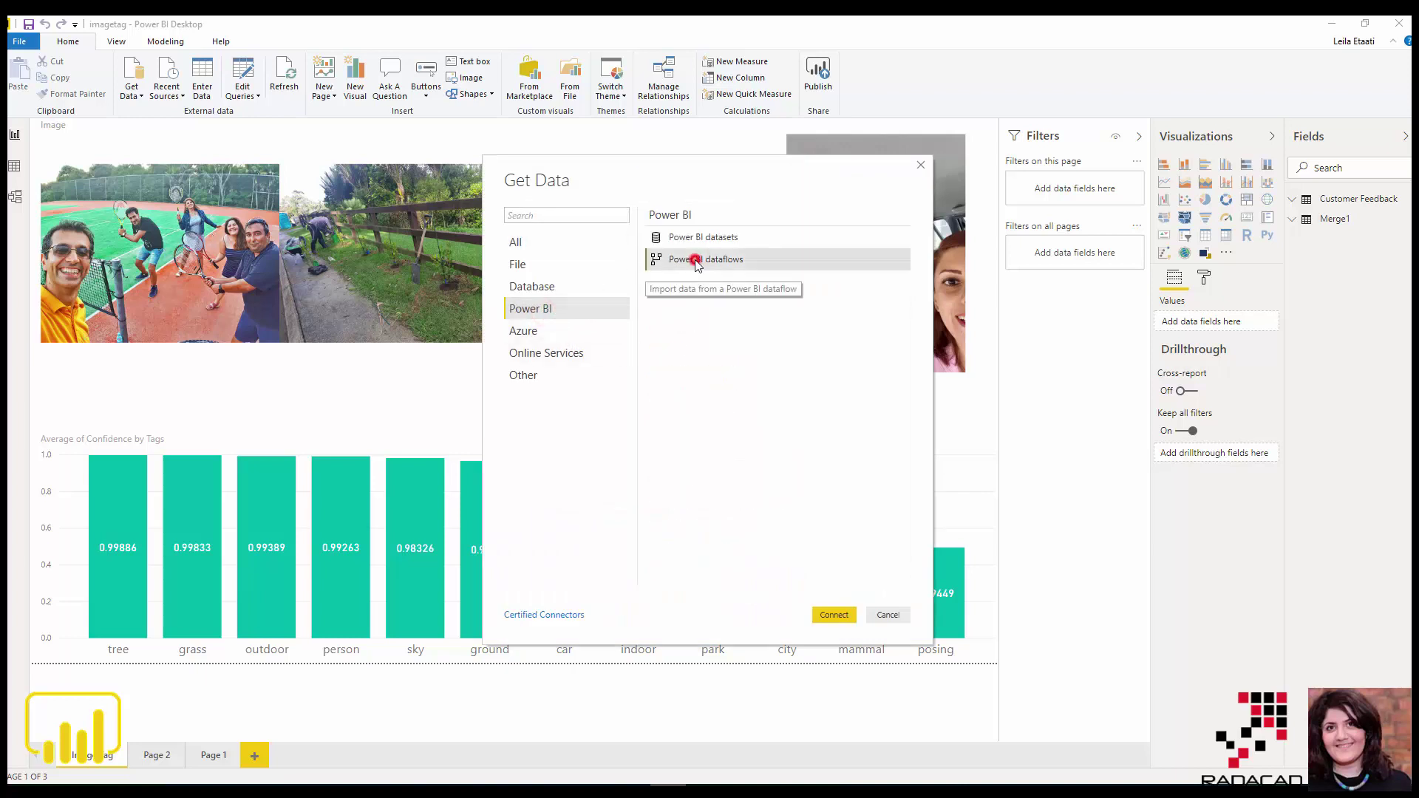
pyautogui.click(835, 614)
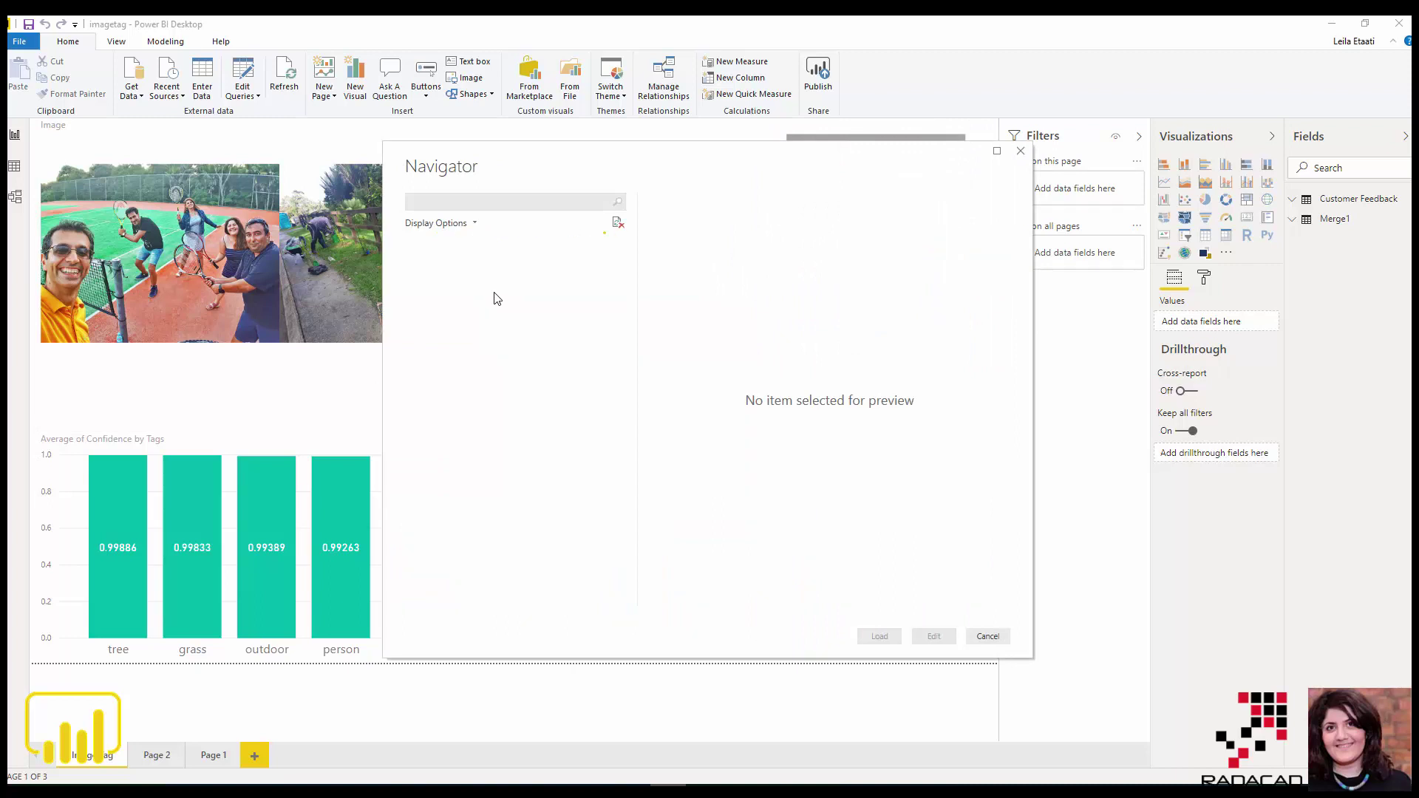
# In Navigator, expand AI with Power BI > imagetag and select the Image Tag table.
pyautogui.click(414, 247)
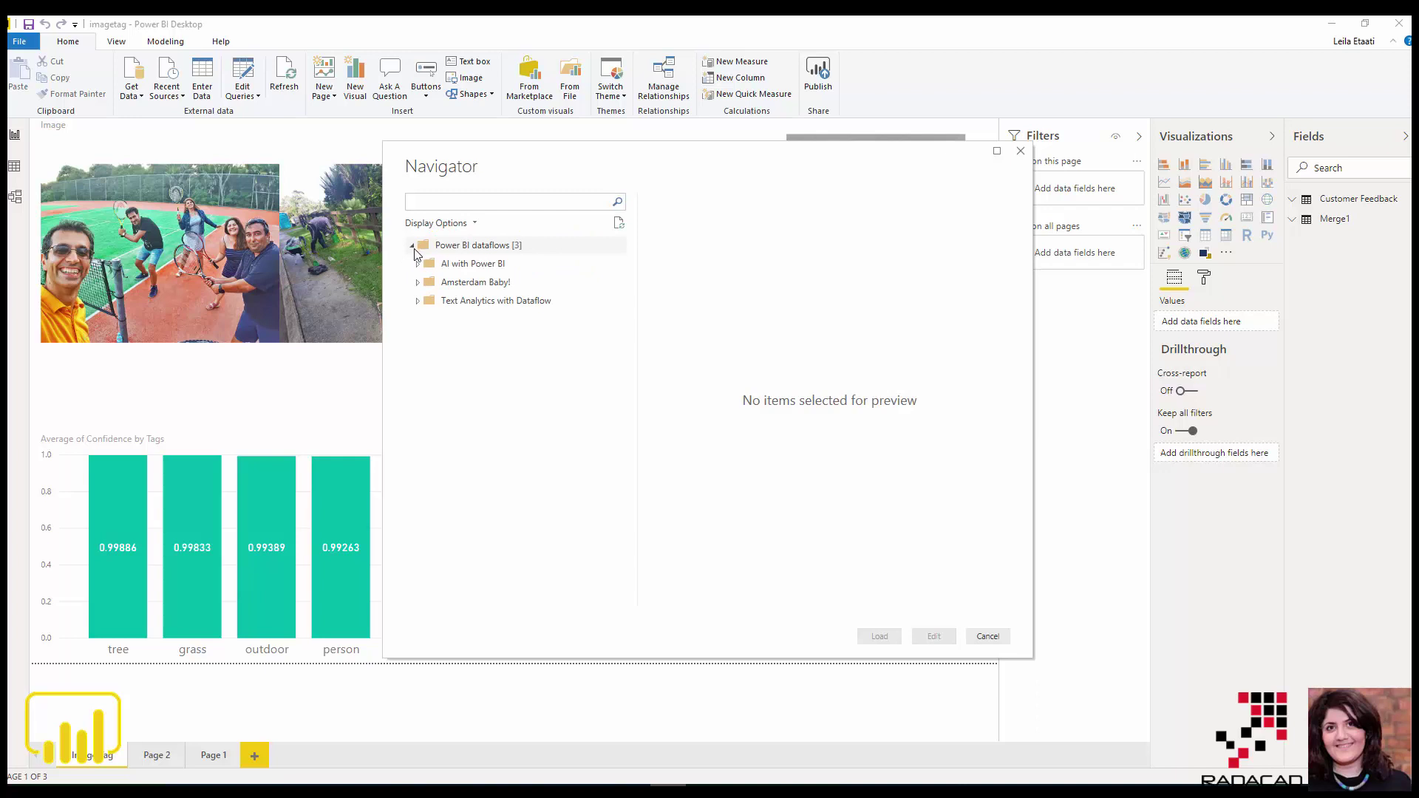
pyautogui.click(418, 265)
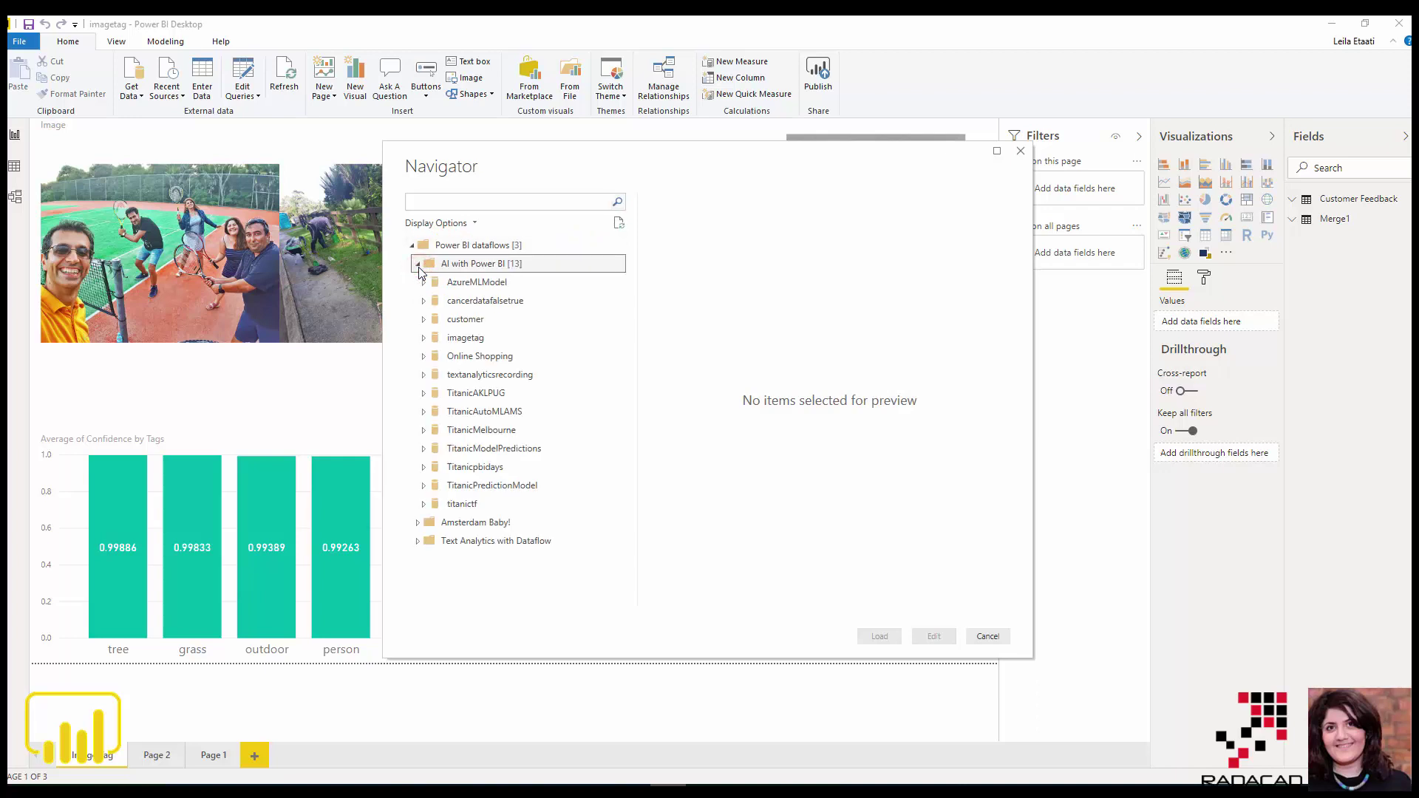
pyautogui.click(426, 337)
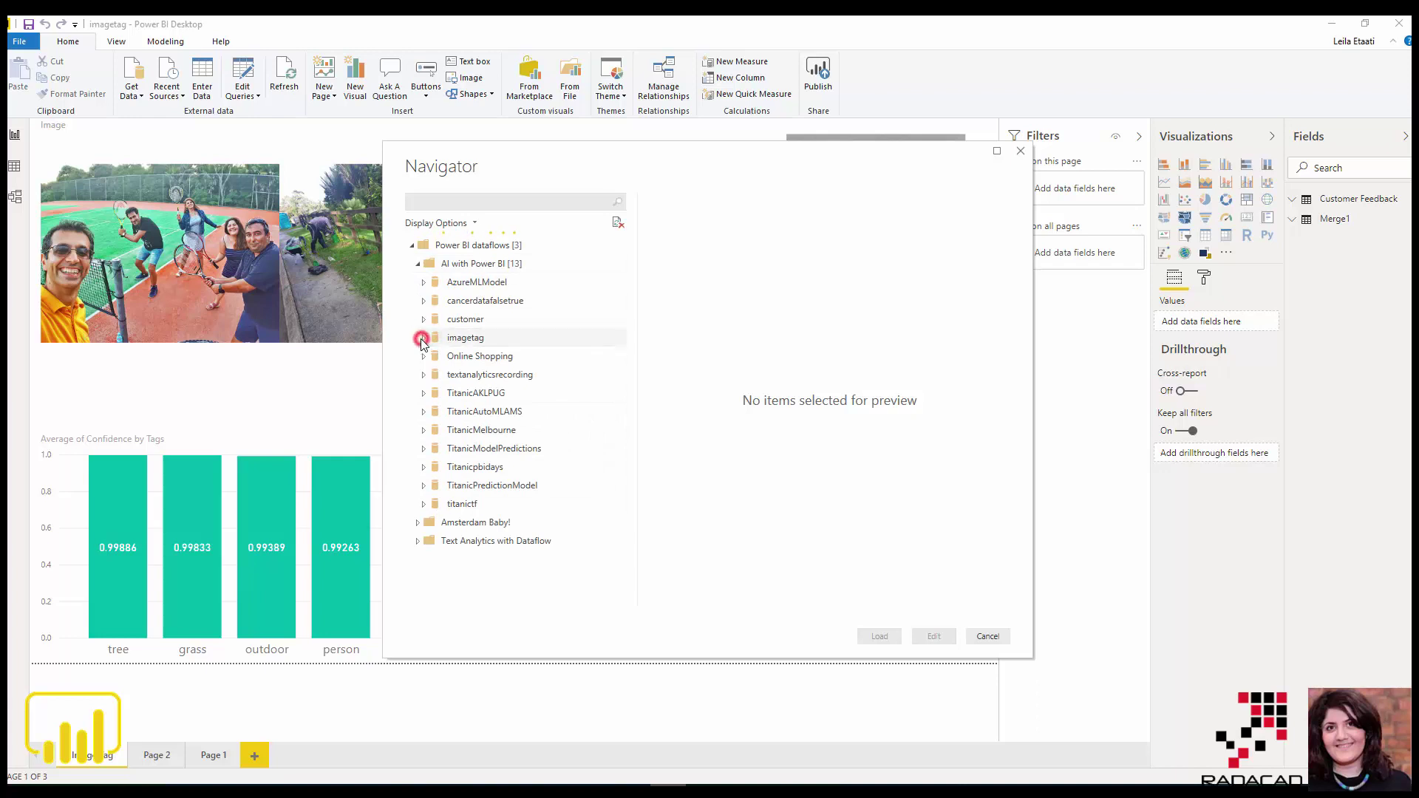
pyautogui.click(422, 338)
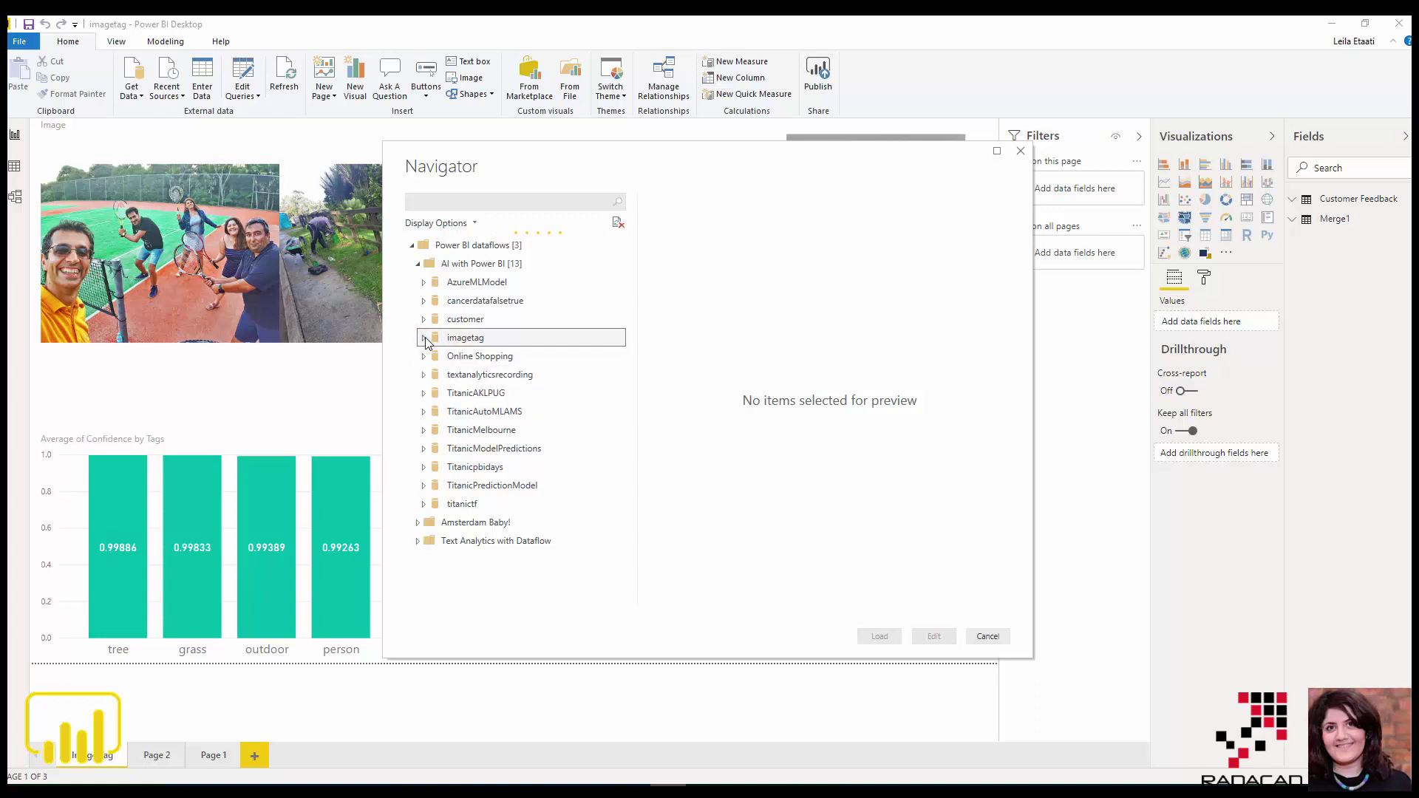
pyautogui.click(443, 356)
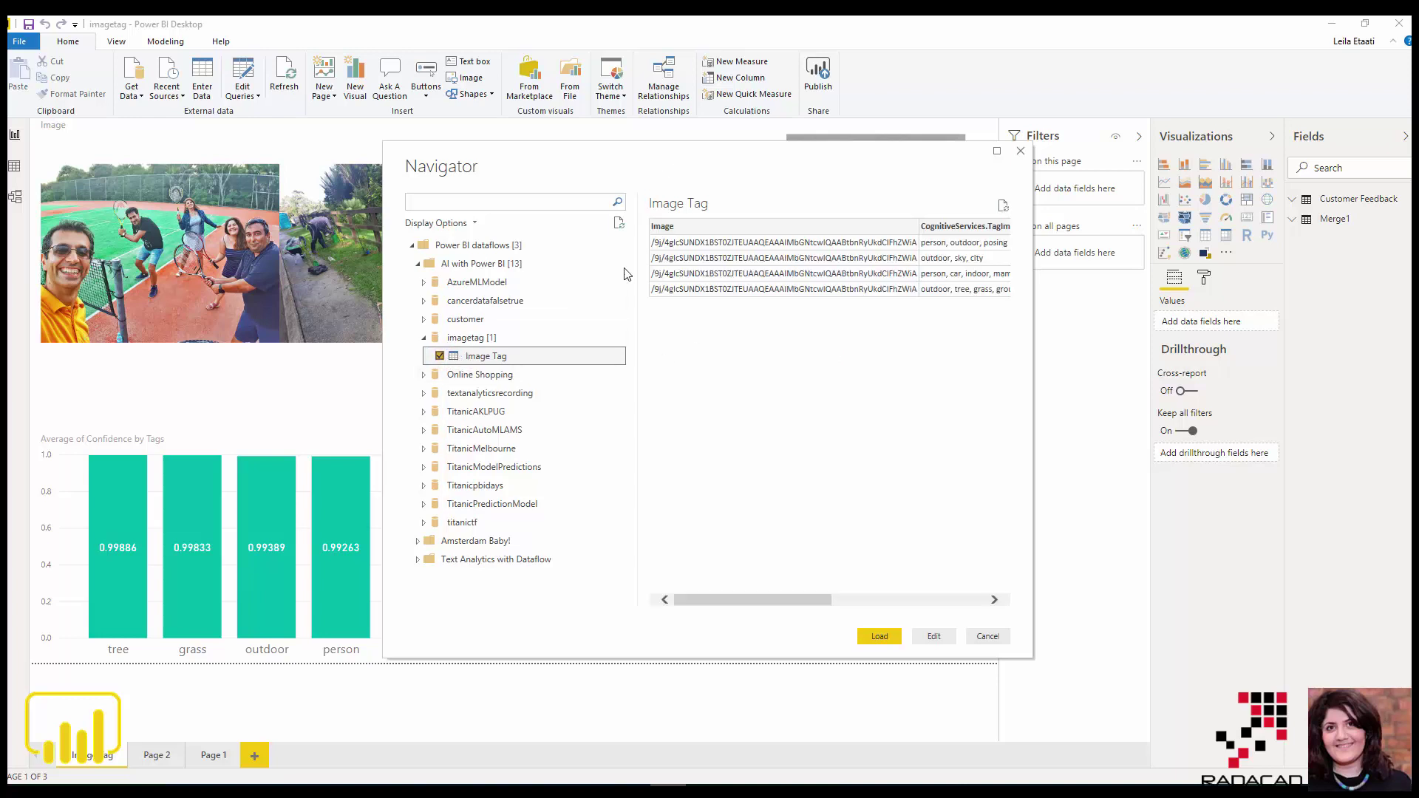
pyautogui.moveTo(802, 599); pyautogui.dragTo(990, 627)
pyautogui.click(994, 640)
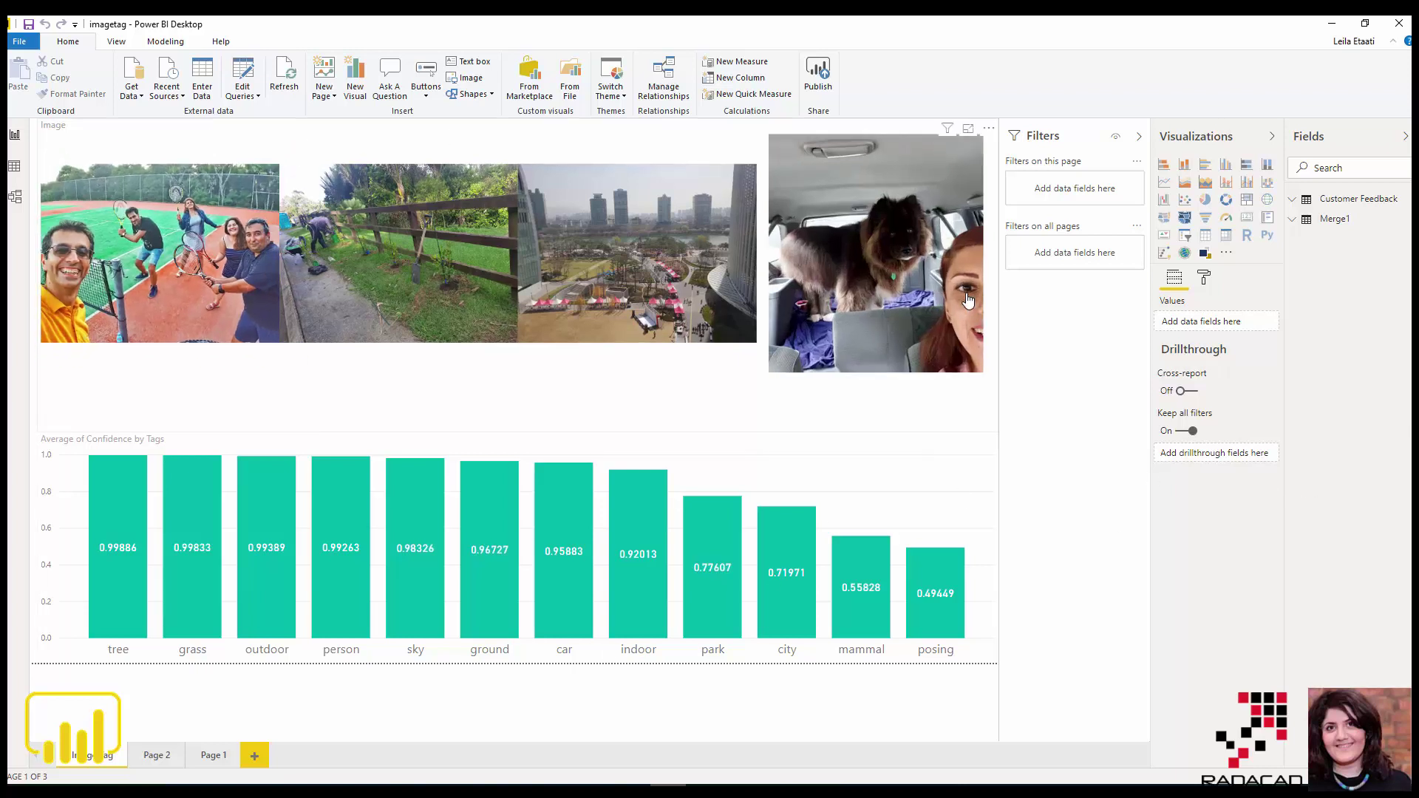
# Cross-filter the confidence chart by the fence, city, dog and tennis photos, then clear the filter.
pyautogui.click(394, 251)
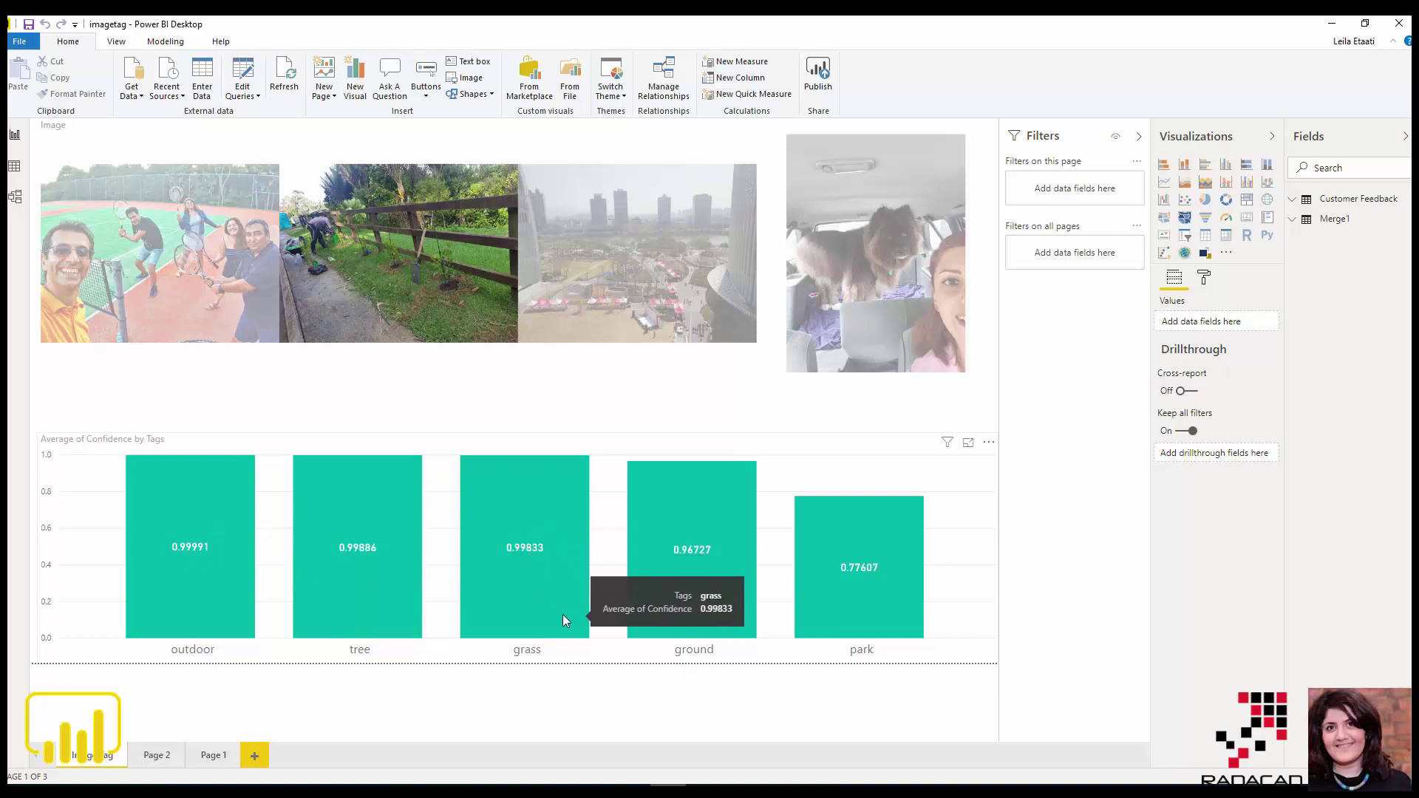
pyautogui.click(731, 315)
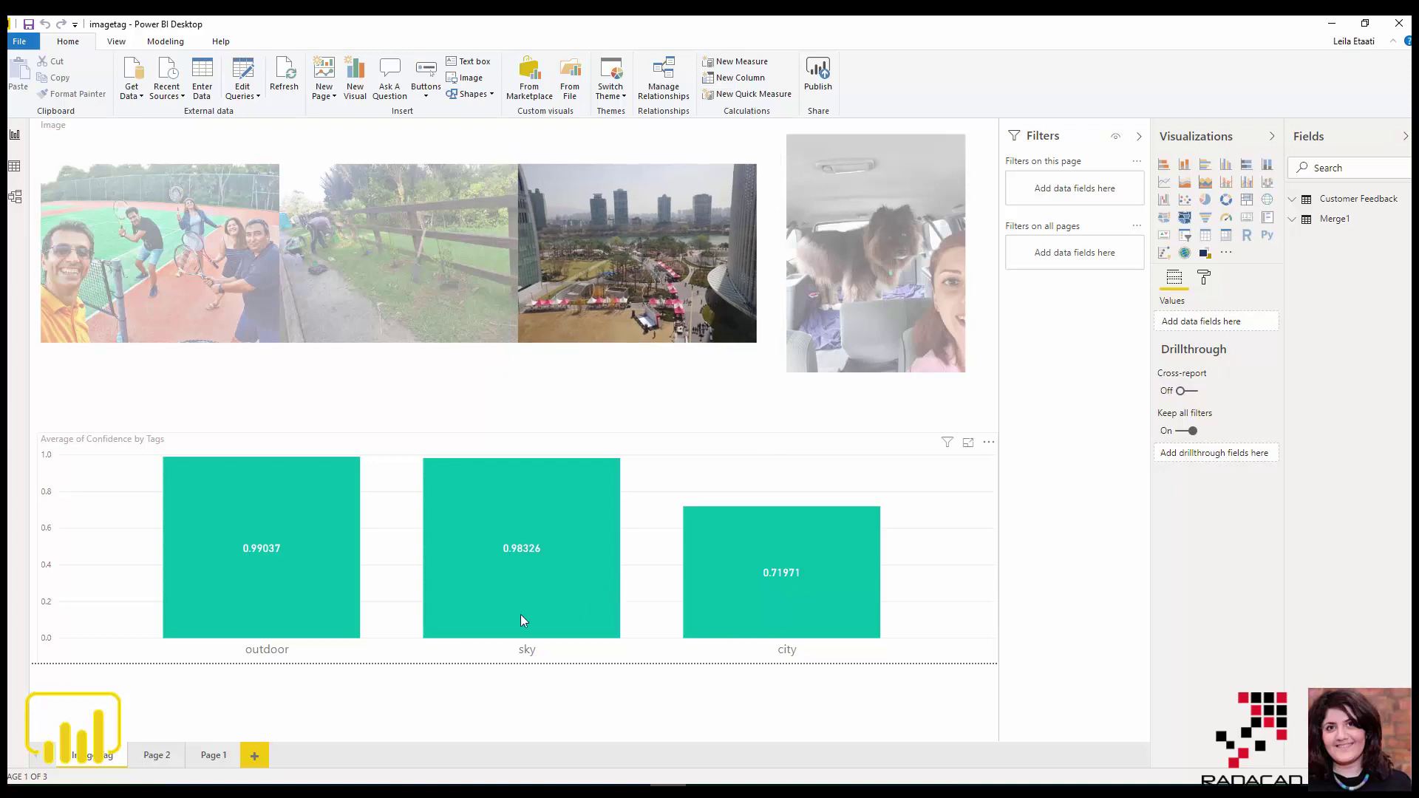
pyautogui.click(933, 301)
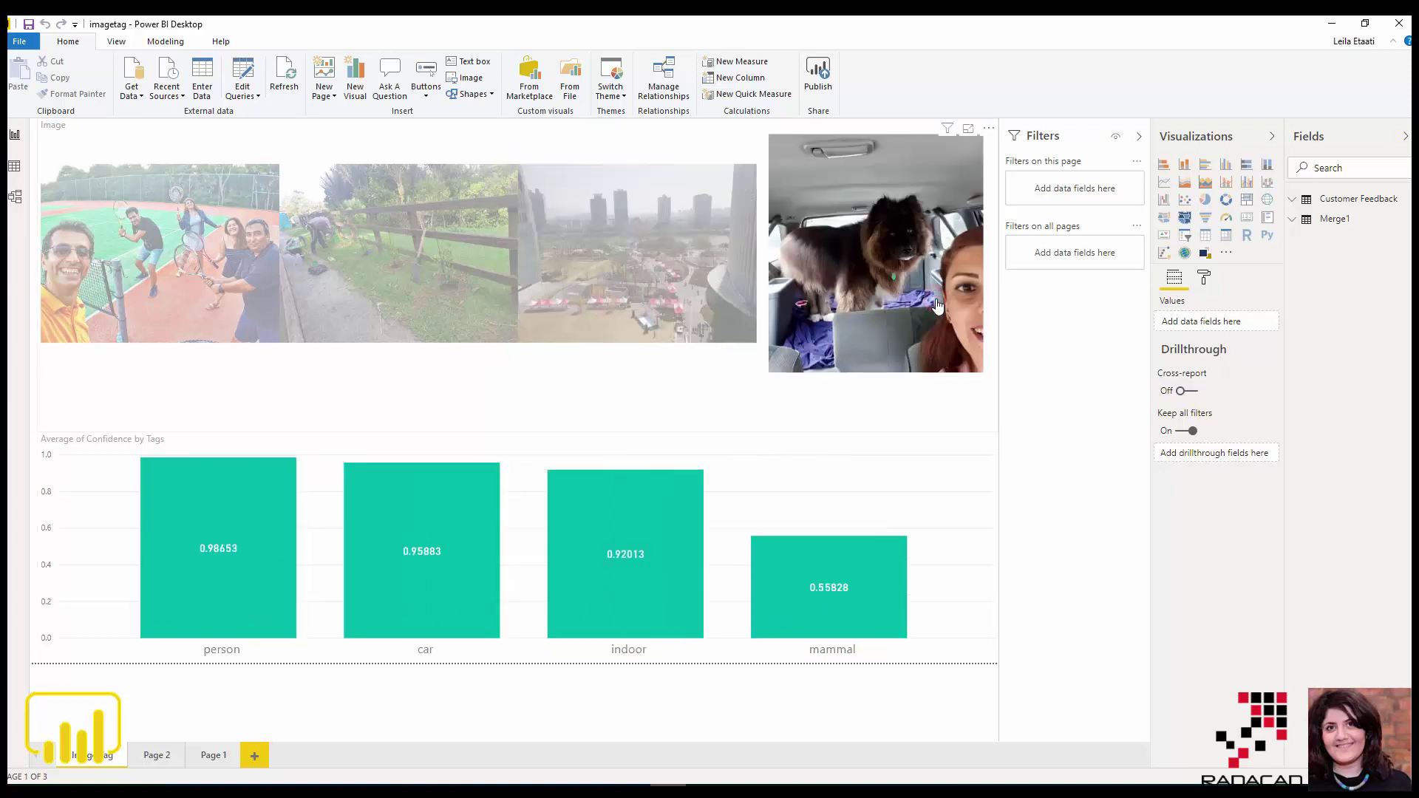
pyautogui.click(238, 269)
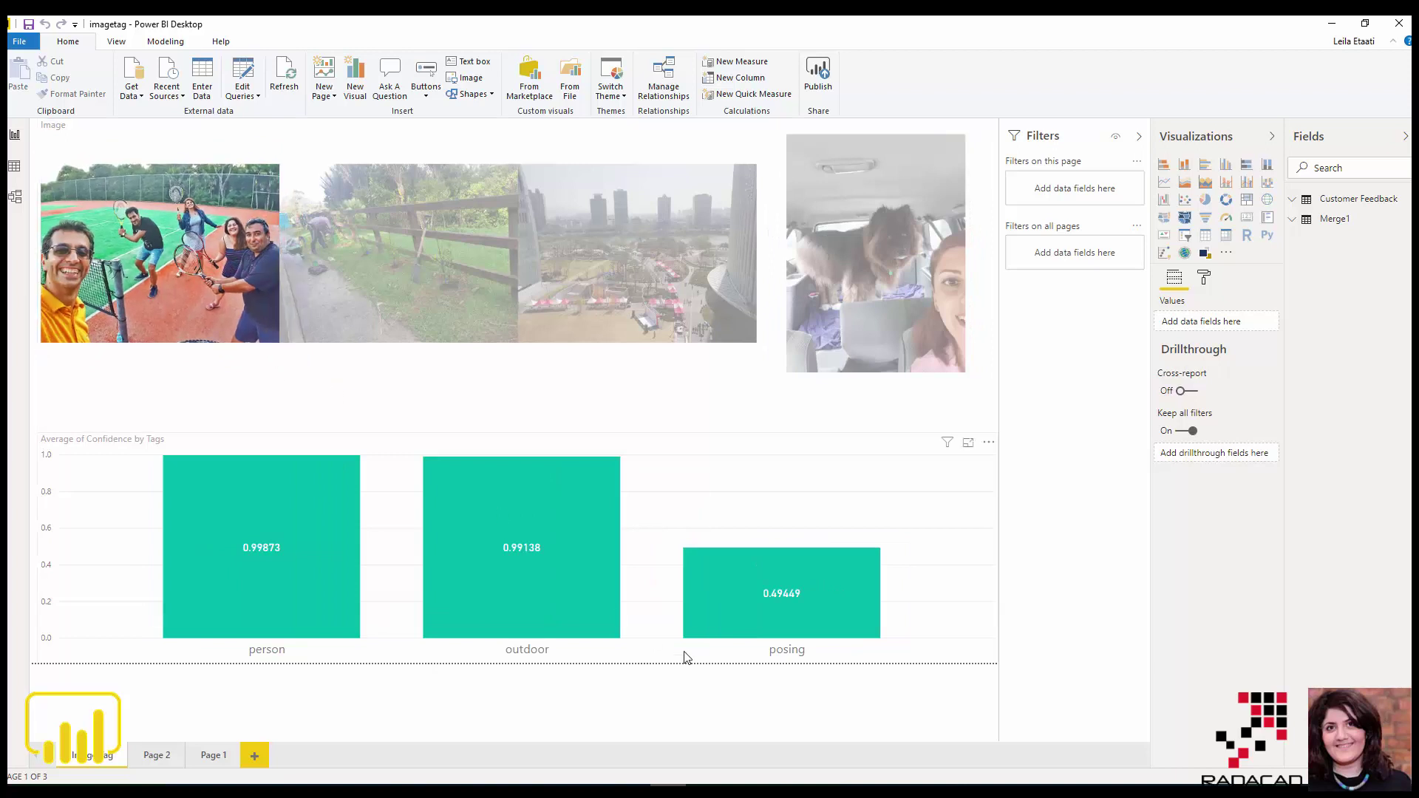
pyautogui.click(238, 273)
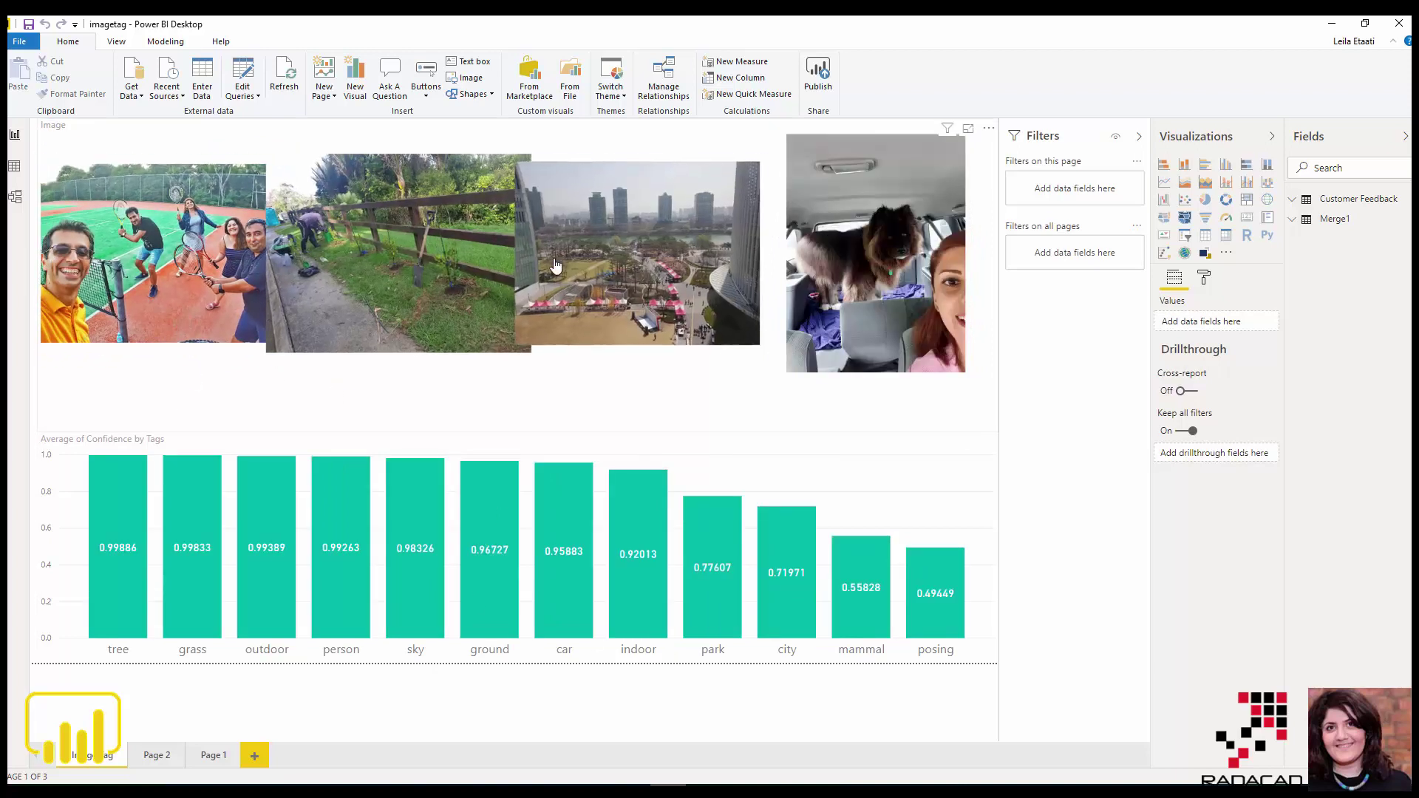
pyautogui.click(1331, 23)
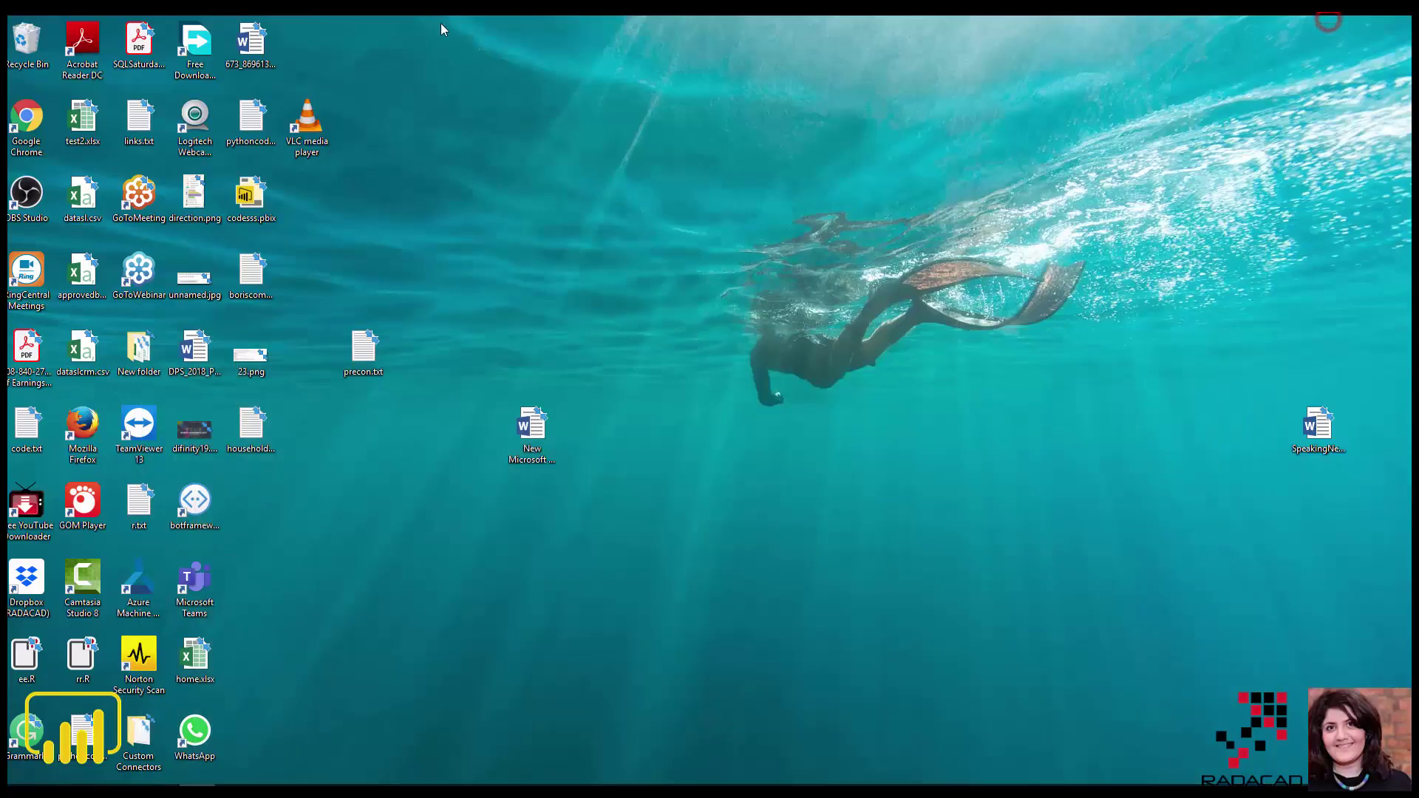
# Return to Chrome and show the Cognitive Services Directory Vision page listing Computer Vision and Face.
pyautogui.moveTo(451, 785)
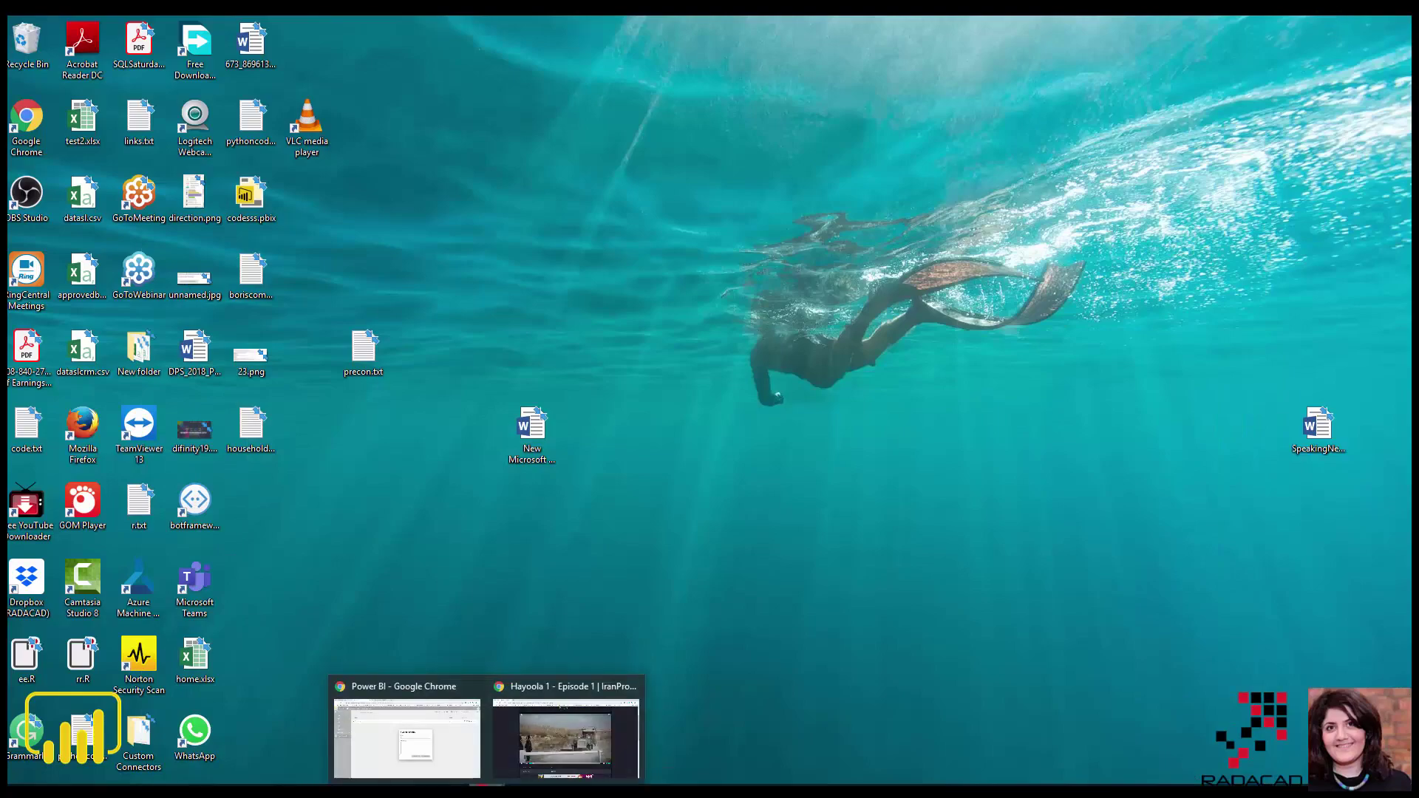
pyautogui.click(429, 747)
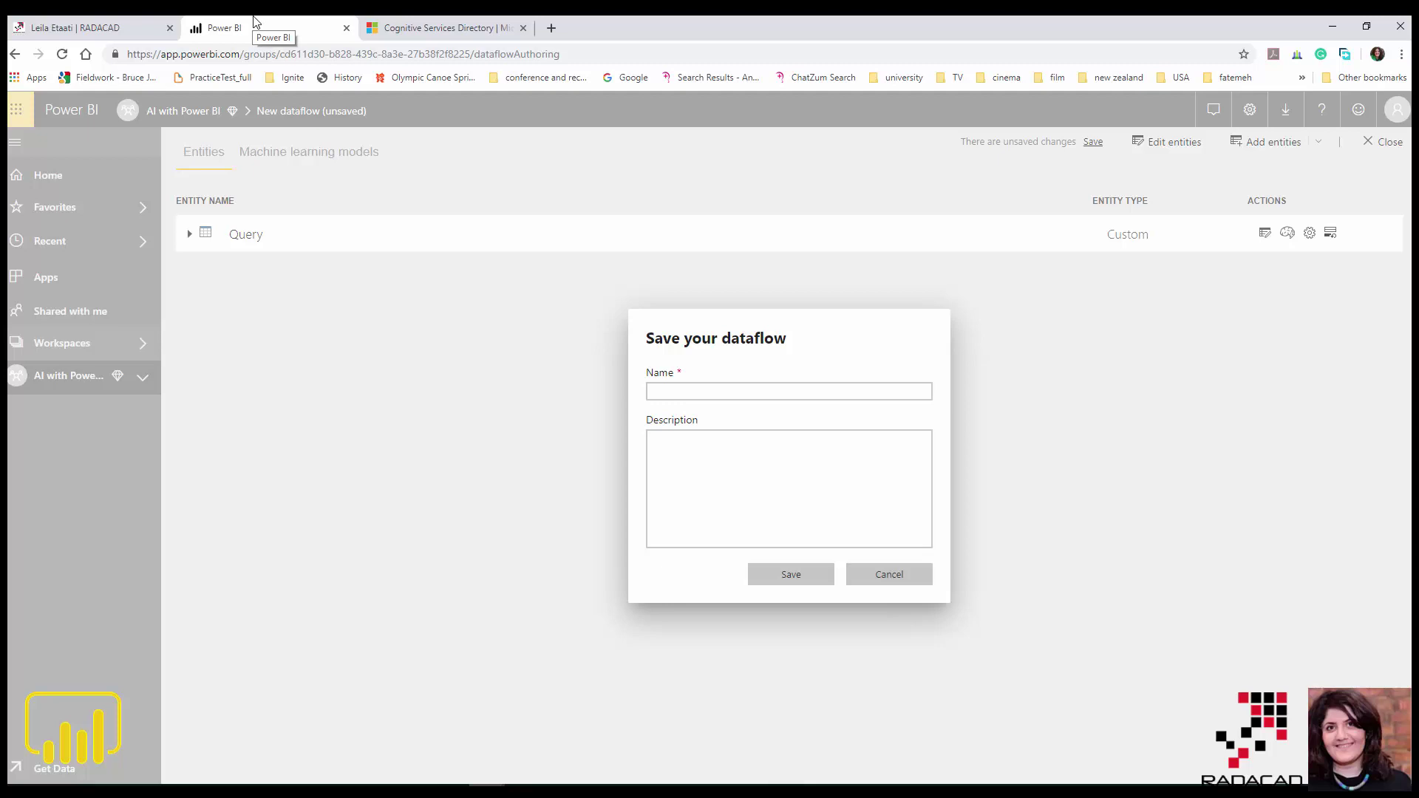
pyautogui.click(398, 28)
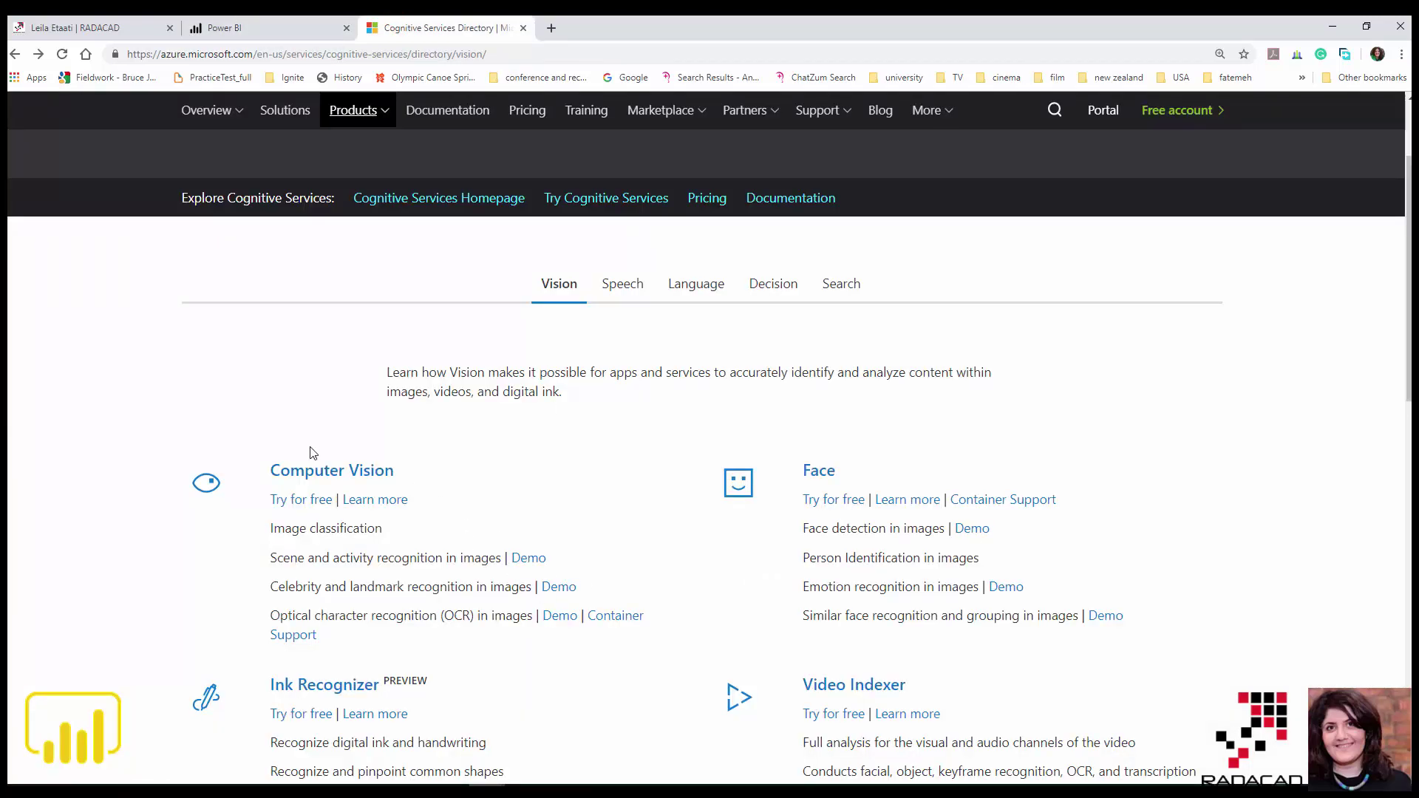
# Select the text 'Scene and activity recognition in images' under Computer Vision.
pyautogui.moveTo(269, 558); pyautogui.dragTo(500, 560)
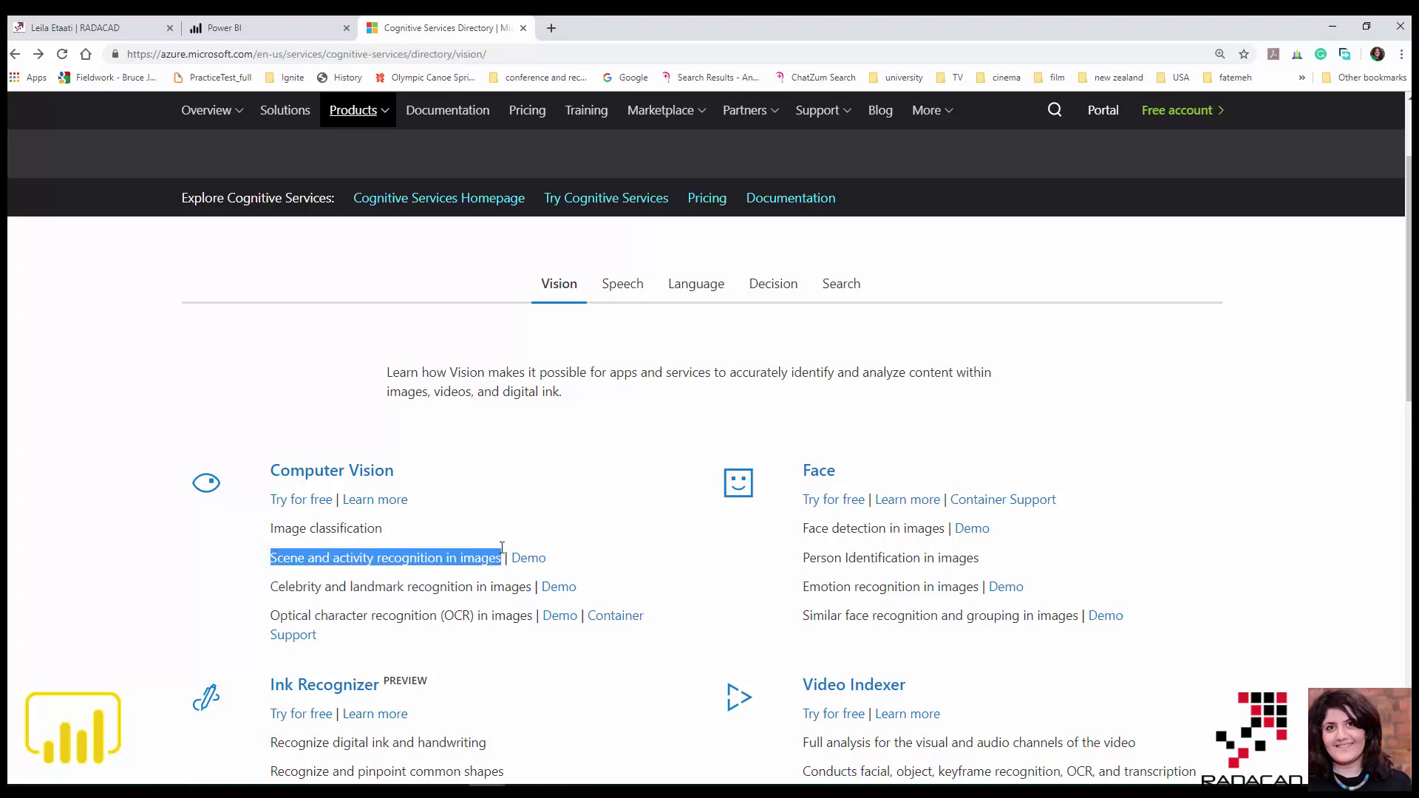